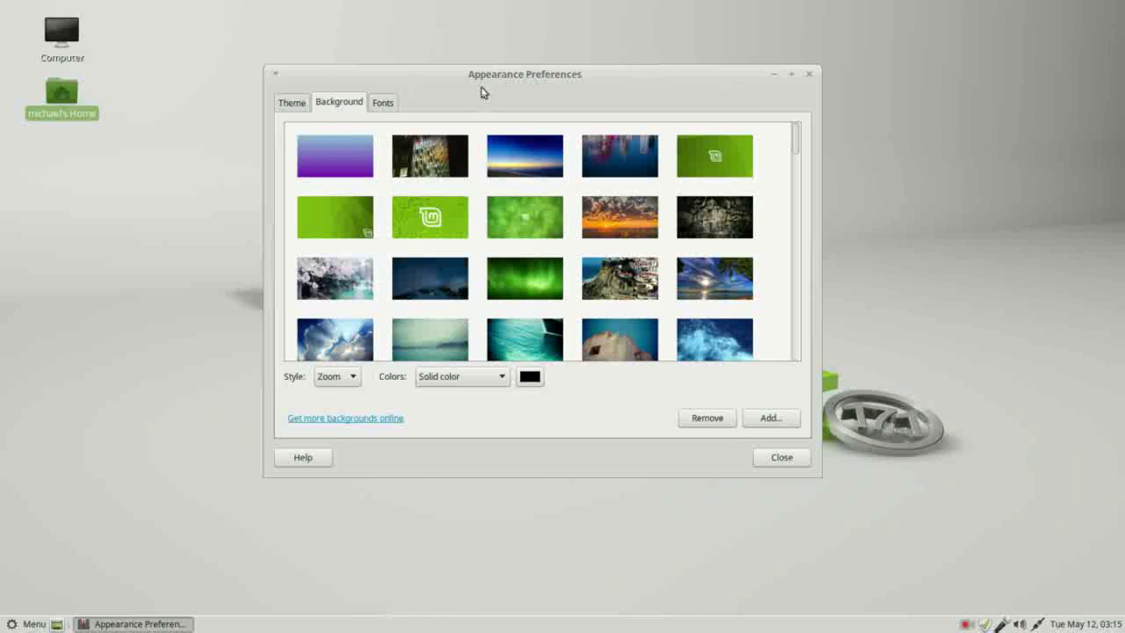
# Step: Show the Fonts settings and move Appearance Preferences to the top-right corner
pyautogui.click(381, 103)
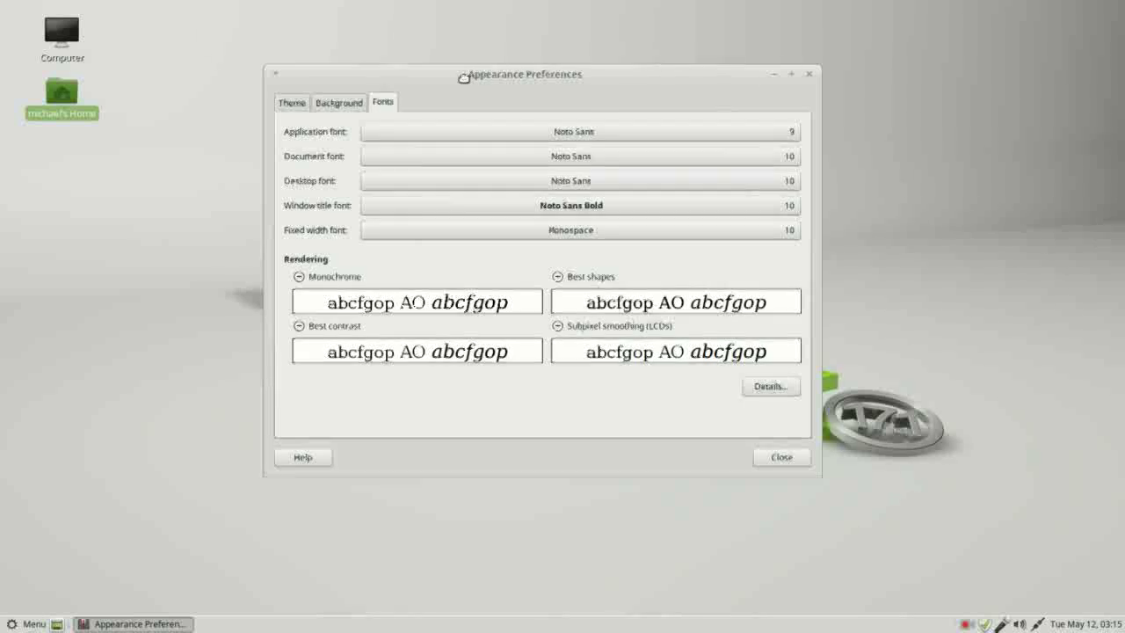
pyautogui.moveTo(463, 76); pyautogui.dragTo(766, 14)
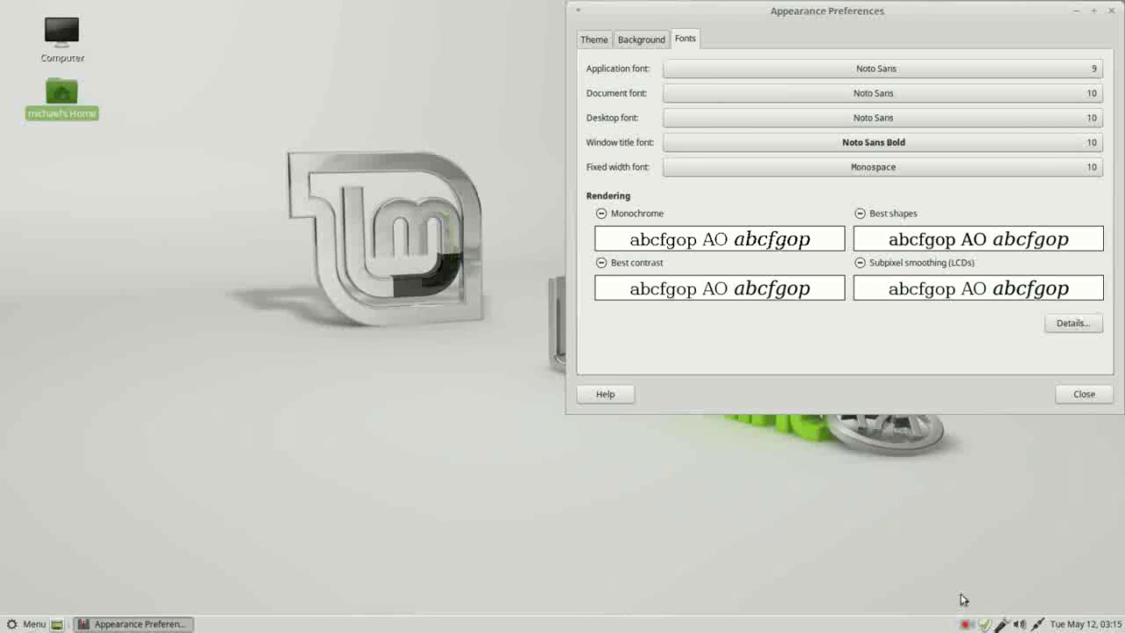
# Step: Reload Update Manager's list via Preferences to show dbus, xorg-server and linux updates; place it lower right
pyautogui.click(984, 625)
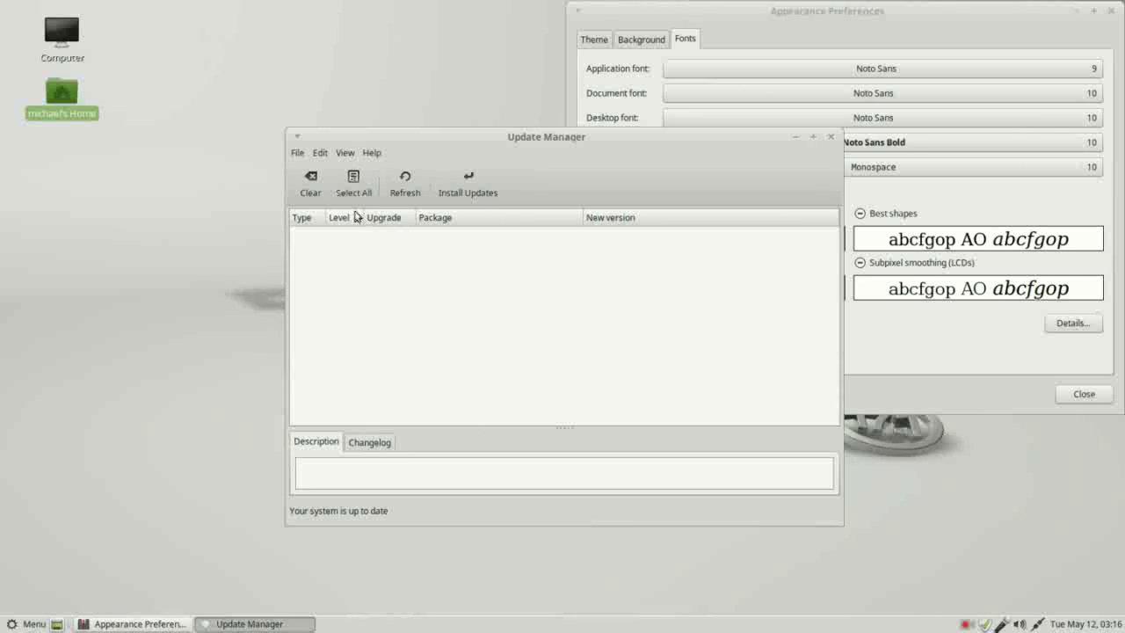
pyautogui.click(320, 153)
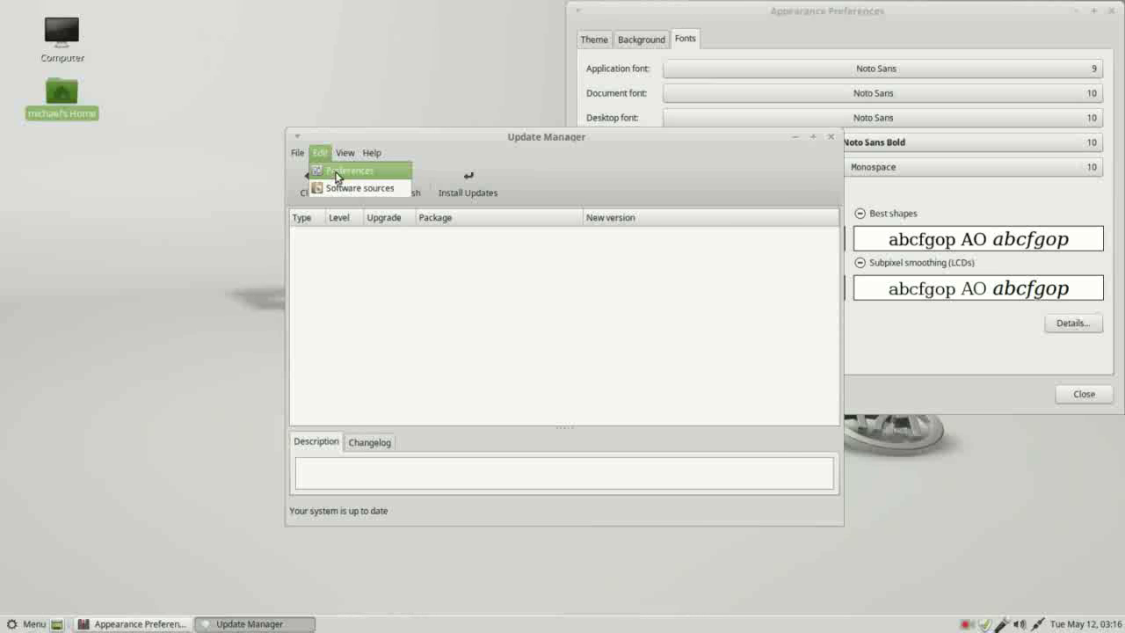
pyautogui.click(336, 173)
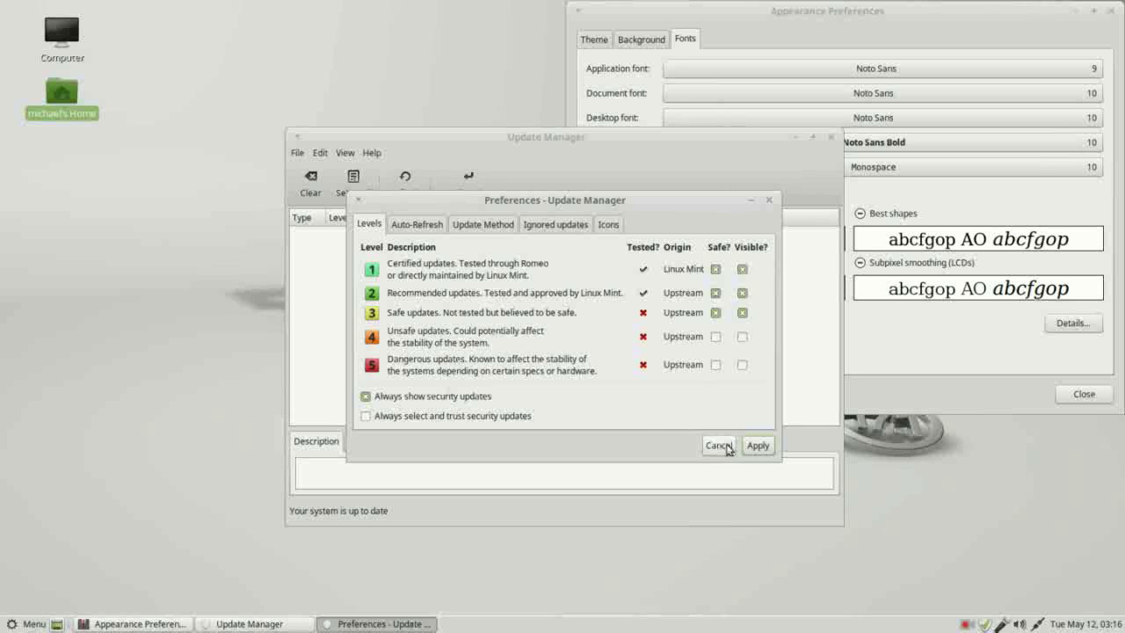
pyautogui.click(757, 445)
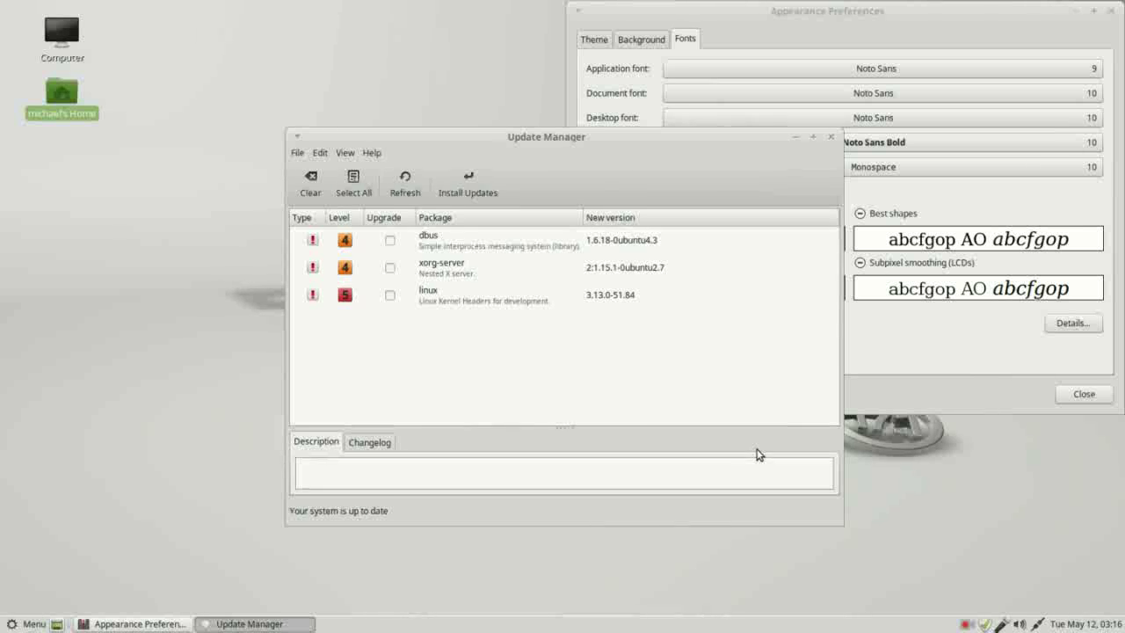
pyautogui.moveTo(467, 137); pyautogui.dragTo(770, 414)
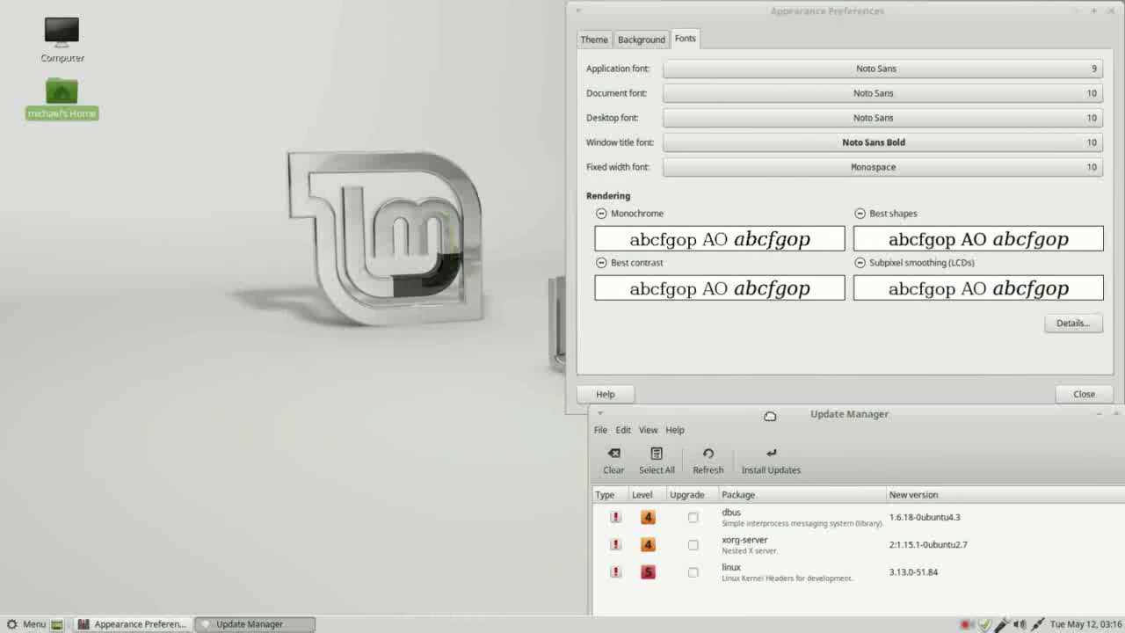
# Step: Open the Home folder and shrink its window into the top-left area
pyautogui.click(66, 94)
pyautogui.doubleClick(66, 94)
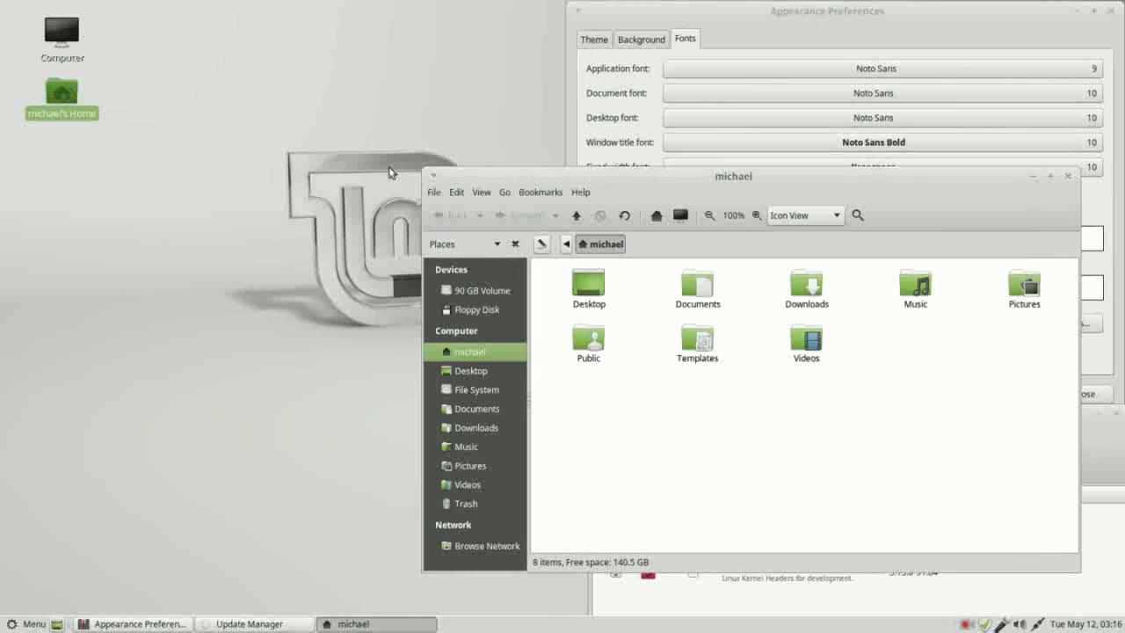
pyautogui.moveTo(706, 182)
pyautogui.mouseDown()
pyautogui.moveTo(332, 231)
pyautogui.moveTo(298, 170)
pyautogui.mouseUp()
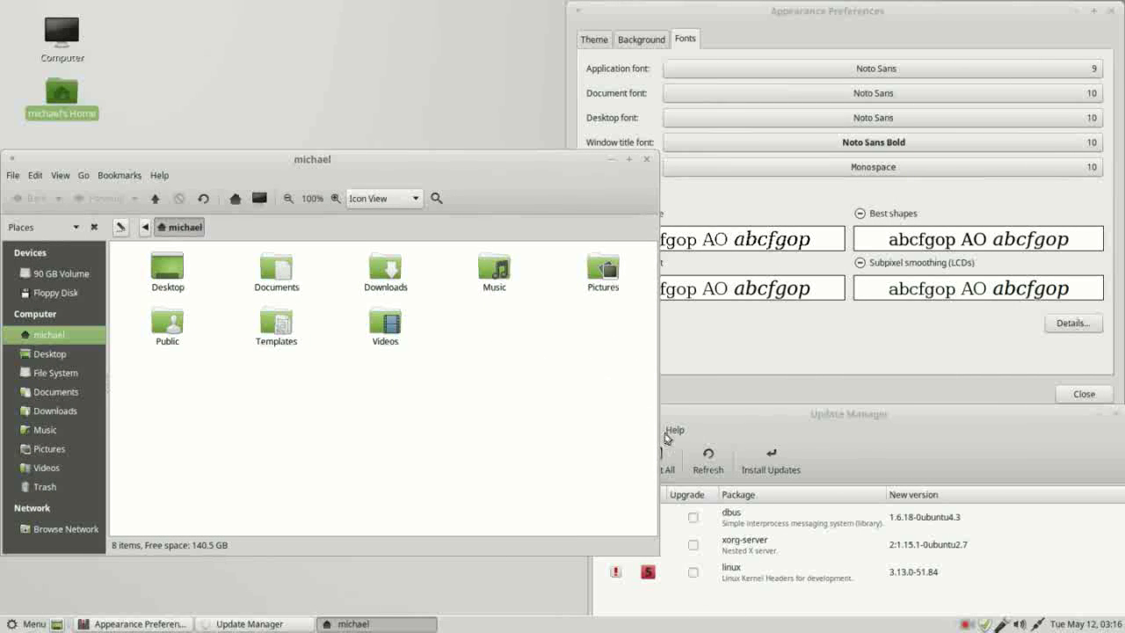
pyautogui.moveTo(661, 435); pyautogui.dragTo(550, 435)
pyautogui.moveTo(424, 556); pyautogui.dragTo(424, 402)
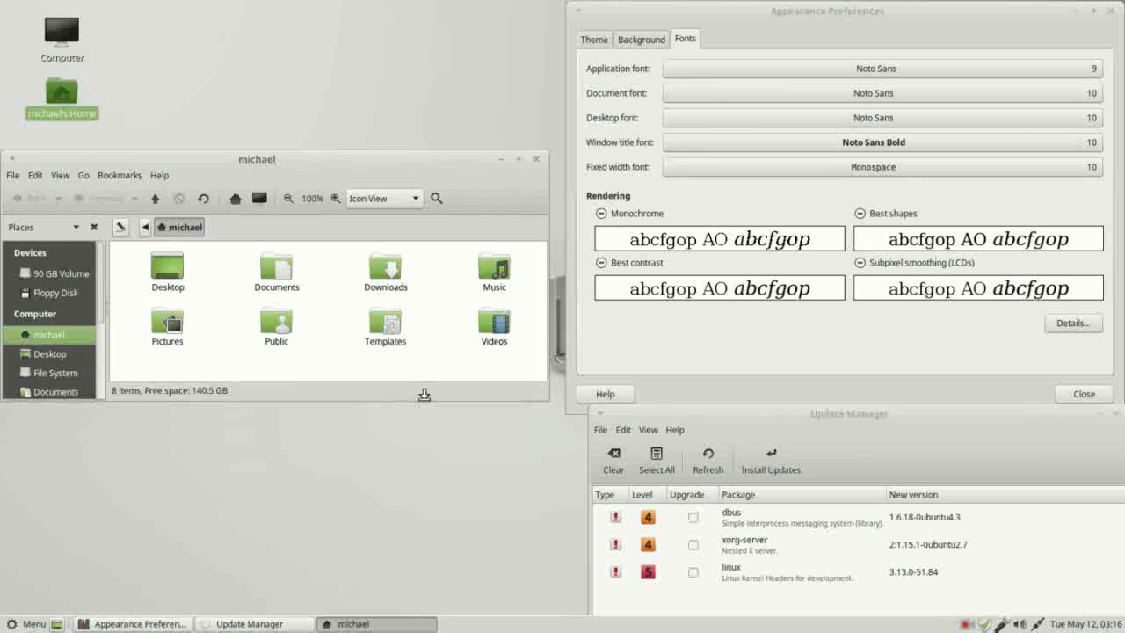
# Step: Launch a Terminal and place it below the home folder window
pyautogui.click(24, 625)
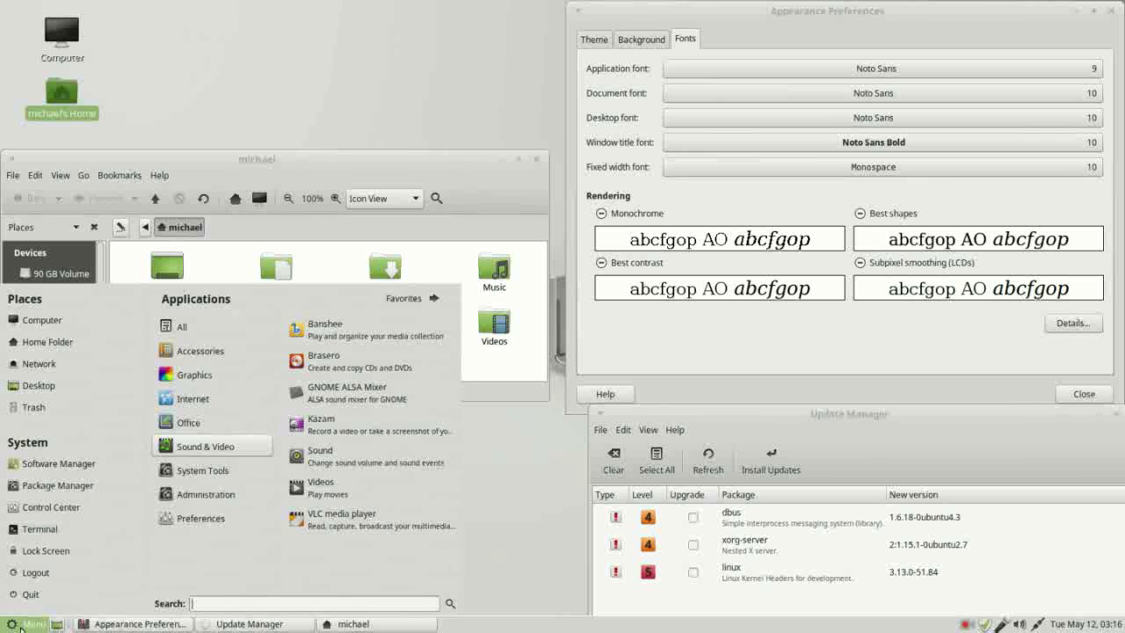
pyautogui.click(41, 529)
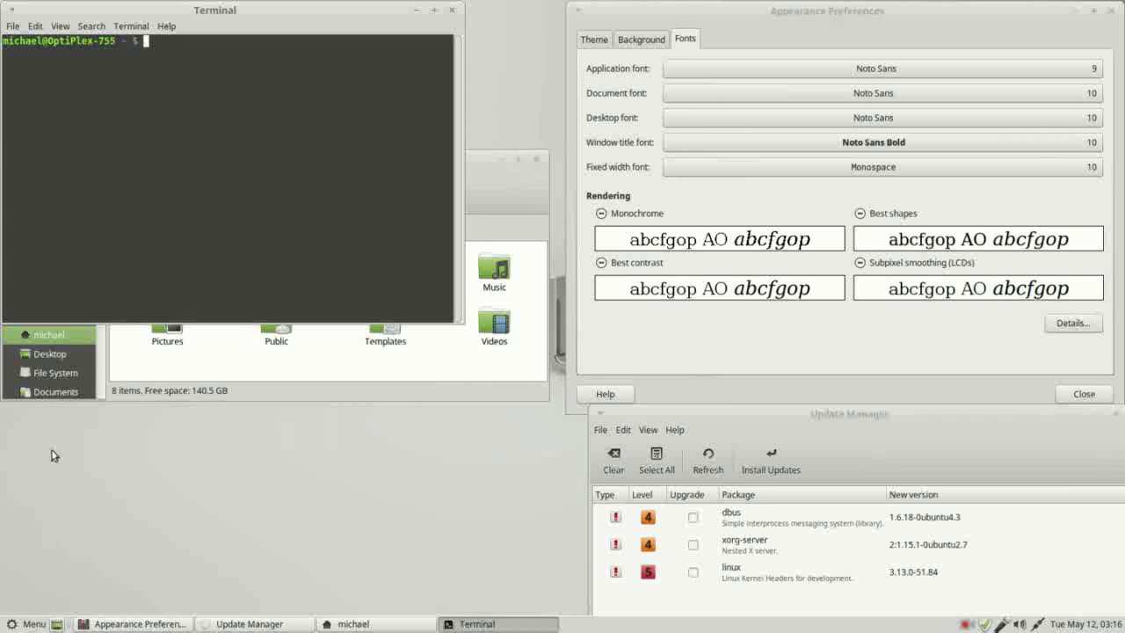
pyautogui.moveTo(169, 7); pyautogui.dragTo(176, 416)
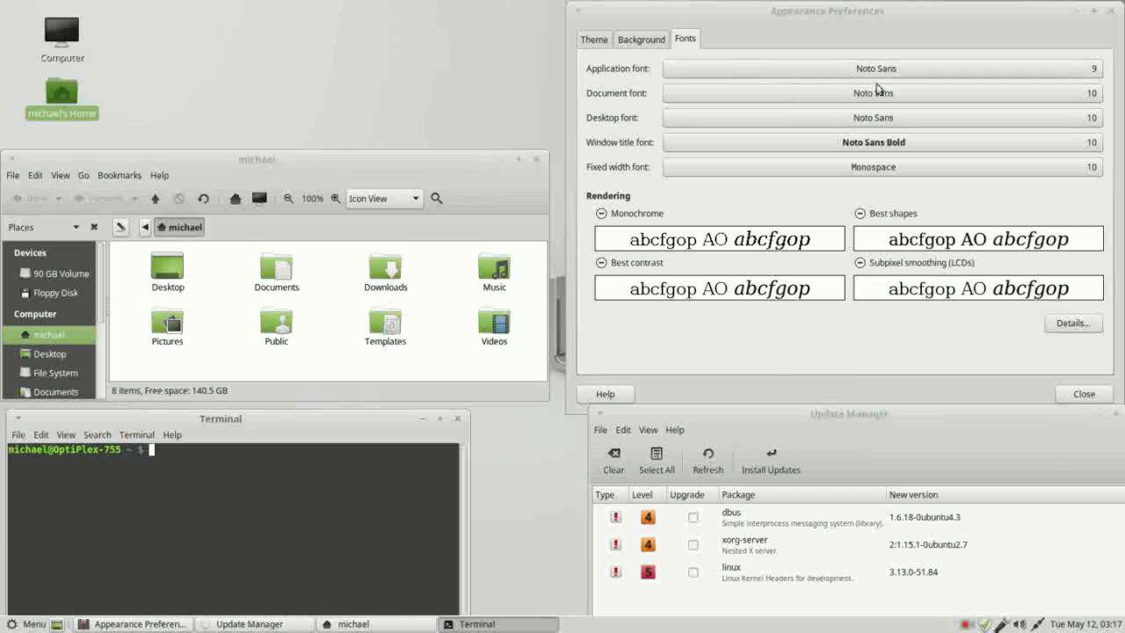
# Step: Change the application font to Noto Sans size 18
pyautogui.click(991, 78)
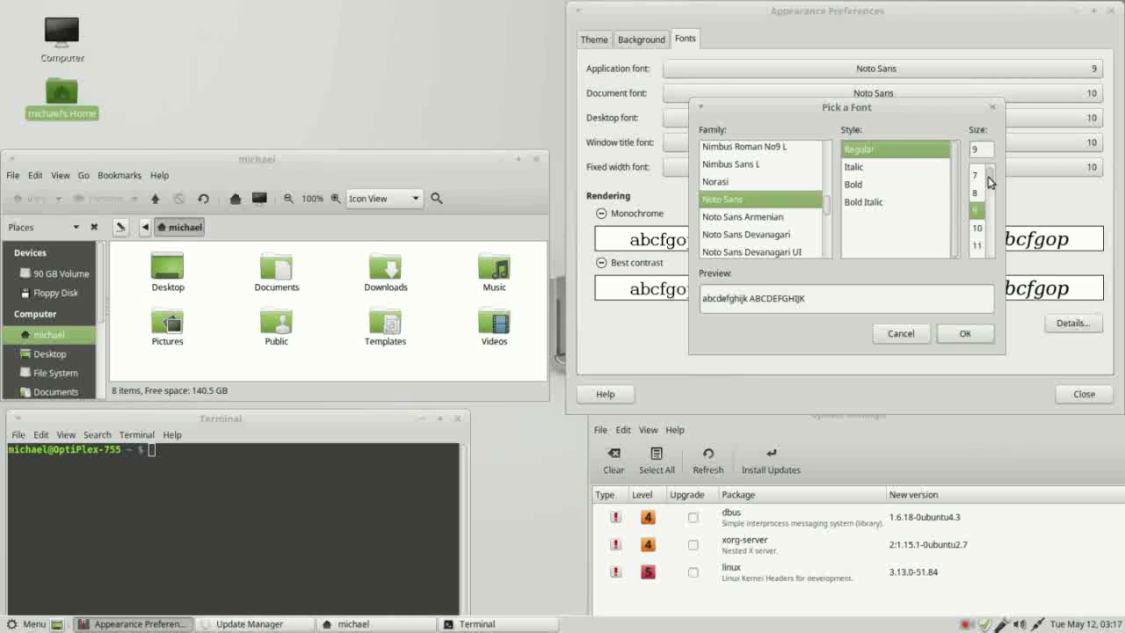
pyautogui.moveTo(990, 179); pyautogui.dragTo(991, 191)
pyautogui.scroll(-5, 985, 202)
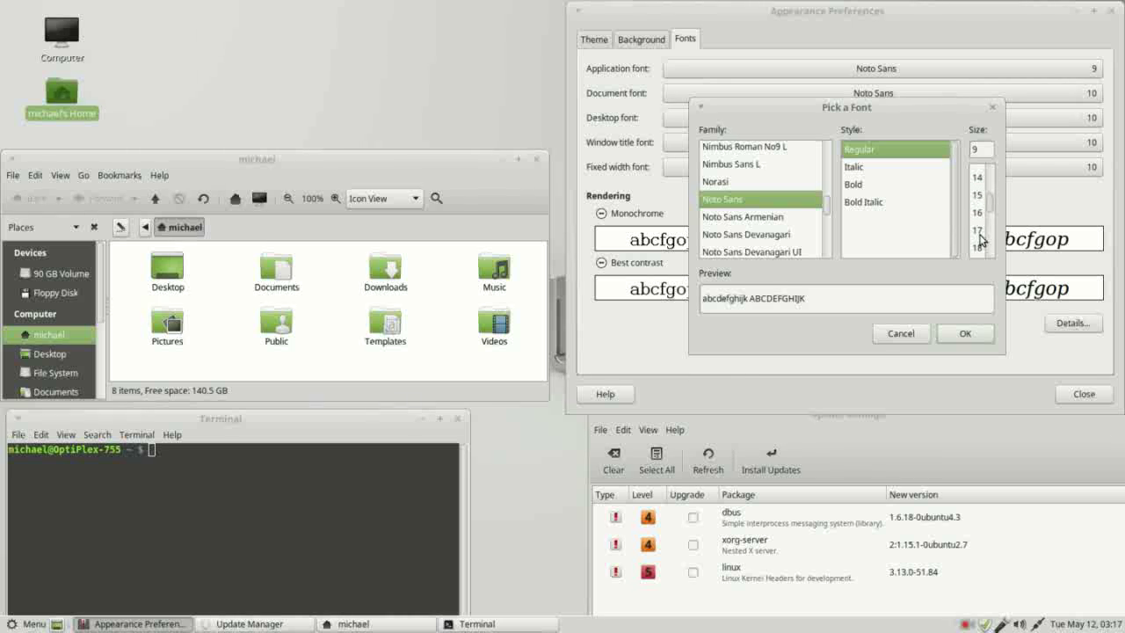
pyautogui.click(978, 248)
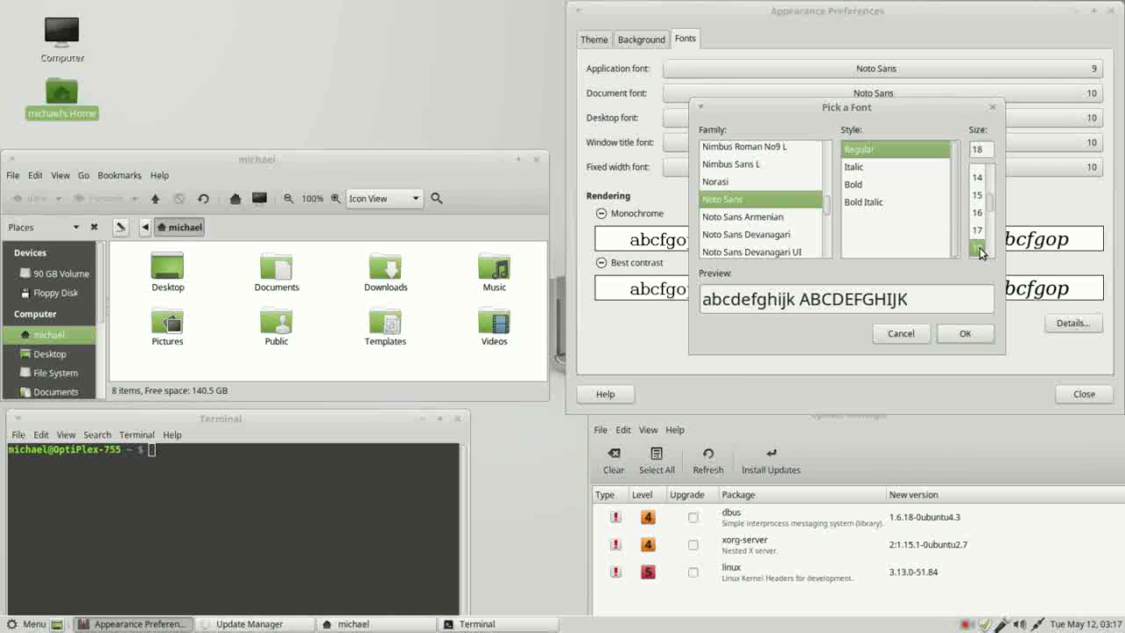
pyautogui.click(964, 333)
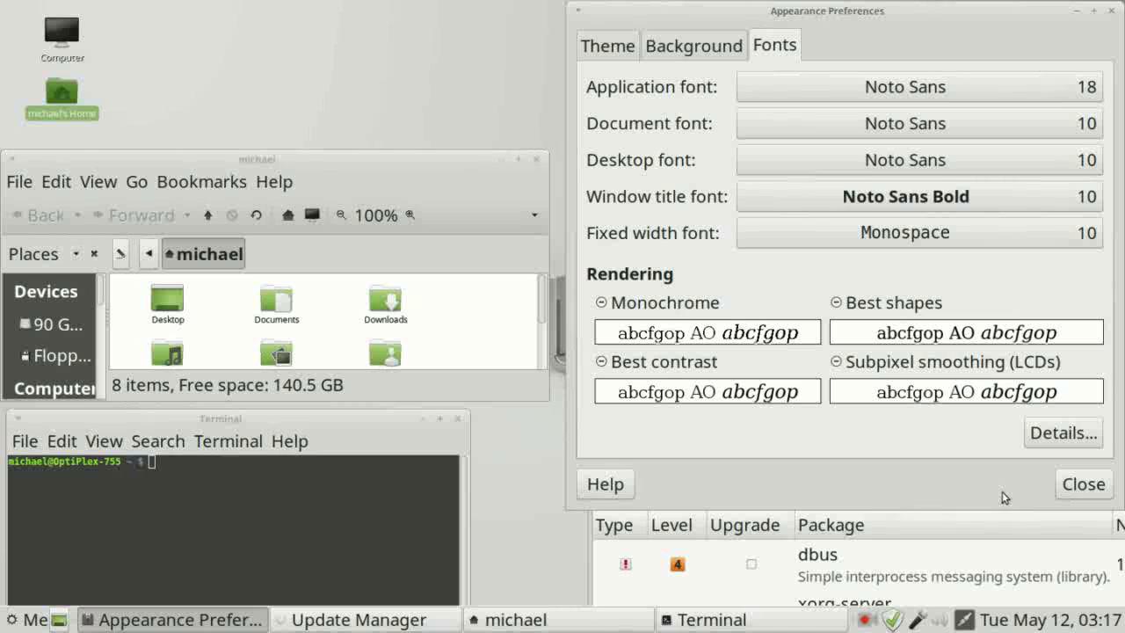
# Step: Sort available updates by Package name and move Update Manager up and left
pyautogui.click(997, 525)
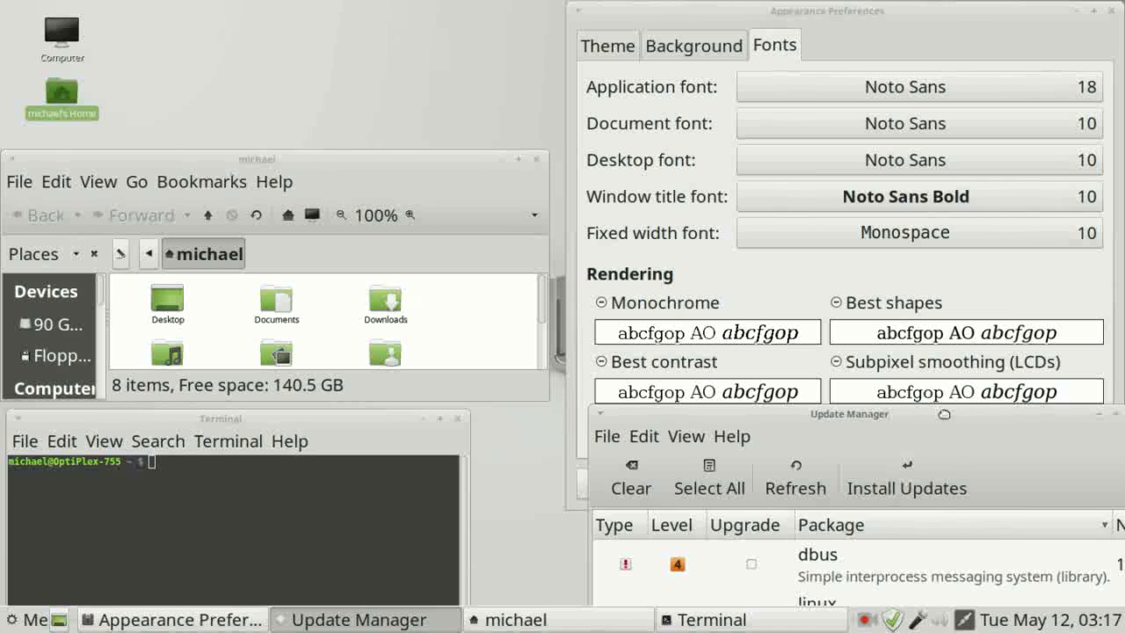
pyautogui.moveTo(944, 413); pyautogui.dragTo(905, 220)
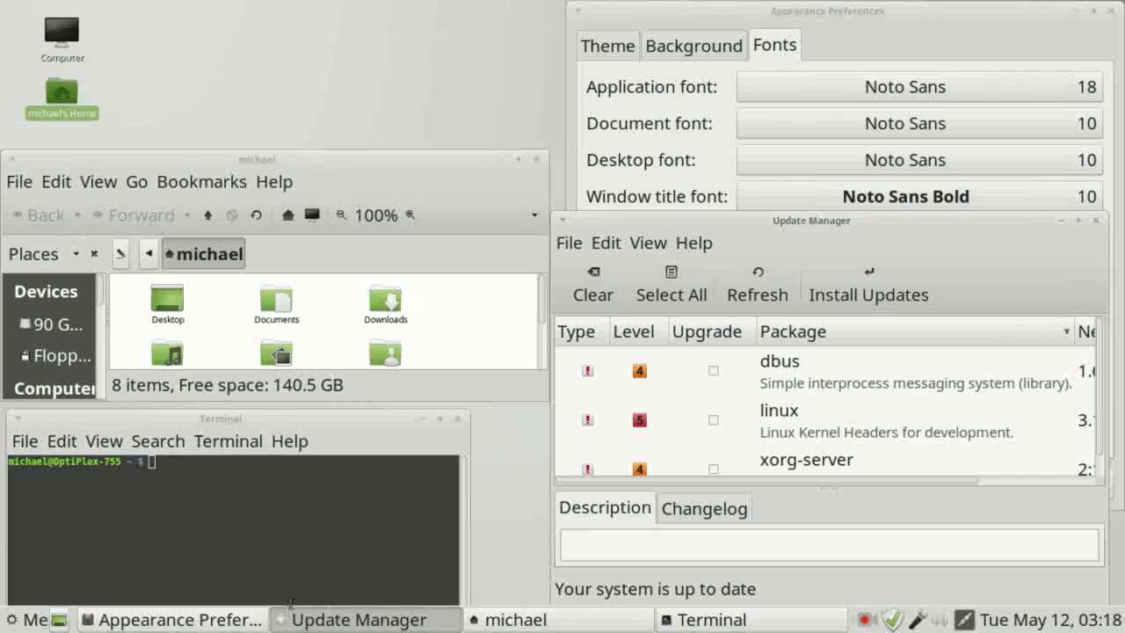
pyautogui.click(37, 621)
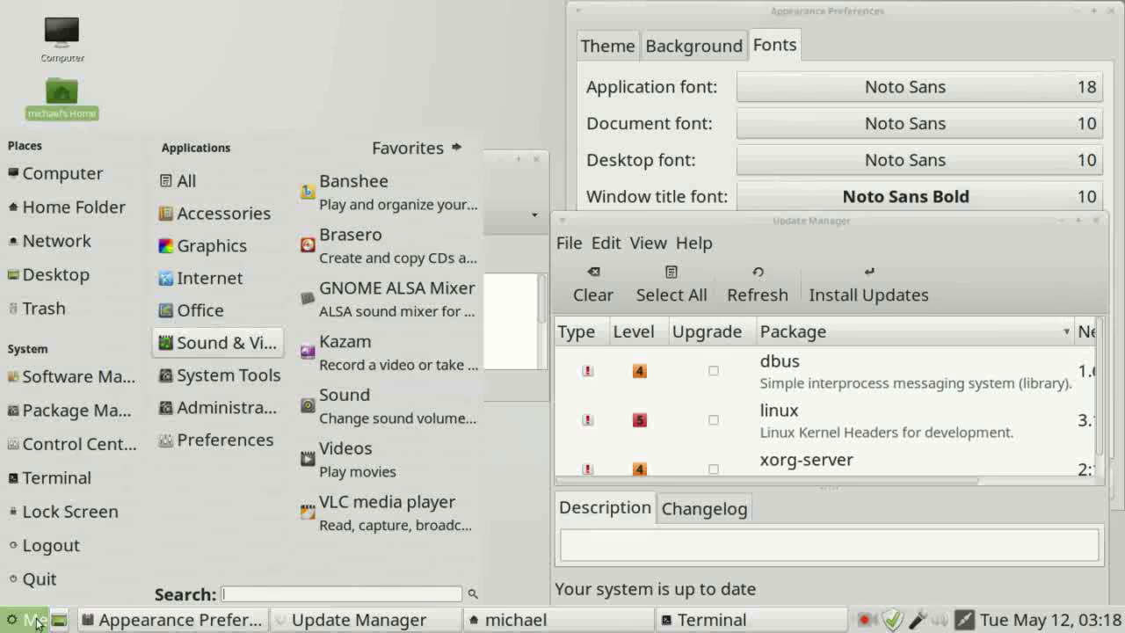
pyautogui.click(37, 621)
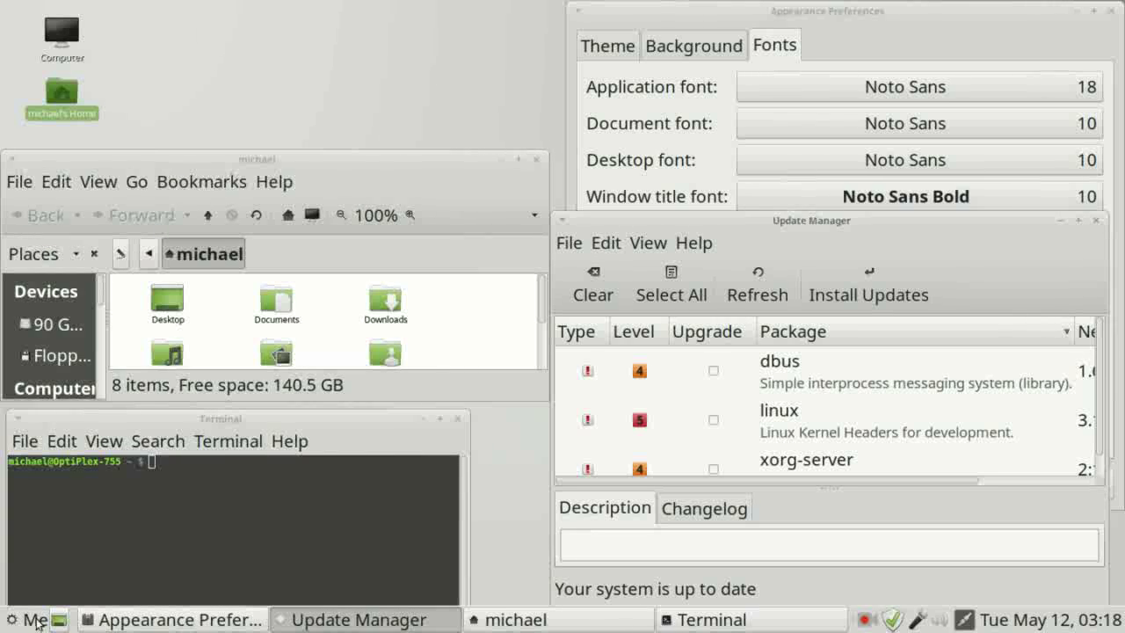
pyautogui.click(218, 414)
# Step: Open the font rendering details and set the resolution to 150 dpi
pyautogui.click(891, 25)
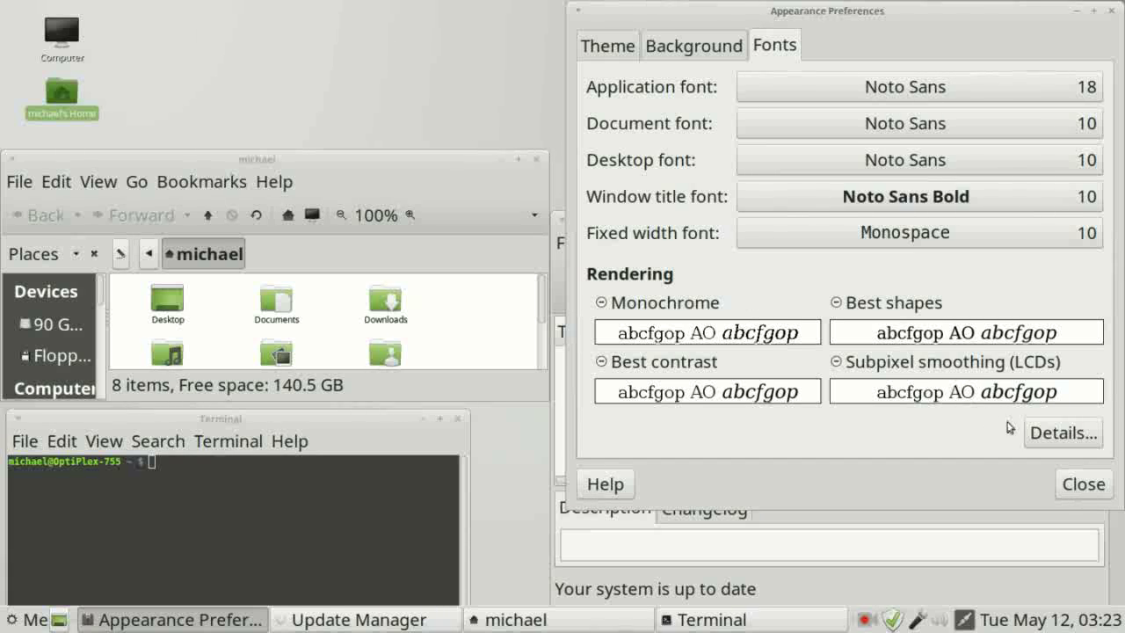
pyautogui.click(1055, 441)
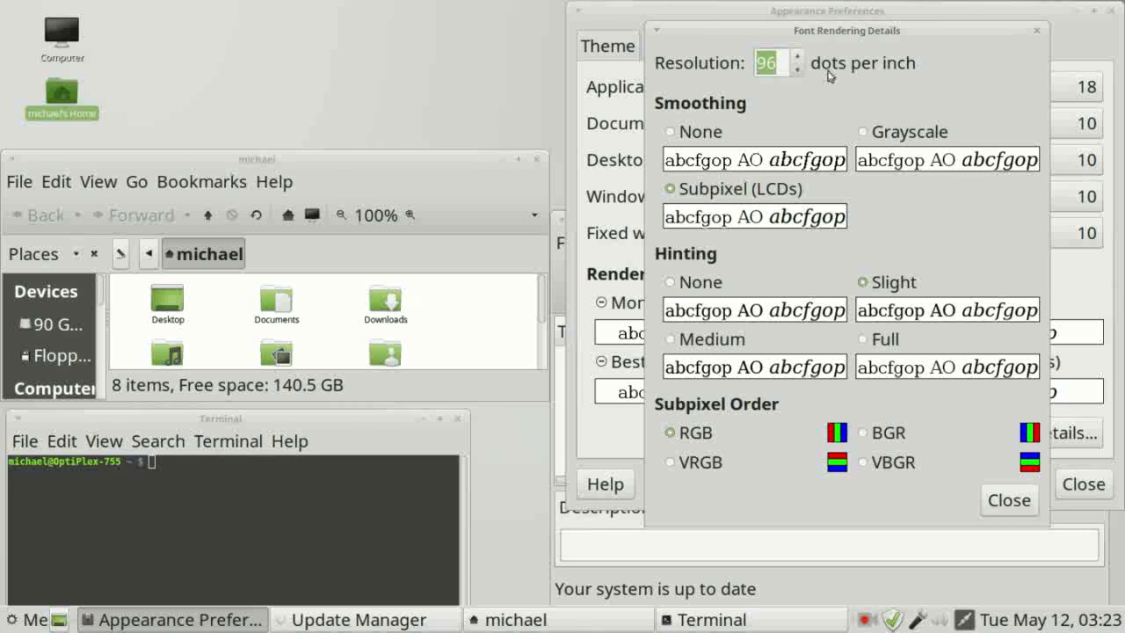
pyautogui.click(779, 67)
pyautogui.moveTo(780, 65); pyautogui.dragTo(697, 57)
pyautogui.write('150')
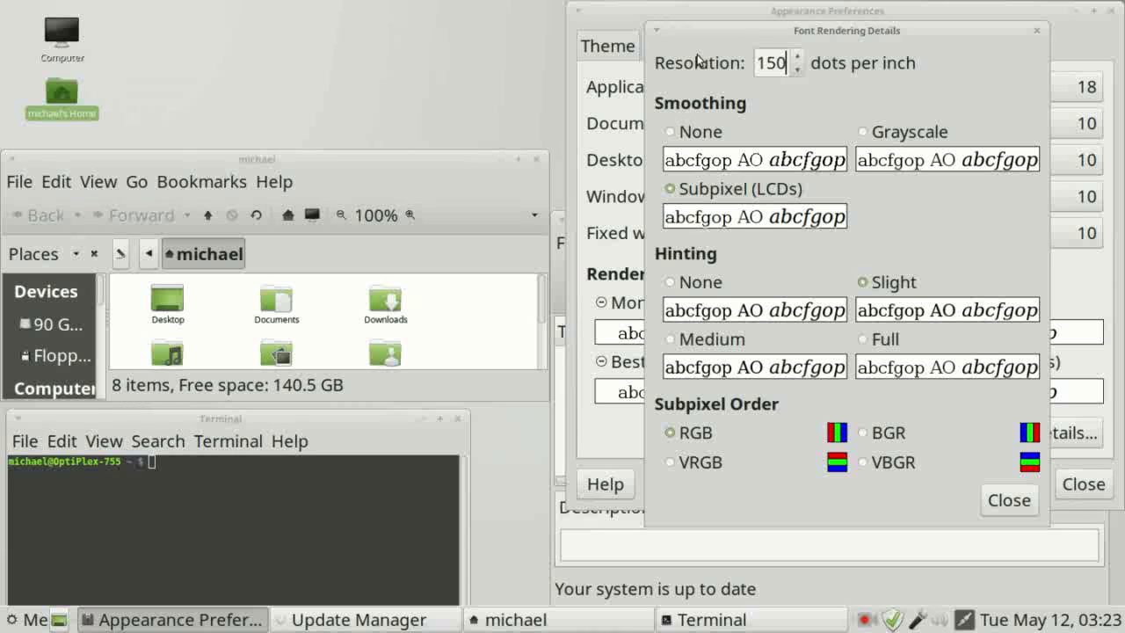
pyautogui.press('Return')
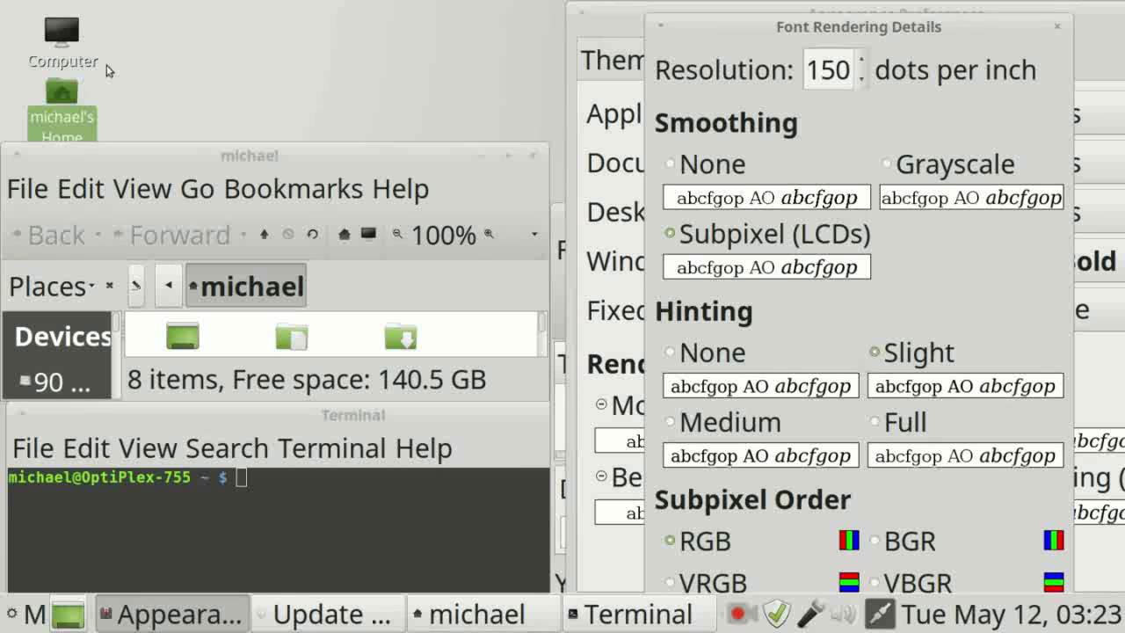
# Step: Return the font resolution to 96 dpi
pyautogui.click(544, 328)
pyautogui.scroll(-1, 544, 327)
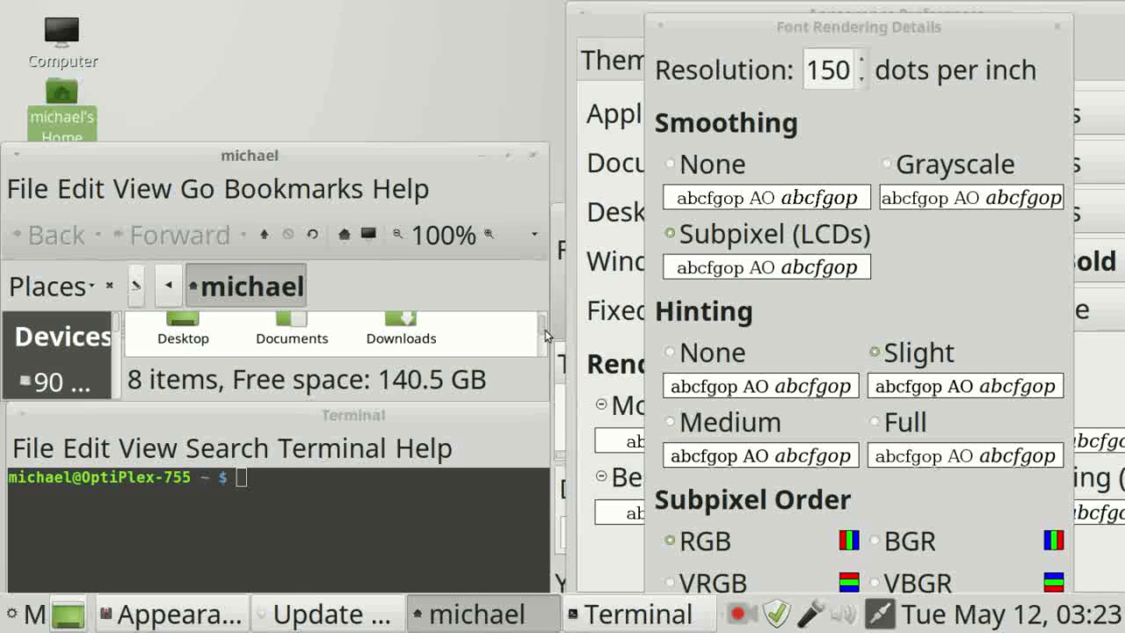
pyautogui.click(813, 70)
pyautogui.doubleClick(813, 71)
pyautogui.write('96')
pyautogui.press('Return')
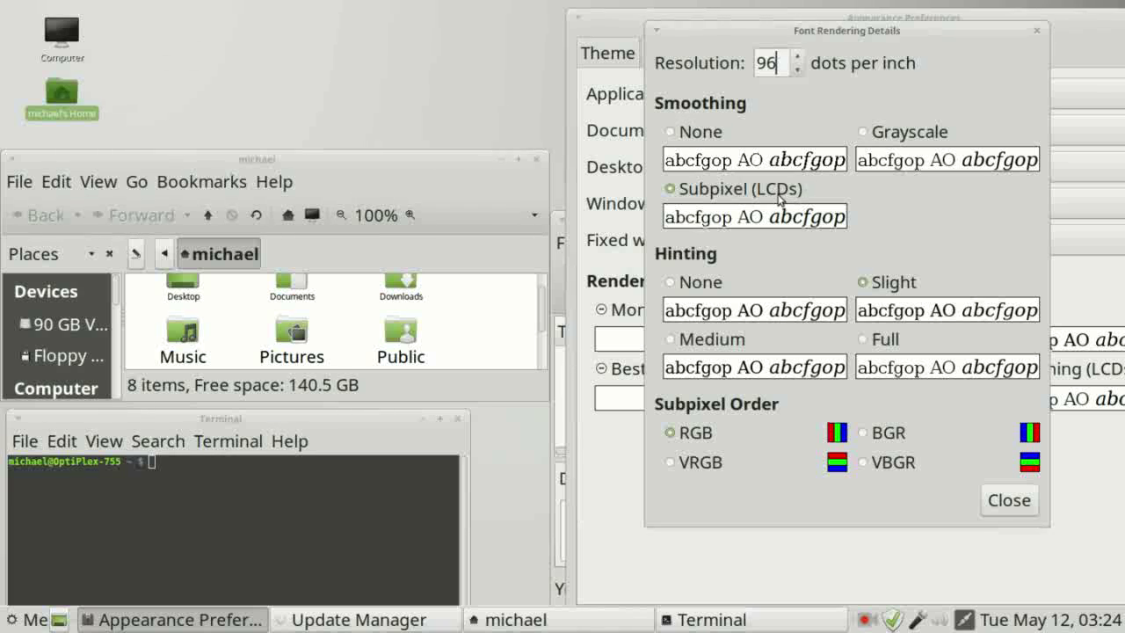
# Step: Try None and Grayscale smoothing, settle on Subpixel (LCDs), and choose Full hinting
pyautogui.click(670, 132)
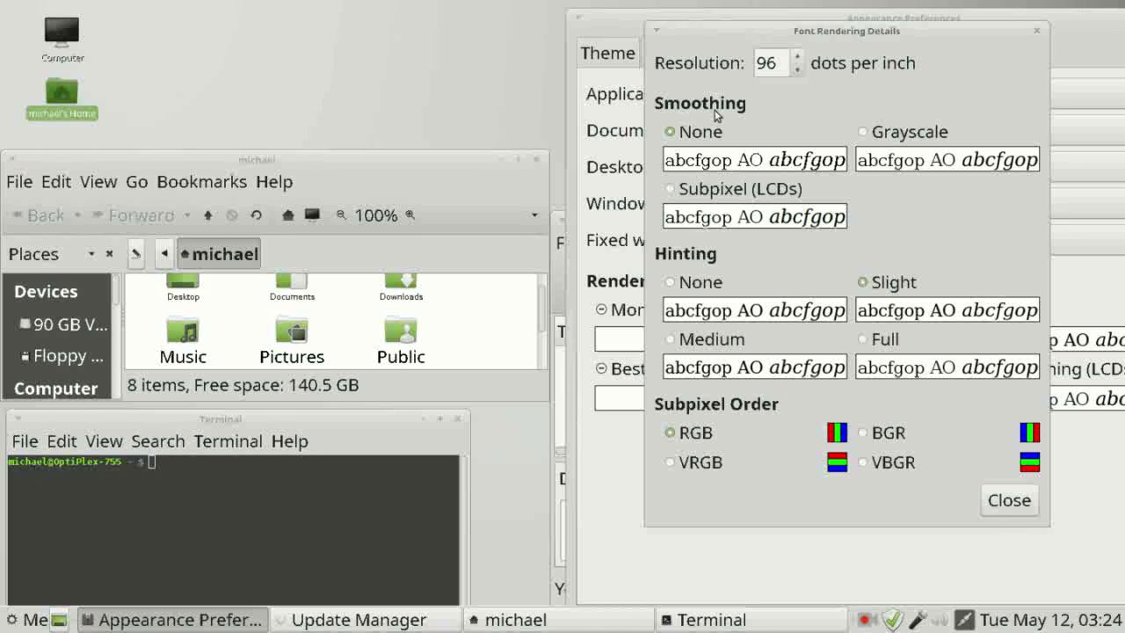
pyautogui.click(862, 131)
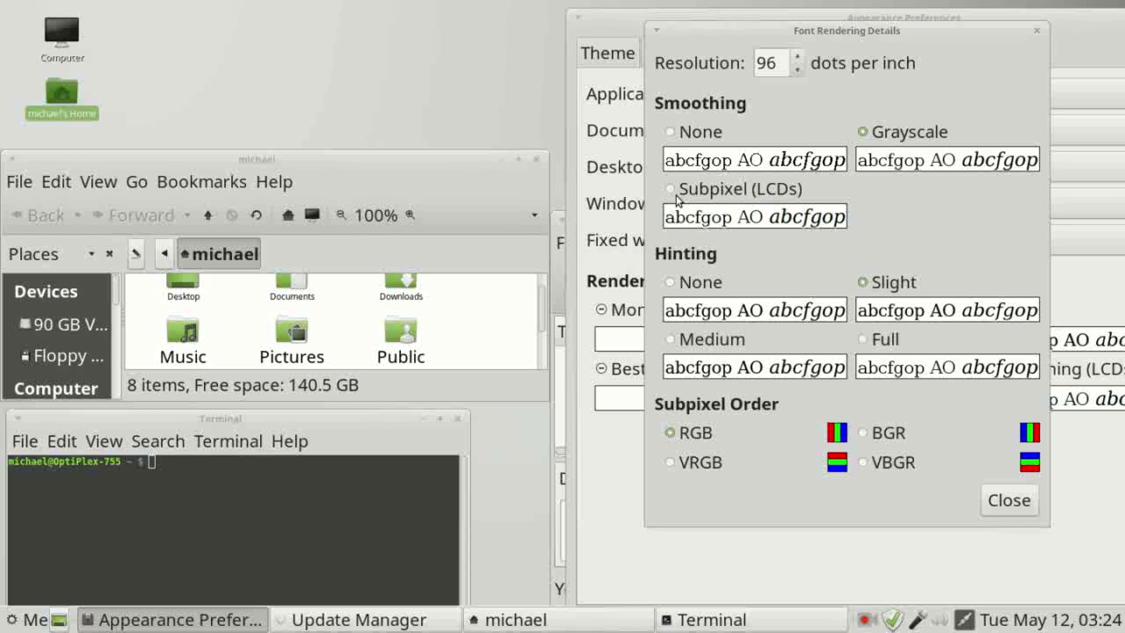
pyautogui.click(670, 189)
pyautogui.click(864, 340)
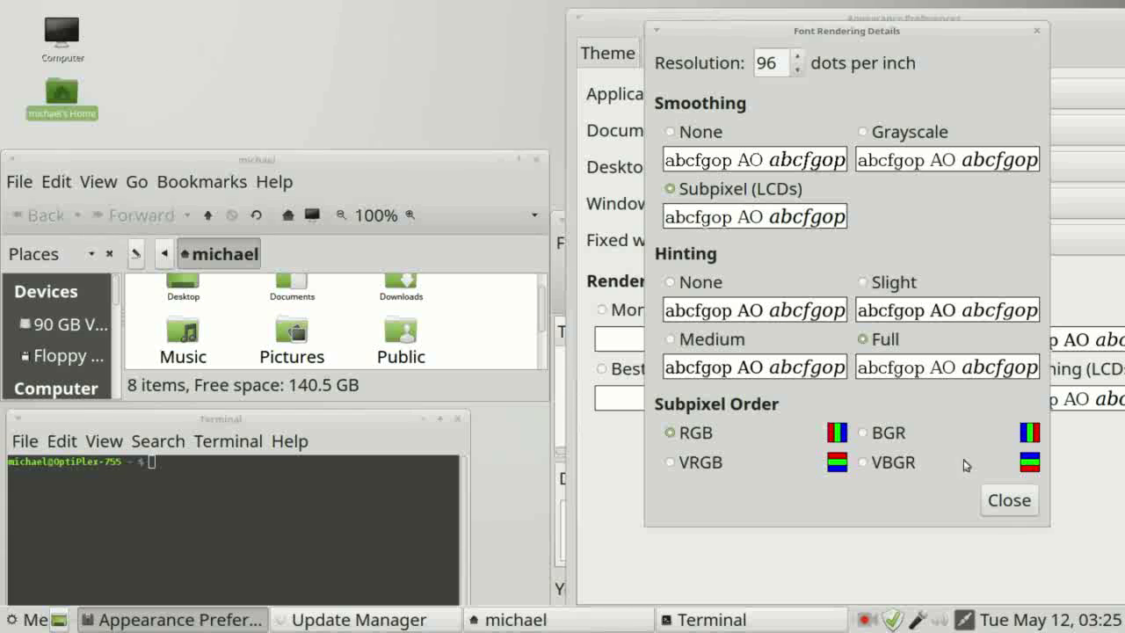
# Step: Close rendering details, try Monochrome, Best shapes and Best contrast, then settle on Subpixel smoothing
pyautogui.click(1006, 500)
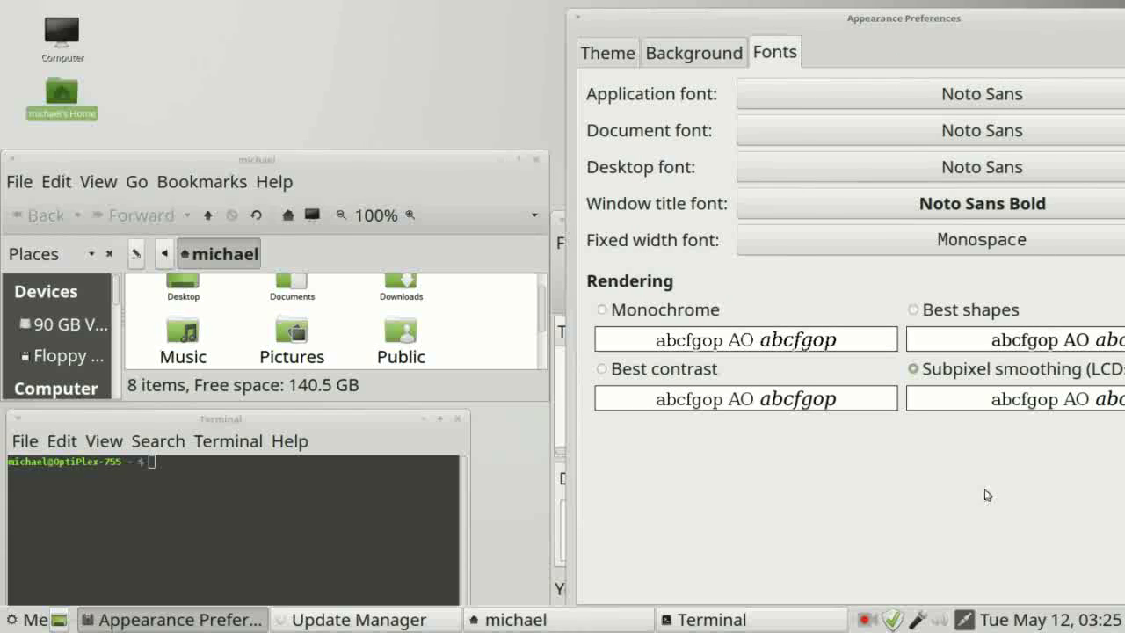
pyautogui.moveTo(922, 20); pyautogui.dragTo(771, 28)
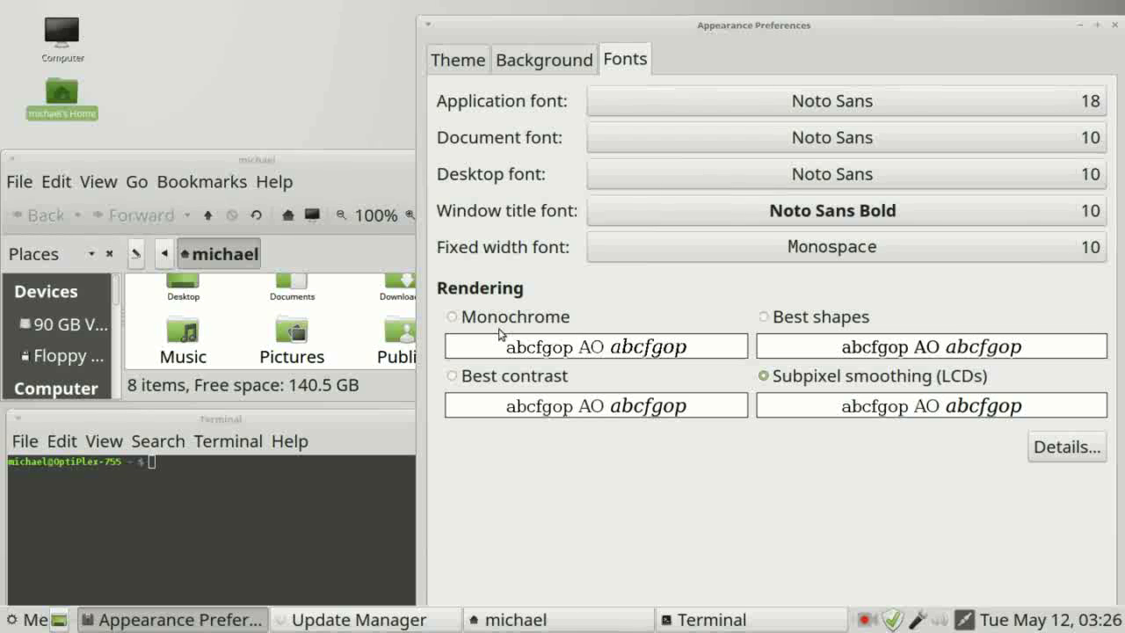
pyautogui.click(452, 317)
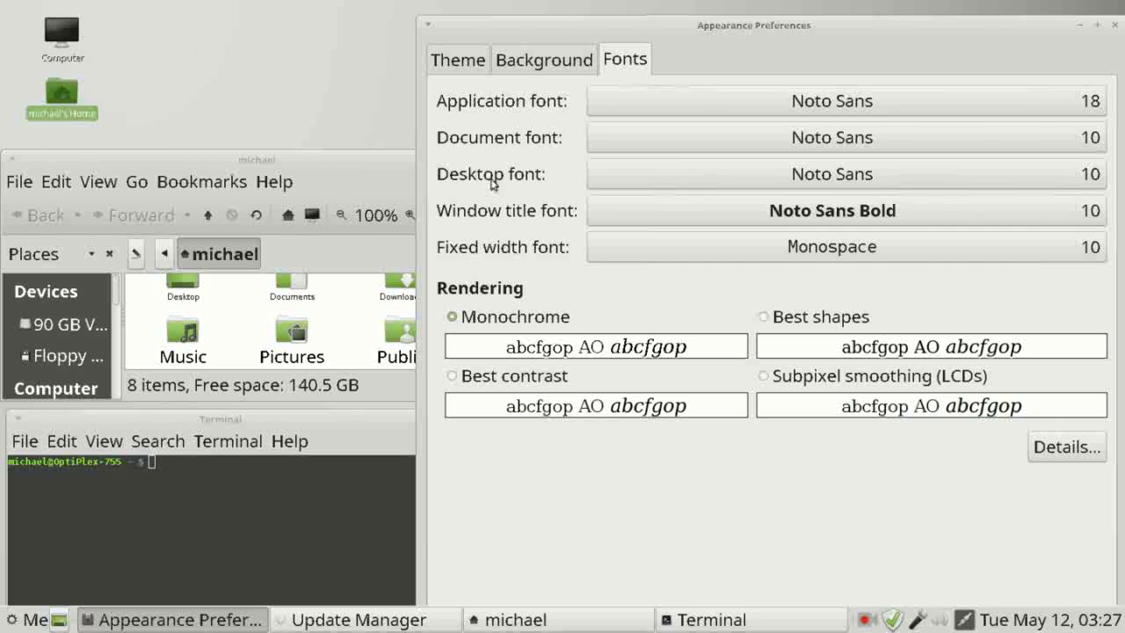
pyautogui.click(763, 318)
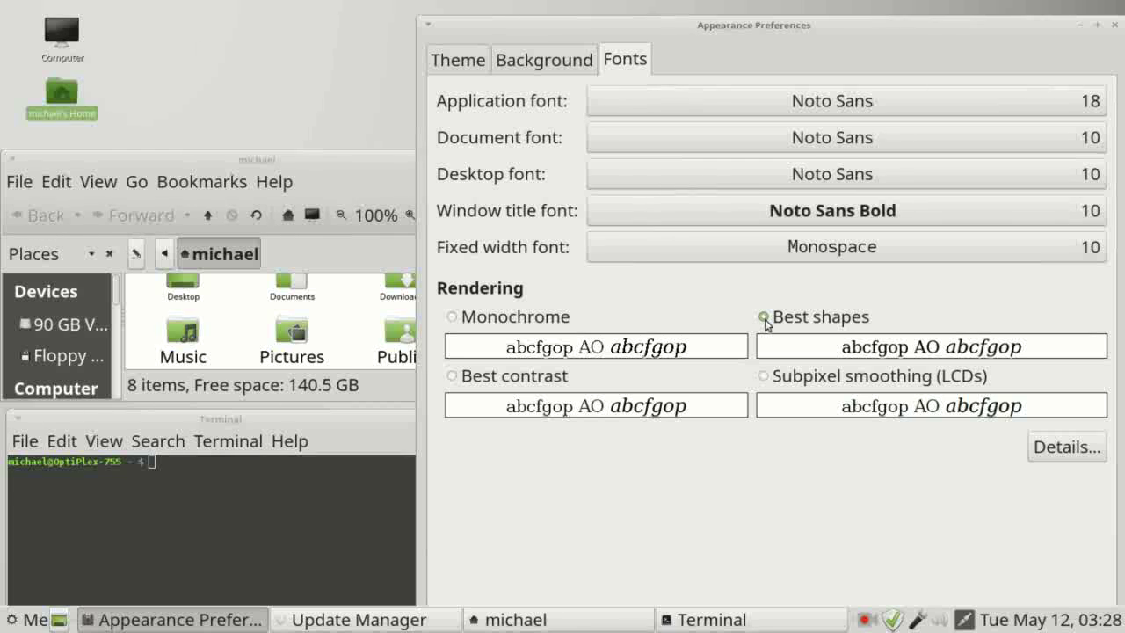
pyautogui.click(453, 378)
pyautogui.click(765, 376)
# Step: Set the application font size to 9 and move the preferences window back to the top right
pyautogui.click(863, 106)
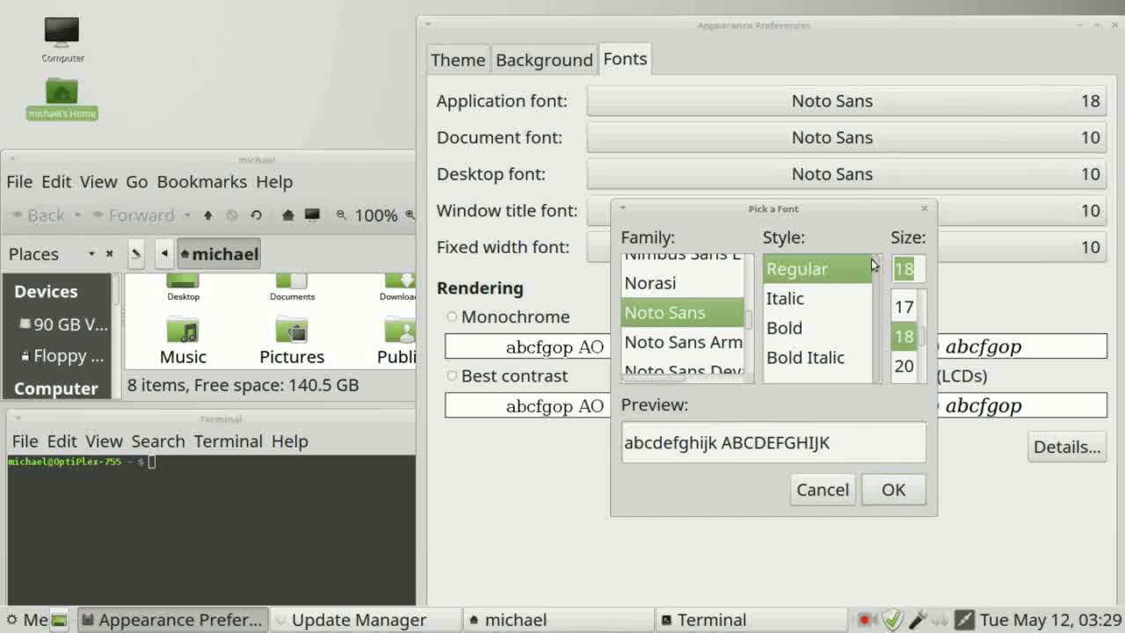
pyautogui.write('9')
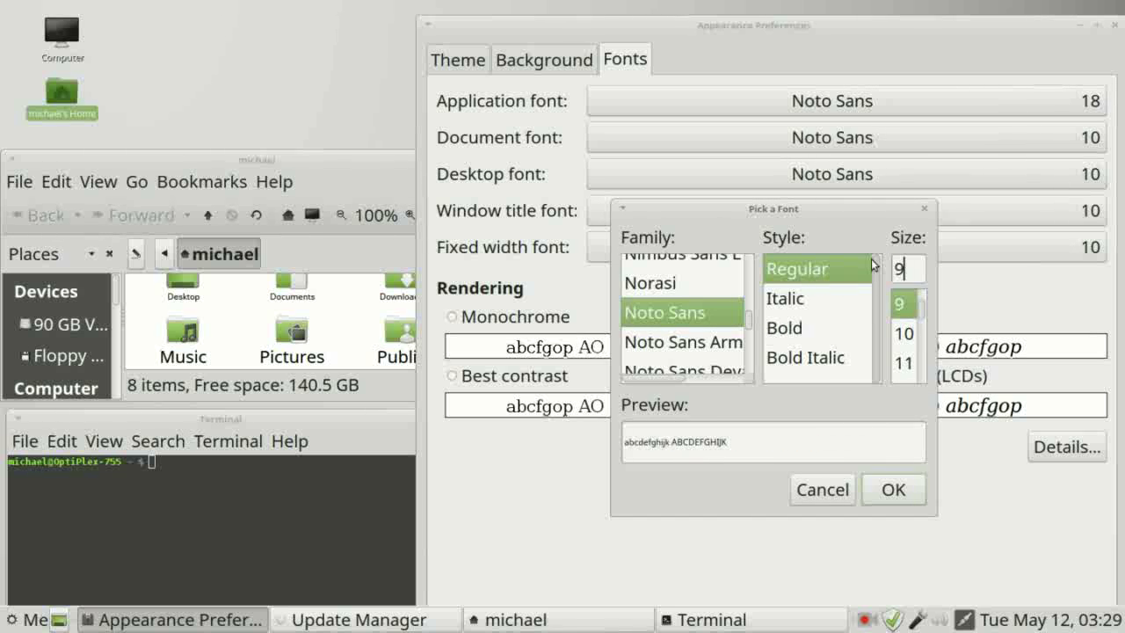
pyautogui.click(891, 490)
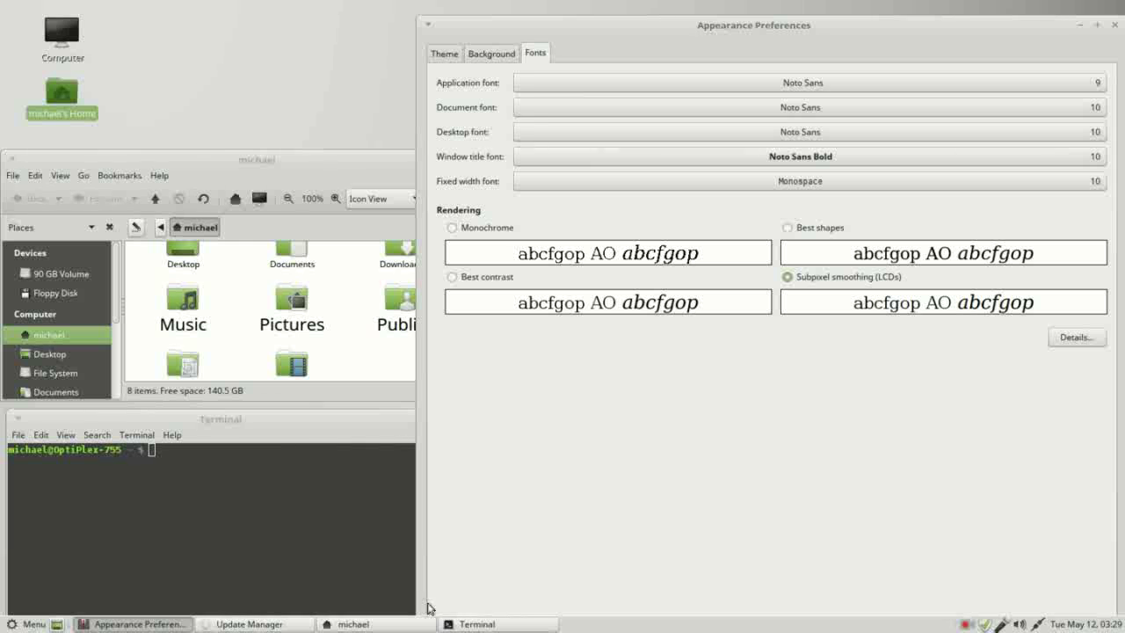
pyautogui.click(415, 17)
pyautogui.moveTo(415, 23); pyautogui.dragTo(791, 22)
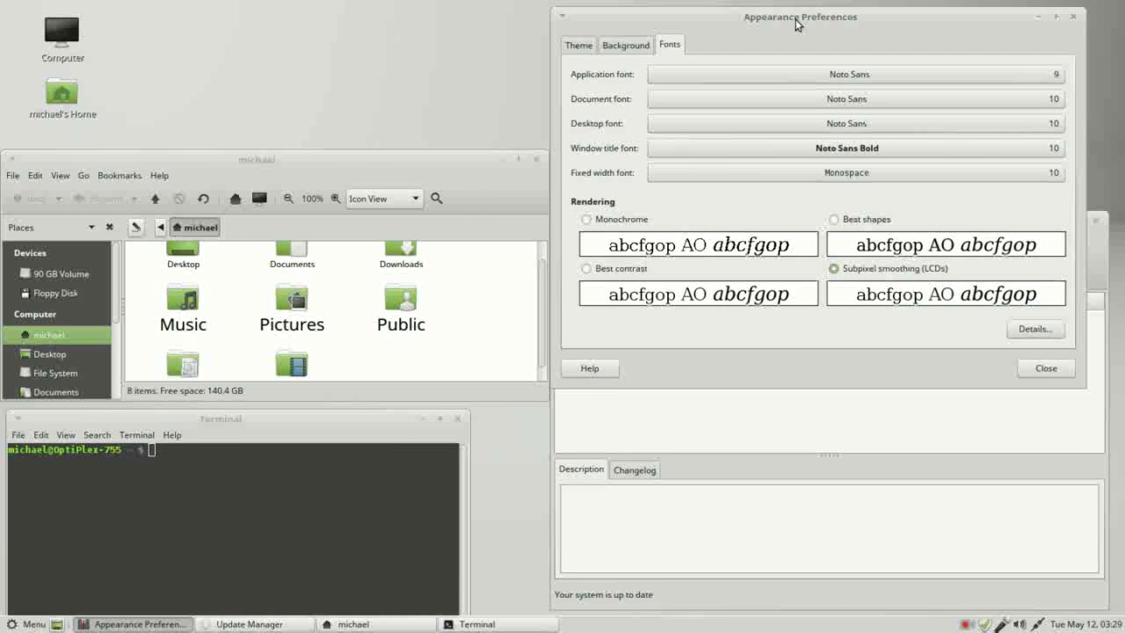
# Step: Enlarge the desktop font to Noto Sans 18
pyautogui.click(838, 124)
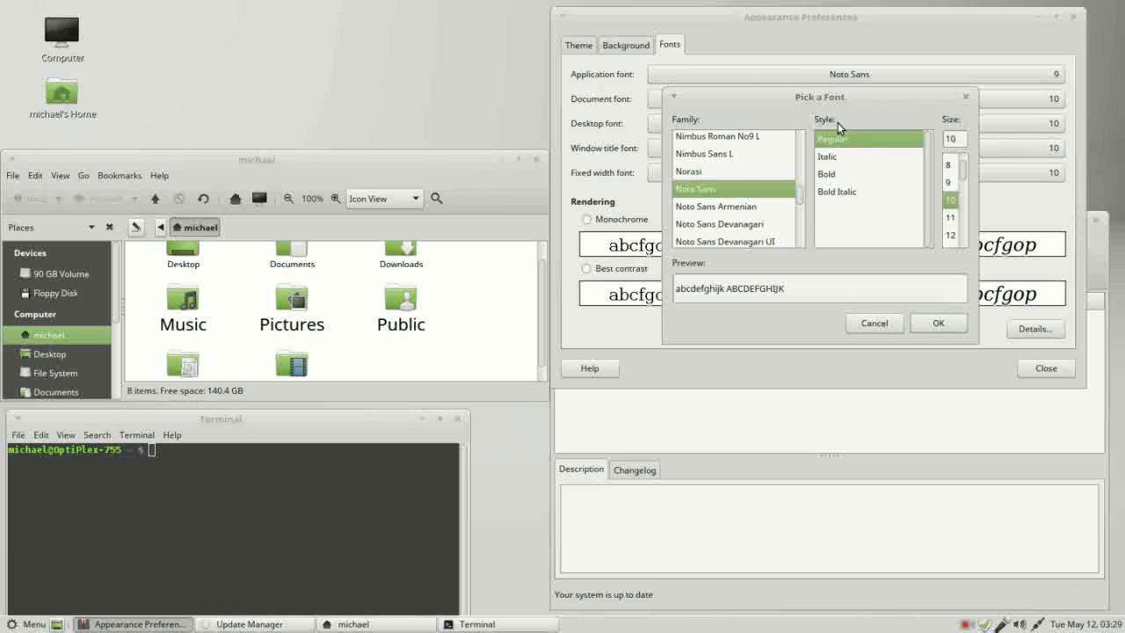
pyautogui.doubleClick(953, 138)
pyautogui.write('18')
pyautogui.press('Return')
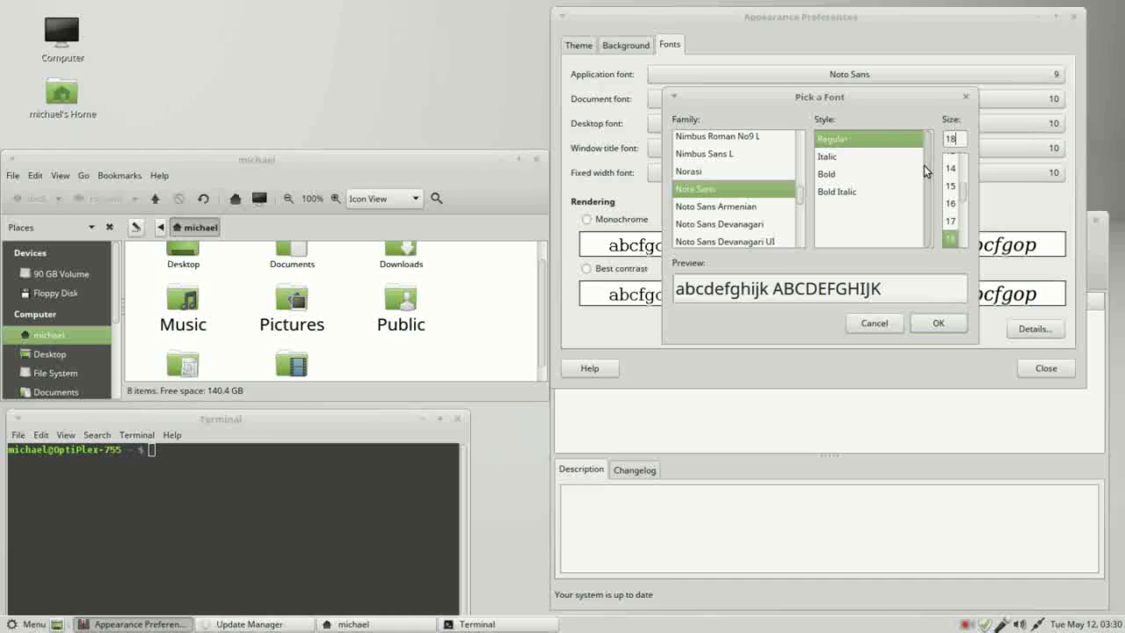
pyautogui.click(939, 327)
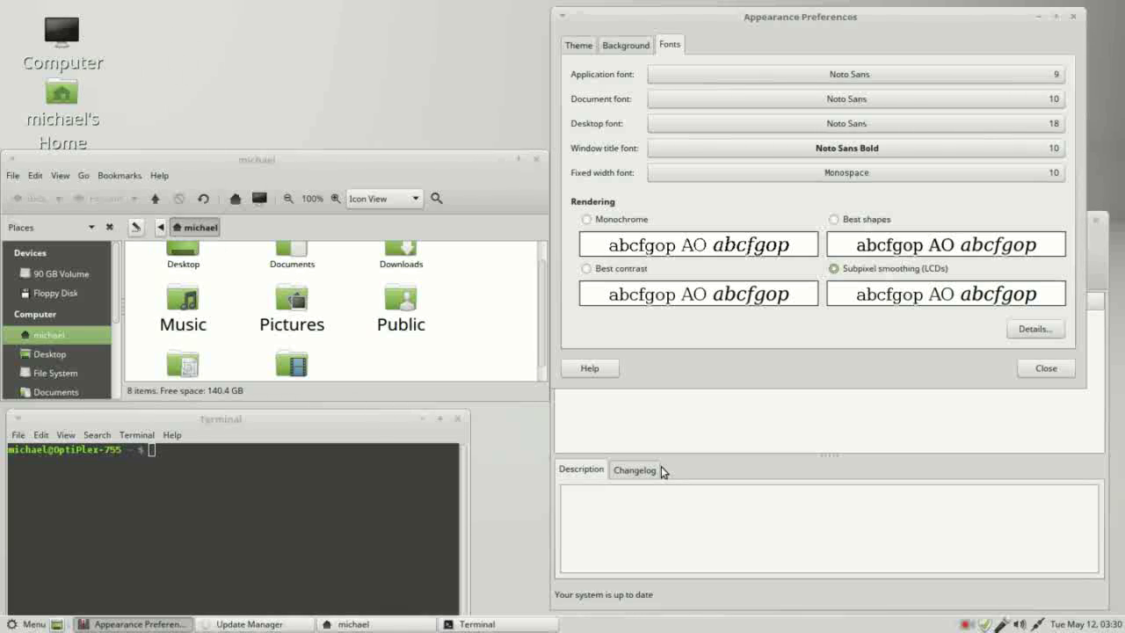
# Step: Return the desktop font size to 10
pyautogui.click(931, 123)
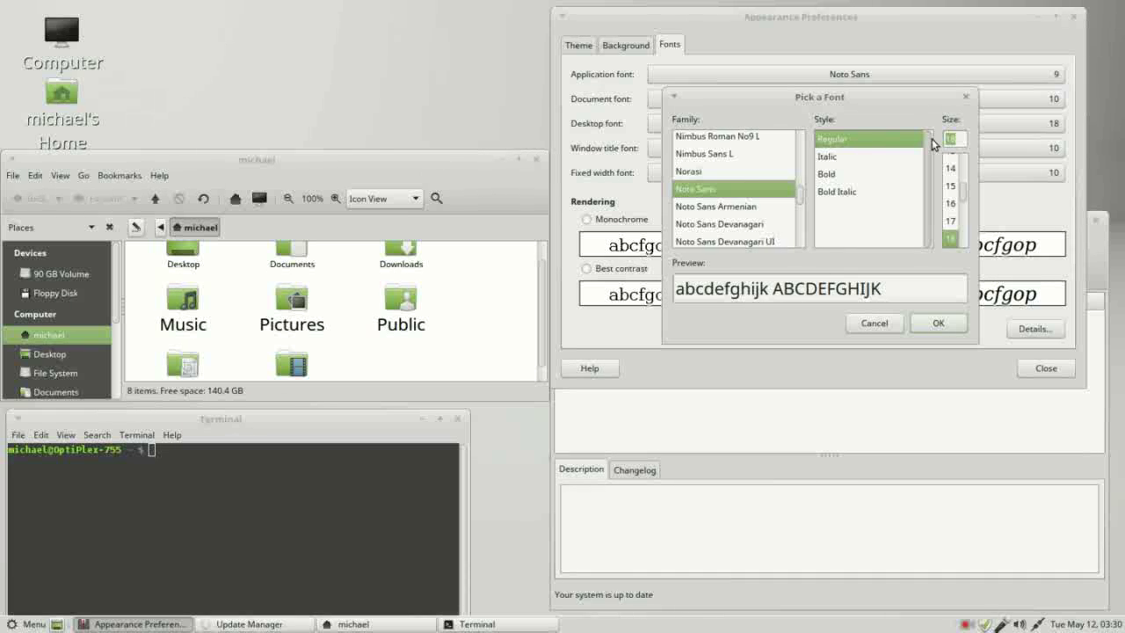
pyautogui.write('10')
pyautogui.press('Return')
pyautogui.click(940, 323)
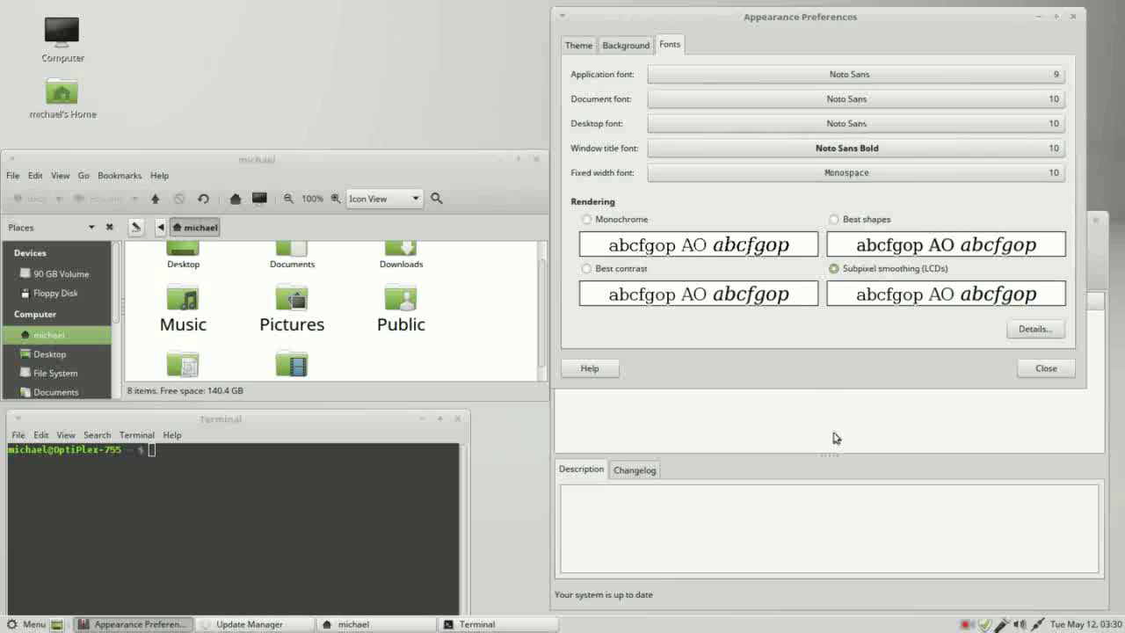
# Step: Enlarge the window title font to Noto Sans Bold 18
pyautogui.click(790, 150)
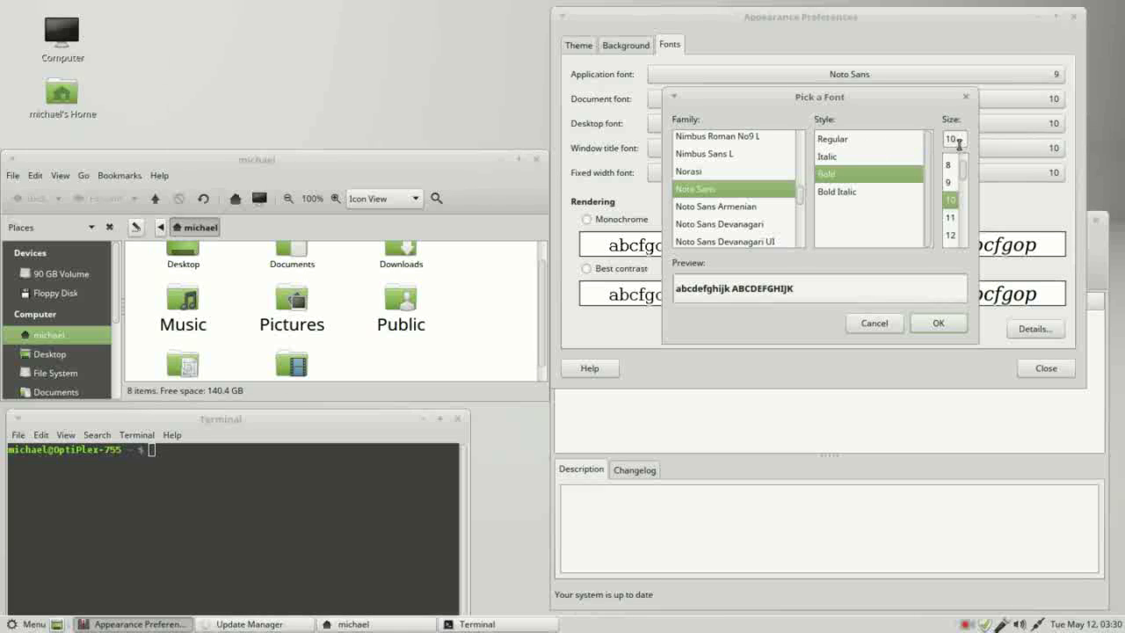
pyautogui.moveTo(960, 141); pyautogui.dragTo(931, 130)
pyautogui.write('18')
pyautogui.press('Return')
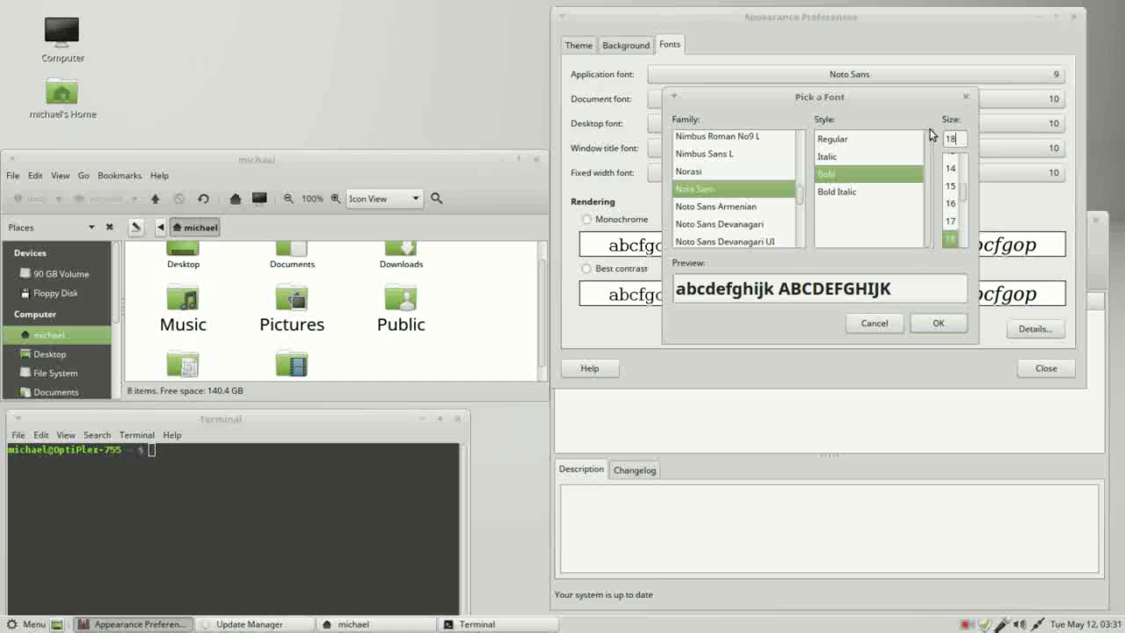
pyautogui.click(941, 324)
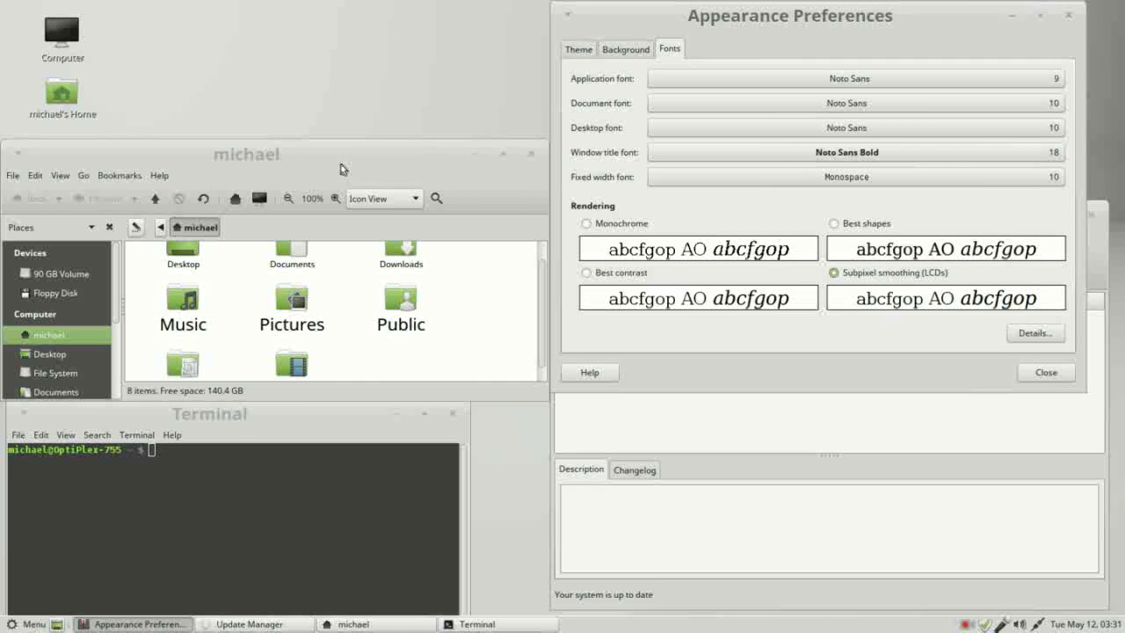
# Step: Change the window title font to Purisa Oblique at size 18
pyautogui.click(658, 567)
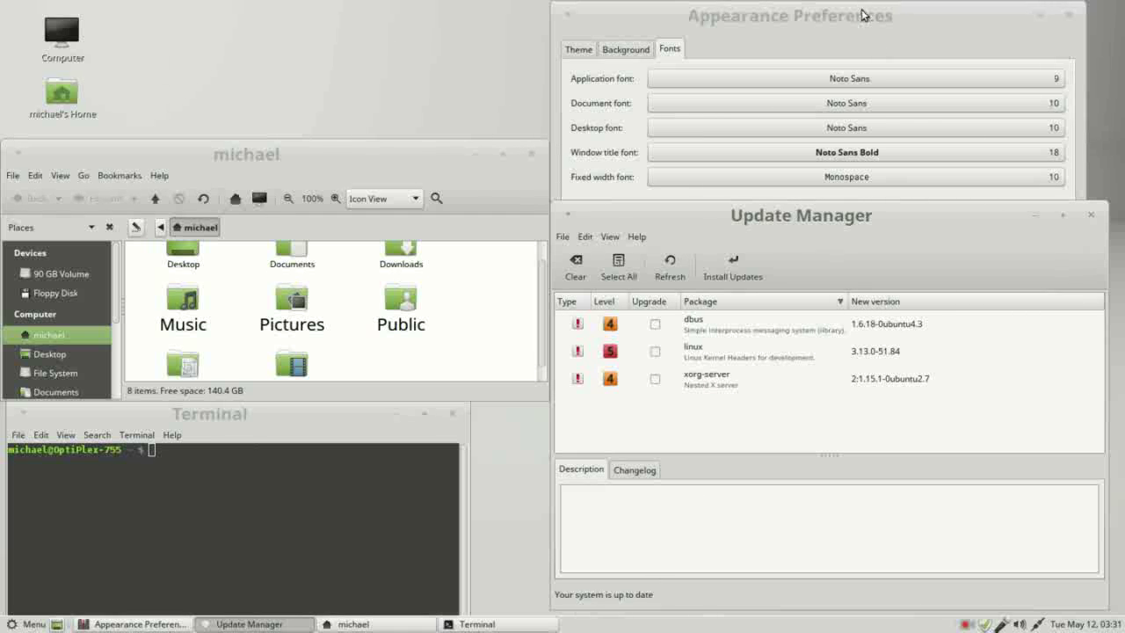
pyautogui.click(848, 162)
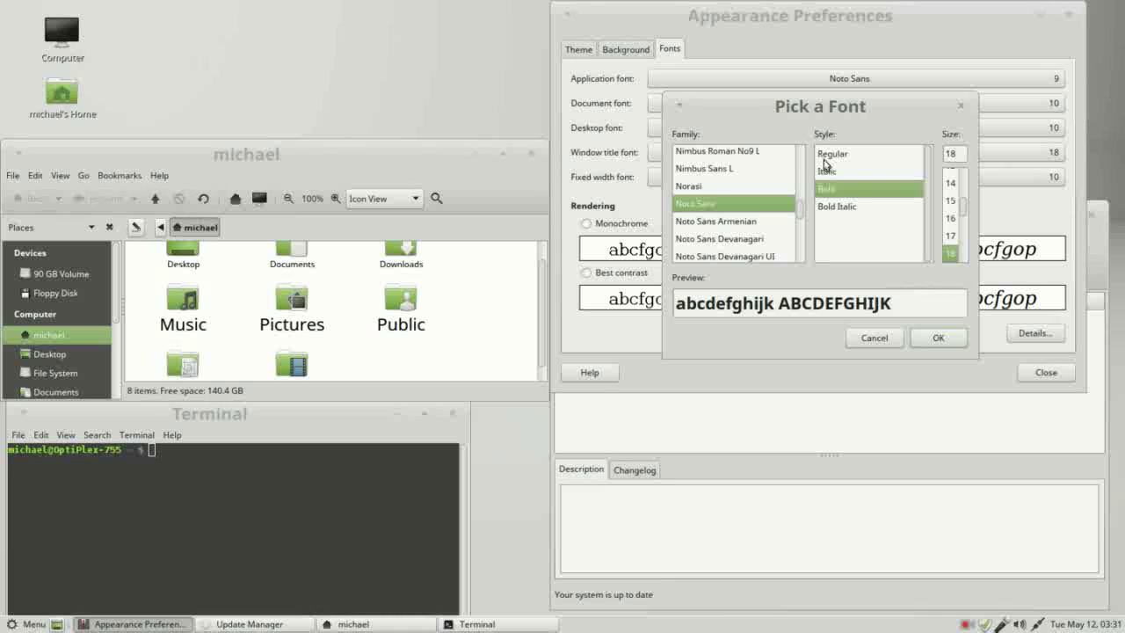
pyautogui.moveTo(802, 209); pyautogui.dragTo(816, 230)
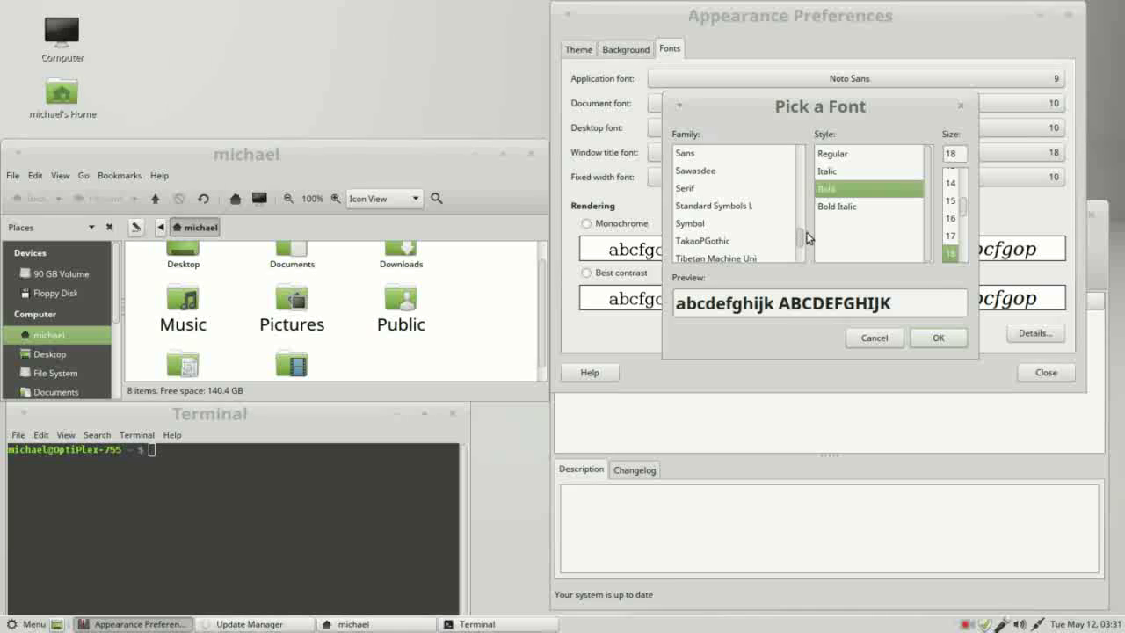
pyautogui.moveTo(816, 230); pyautogui.dragTo(803, 227)
pyautogui.click(687, 256)
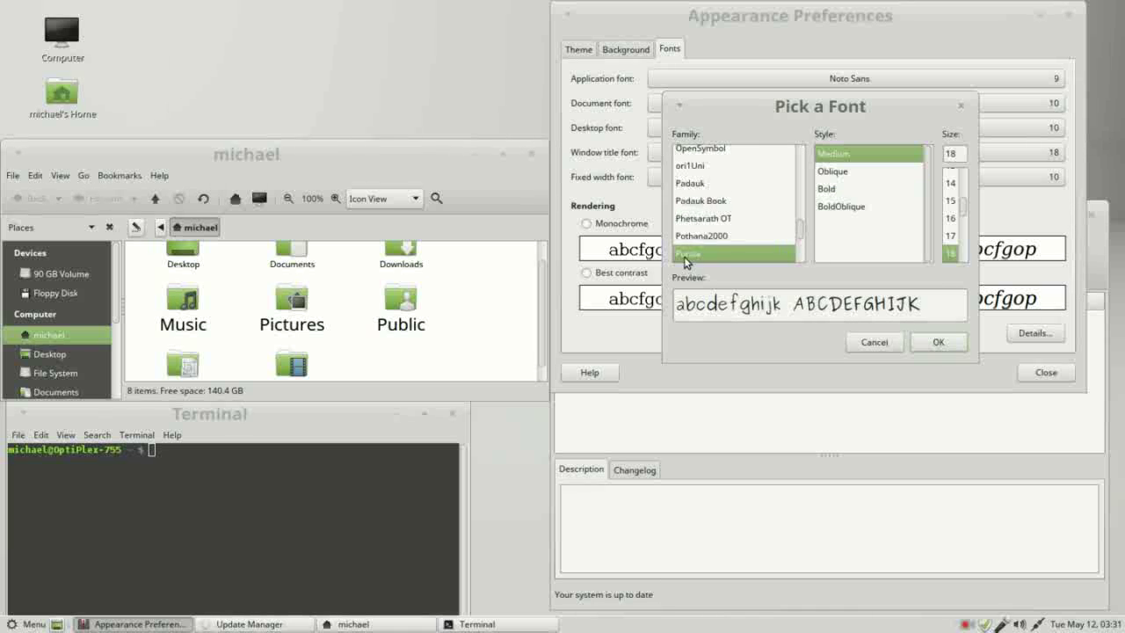
pyautogui.click(829, 175)
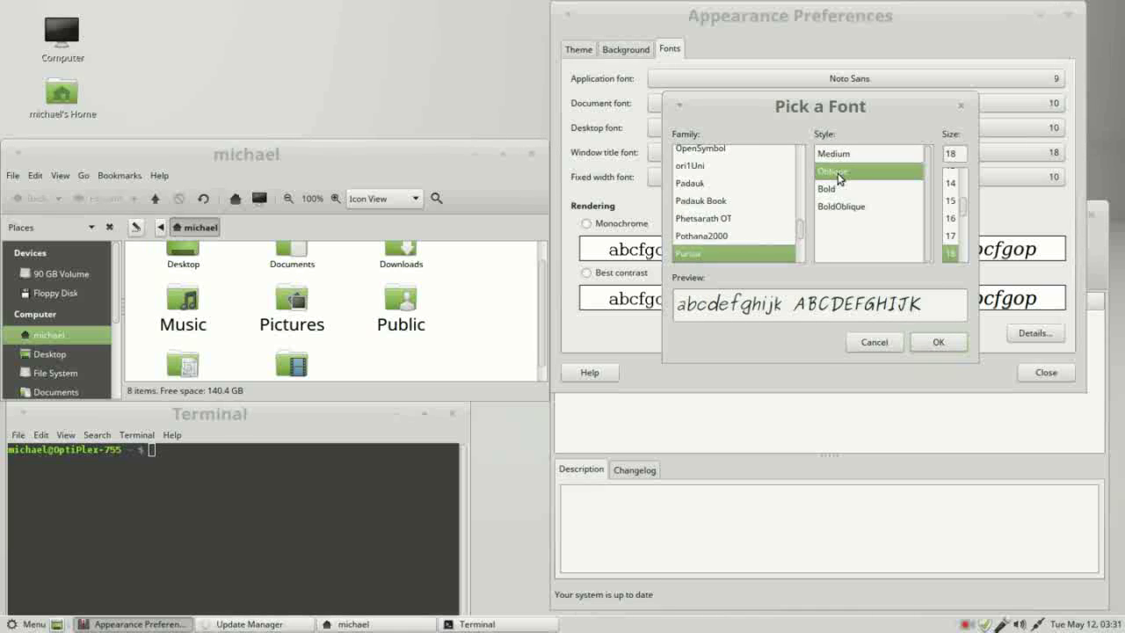
pyautogui.click(945, 345)
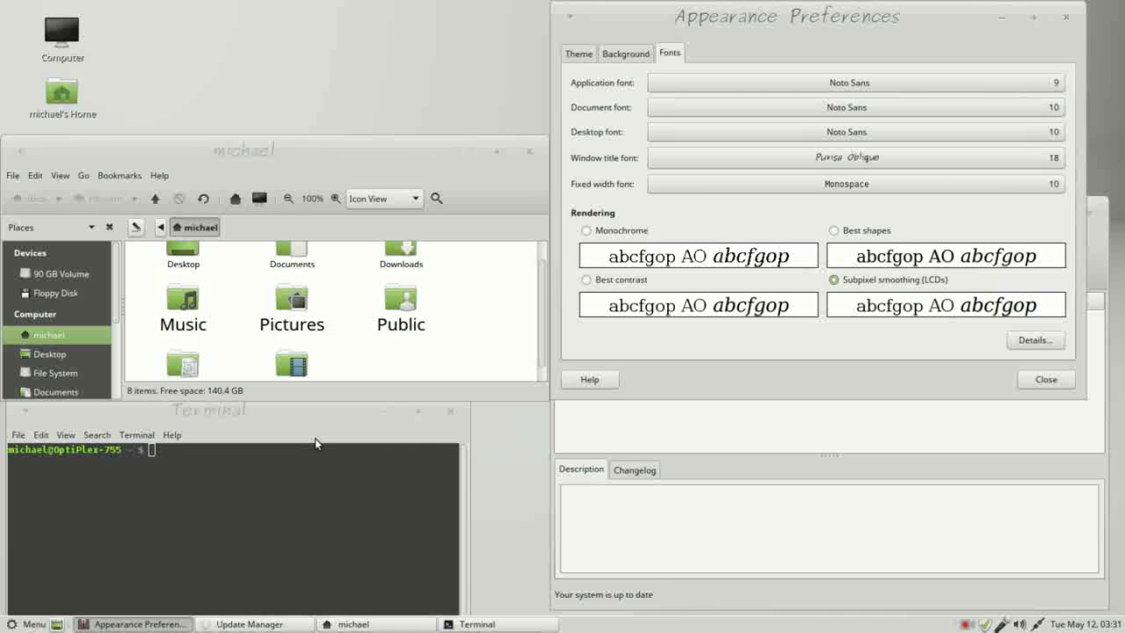
# Step: Set the window title font back to Noto Sans at size 10
pyautogui.click(883, 161)
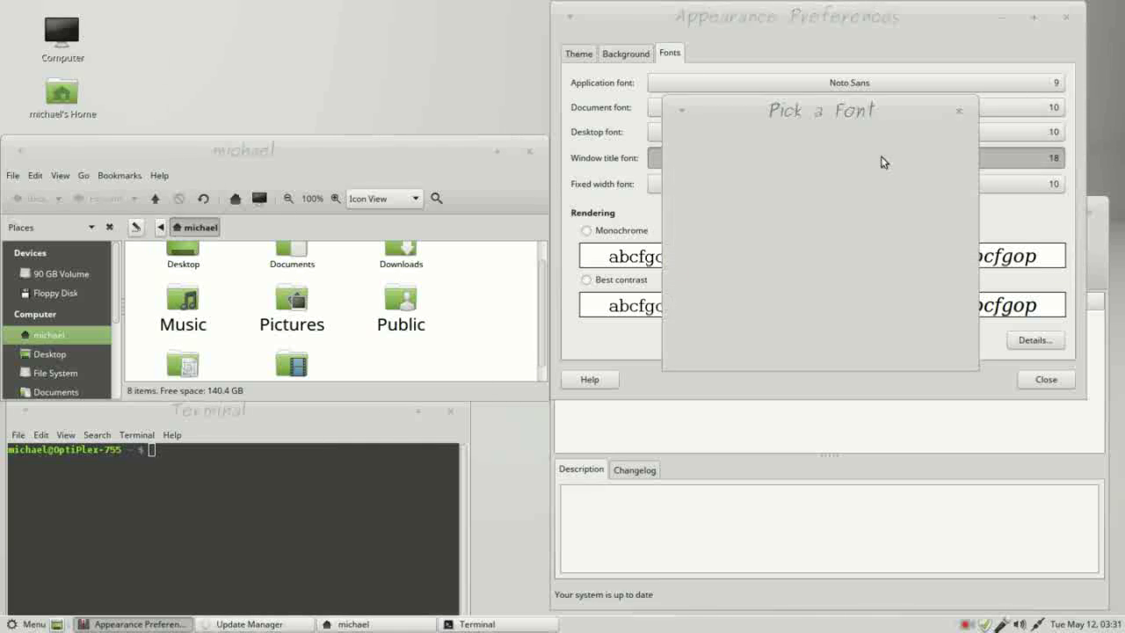
pyautogui.scroll(-1, 802, 237)
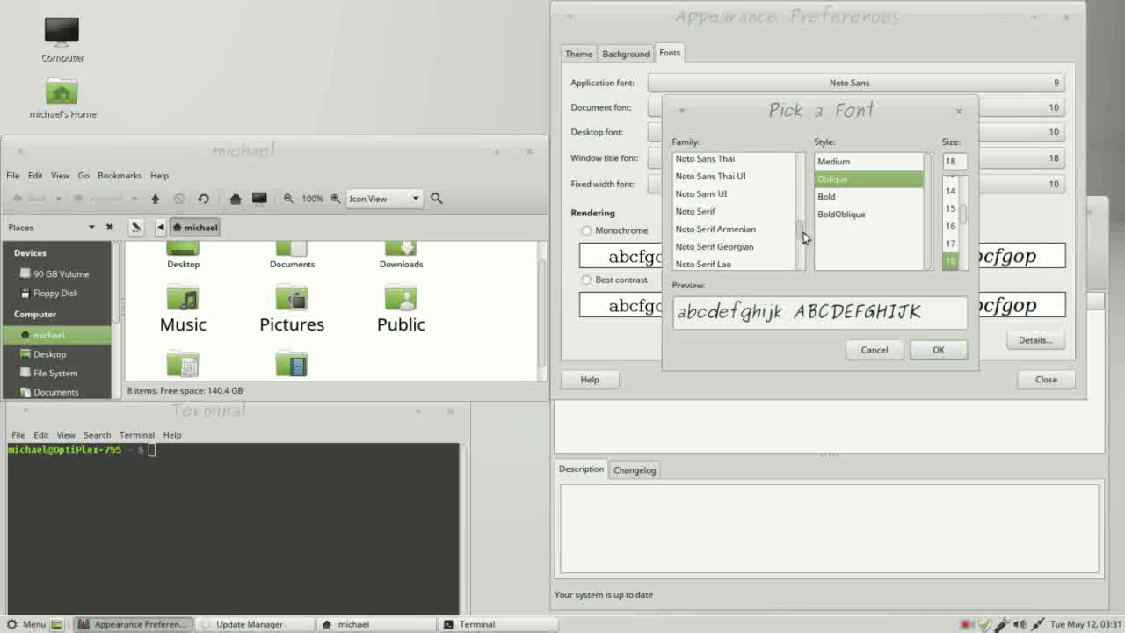
pyautogui.scroll(3, 802, 237)
pyautogui.click(741, 167)
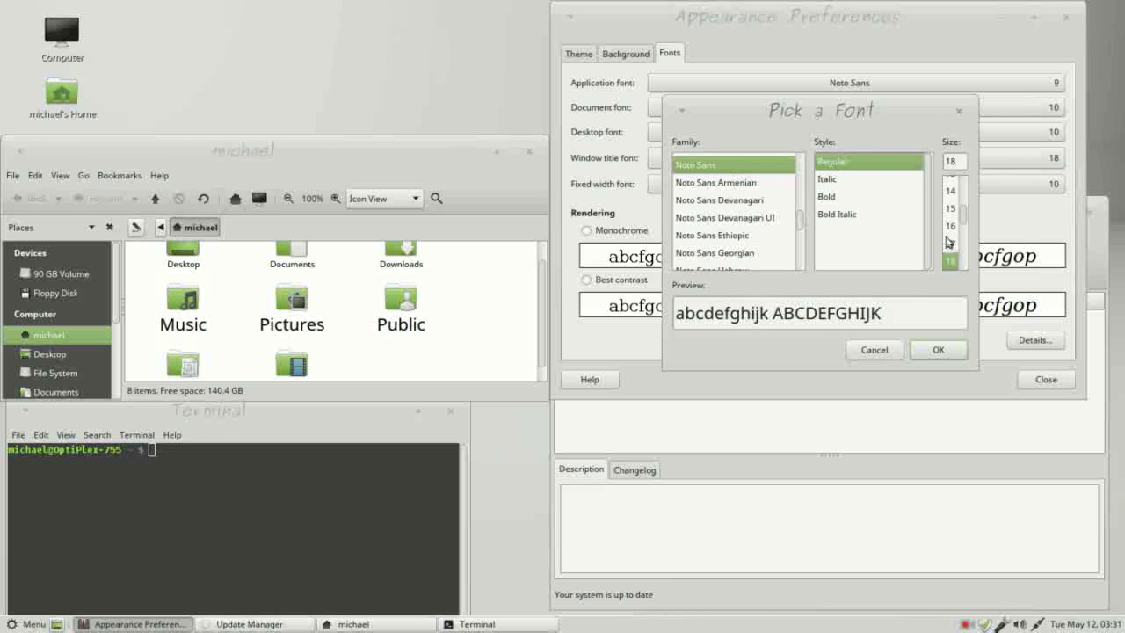
pyautogui.doubleClick(947, 160)
pyautogui.click(935, 354)
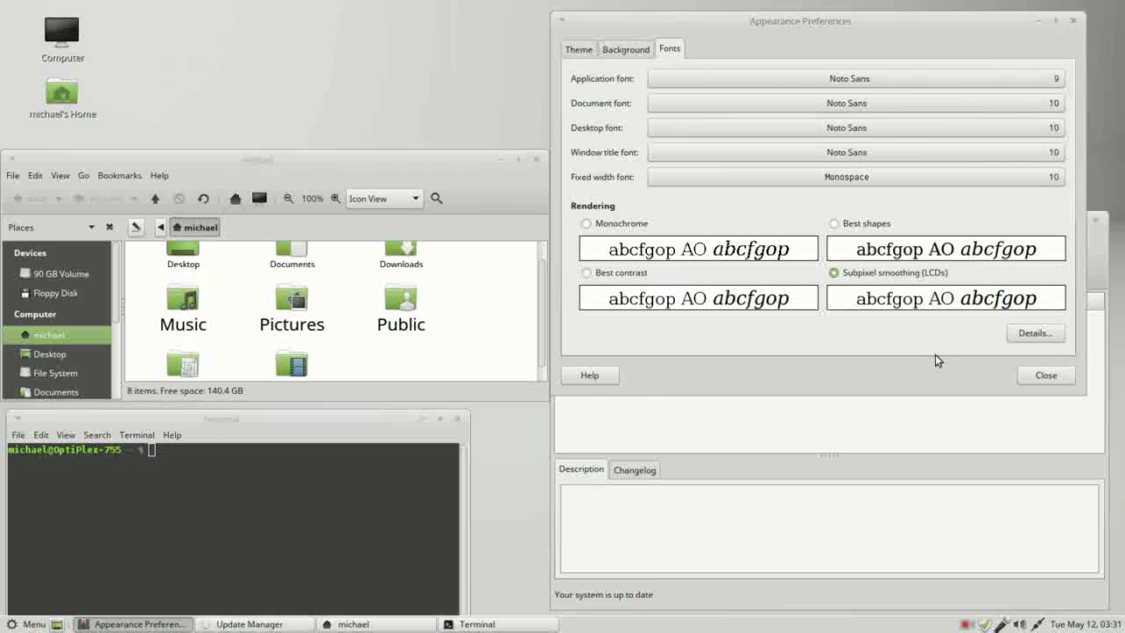
# Step: Set the fixed width font size to 15
pyautogui.click(875, 179)
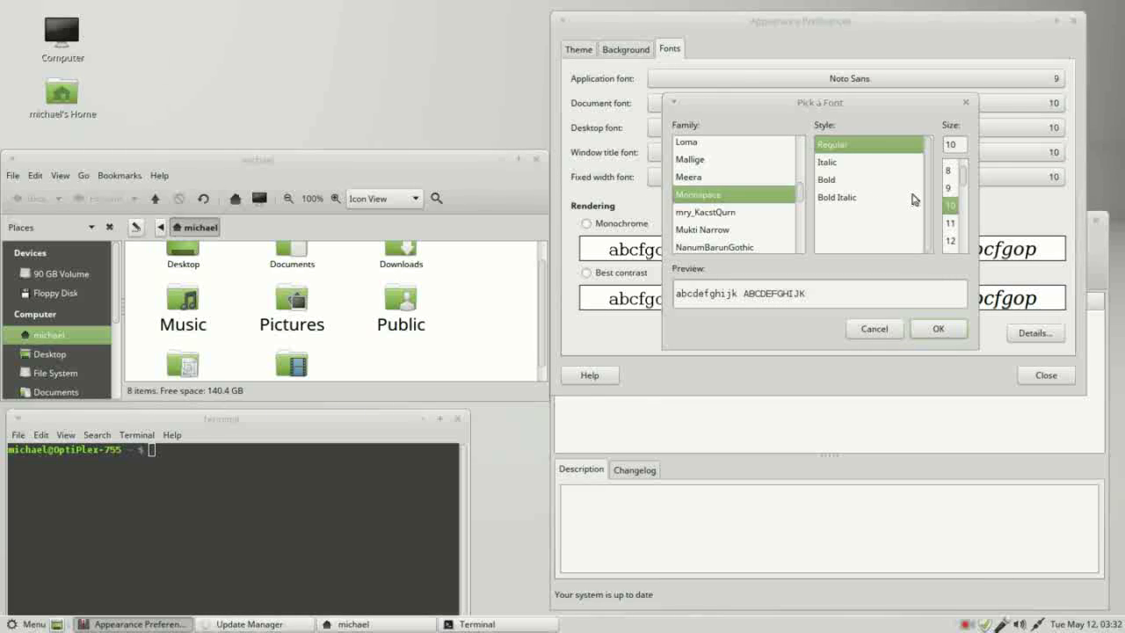
pyautogui.moveTo(964, 173); pyautogui.dragTo(964, 186)
pyautogui.click(951, 207)
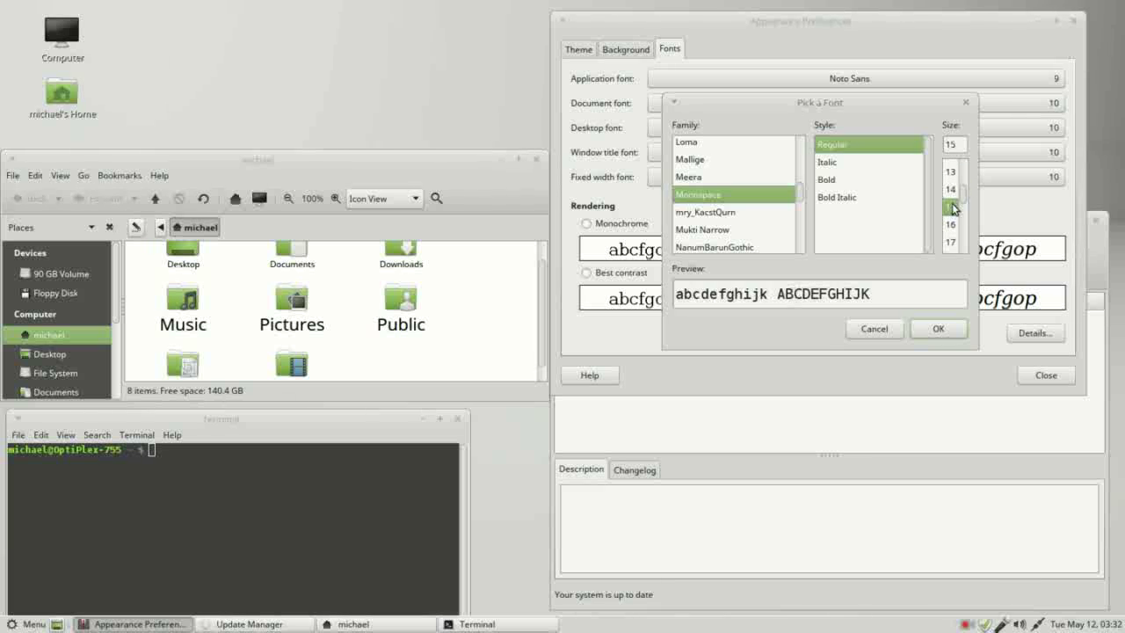
pyautogui.click(938, 329)
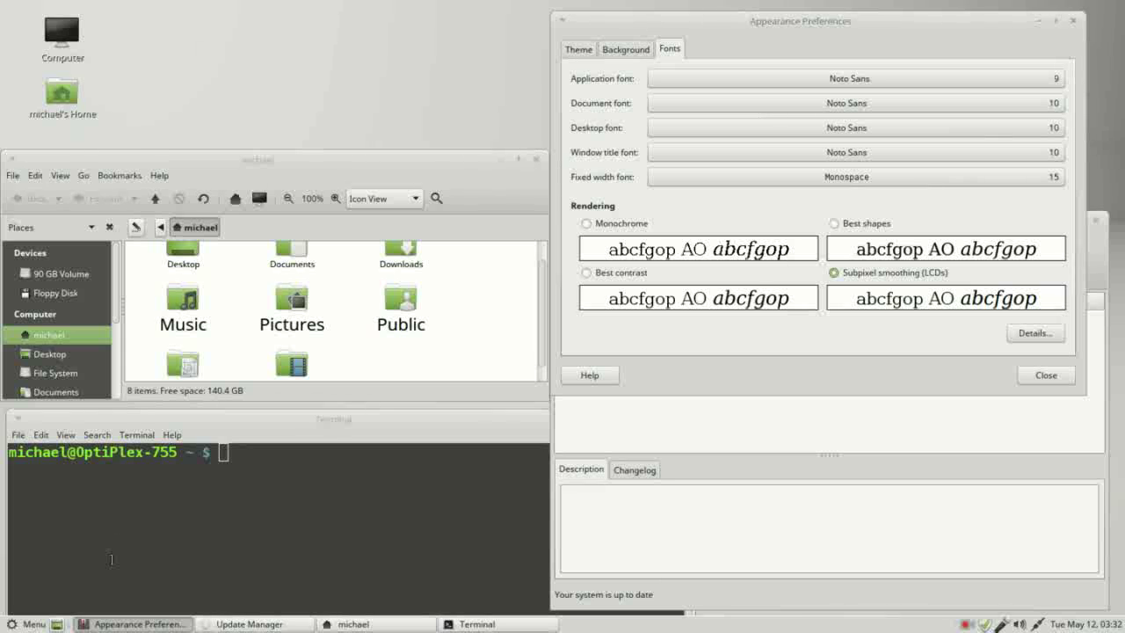
# Step: Launch Text Editor from the menu and type a short test line about text size
pyautogui.click(33, 624)
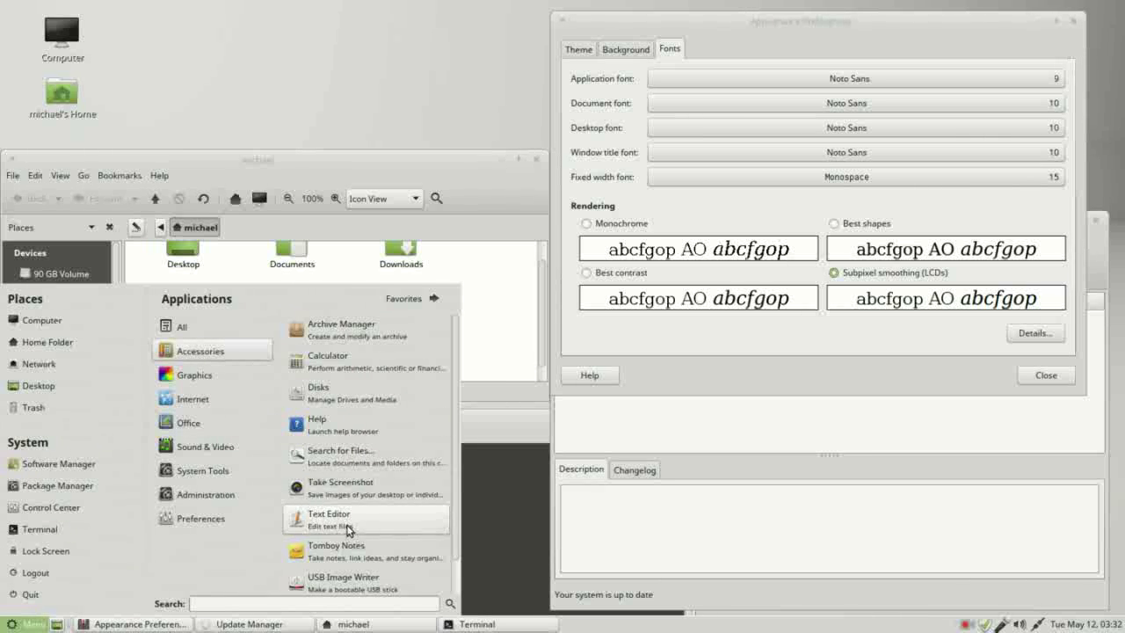
pyautogui.click(348, 524)
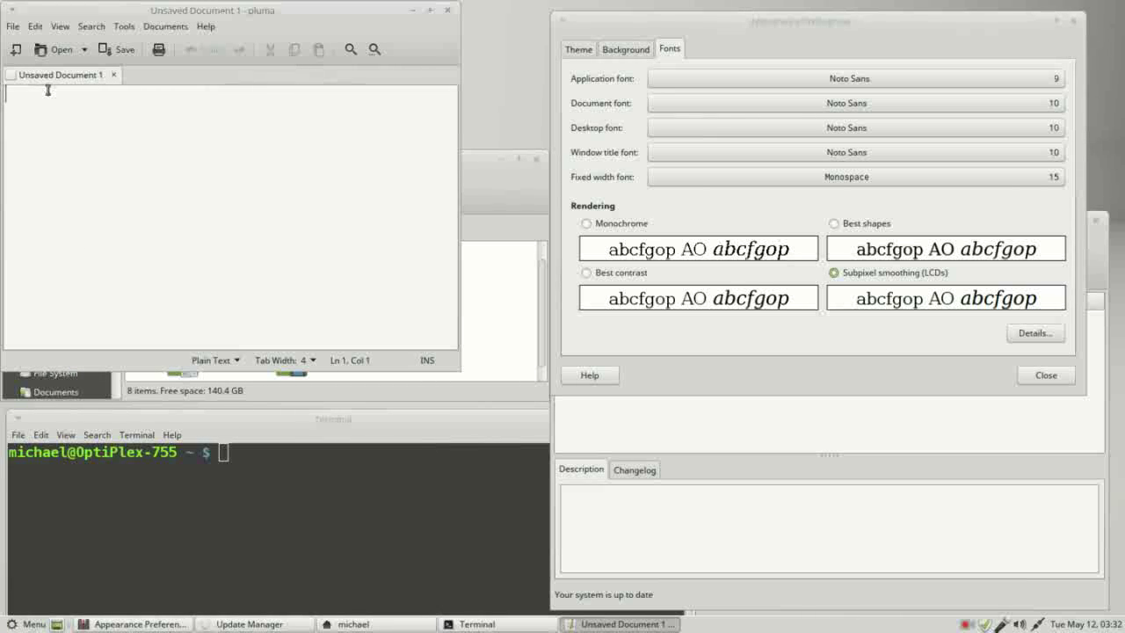
pyautogui.write('This shows the t')
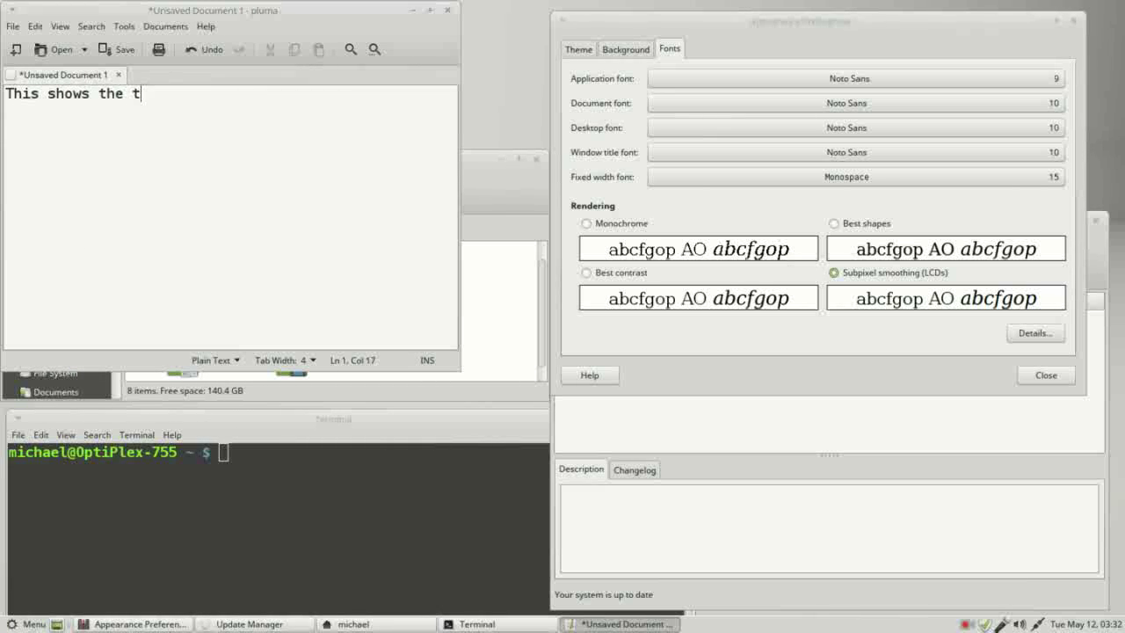
pyautogui.write('ext size')
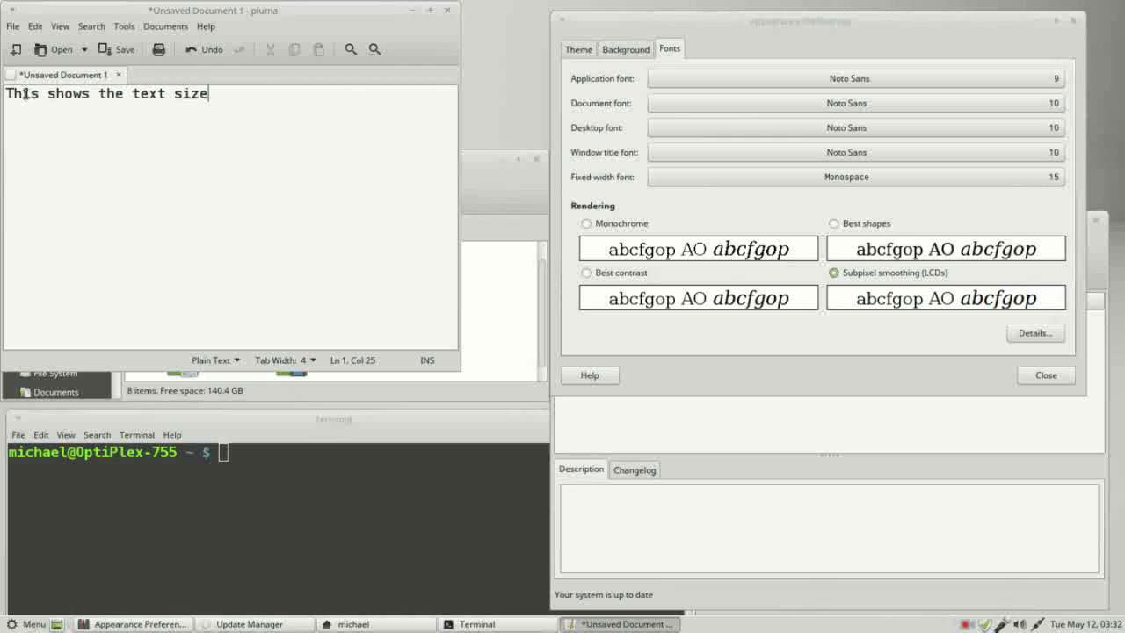
# Step: Raise the fixed width font size to 18
pyautogui.click(958, 180)
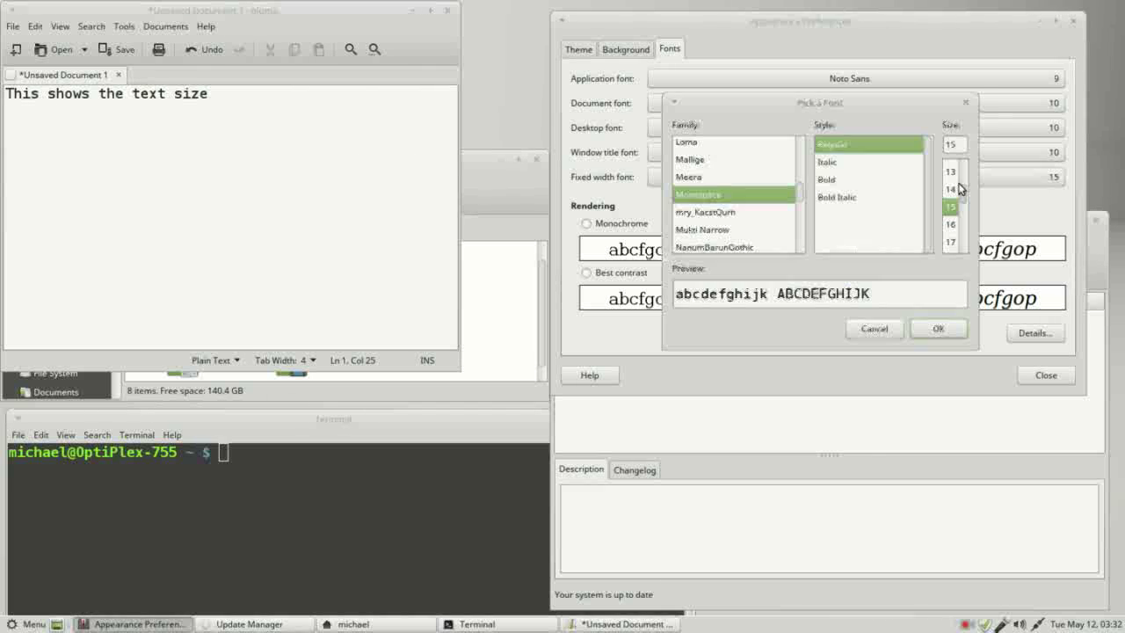
pyautogui.doubleClick(949, 143)
pyautogui.write('18')
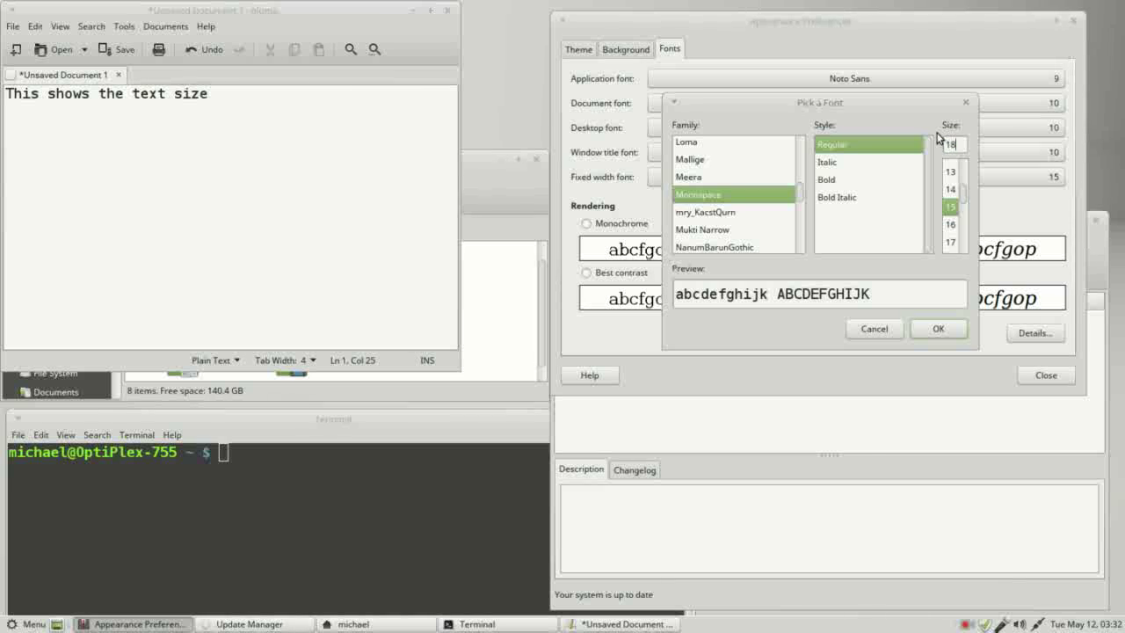
pyautogui.click(939, 329)
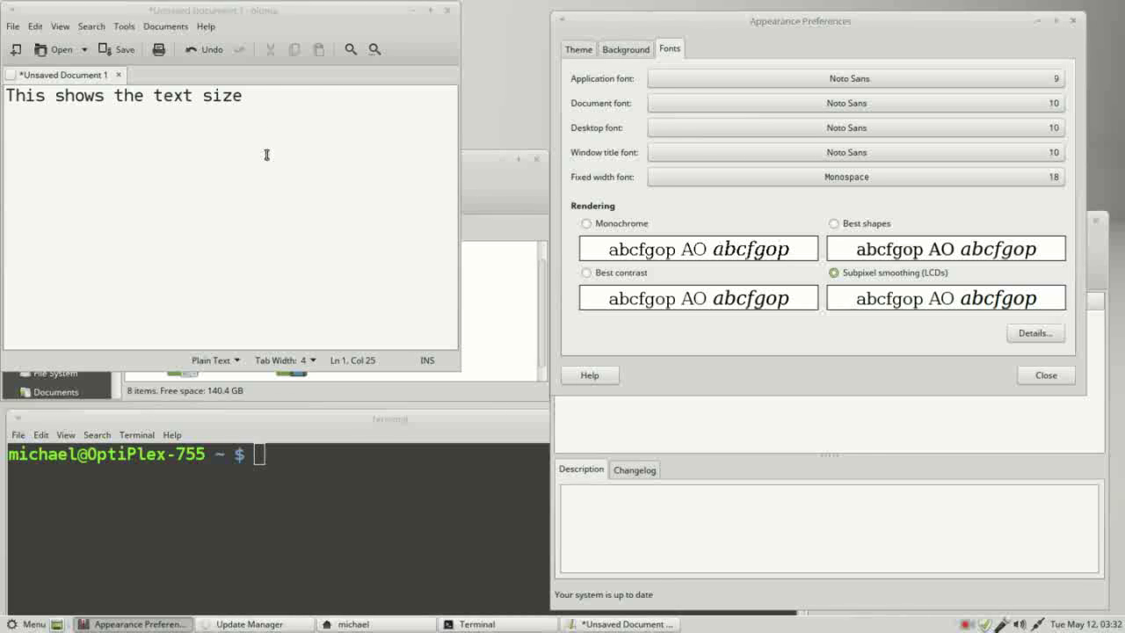
# Step: Zoom the terminal text in once, then back out twice
pyautogui.click(320, 423)
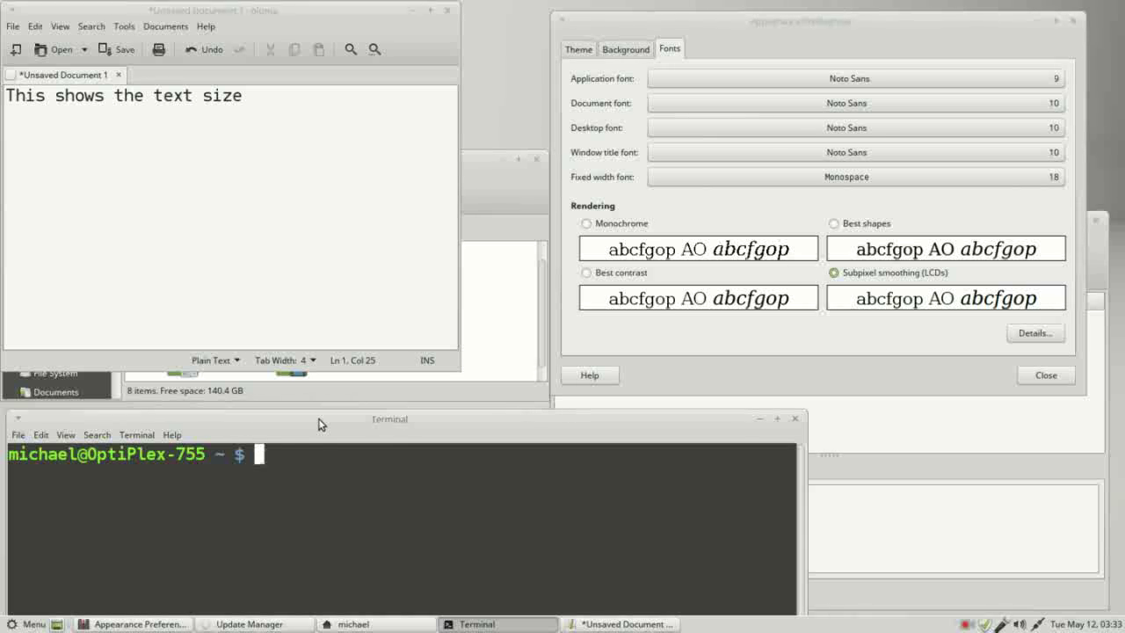
pyautogui.hotkey('ctrl', '+')
pyautogui.hotkey('ctrl', '+')
pyautogui.hotkey('ctrl', '+')
pyautogui.hotkey('ctrl', '+')
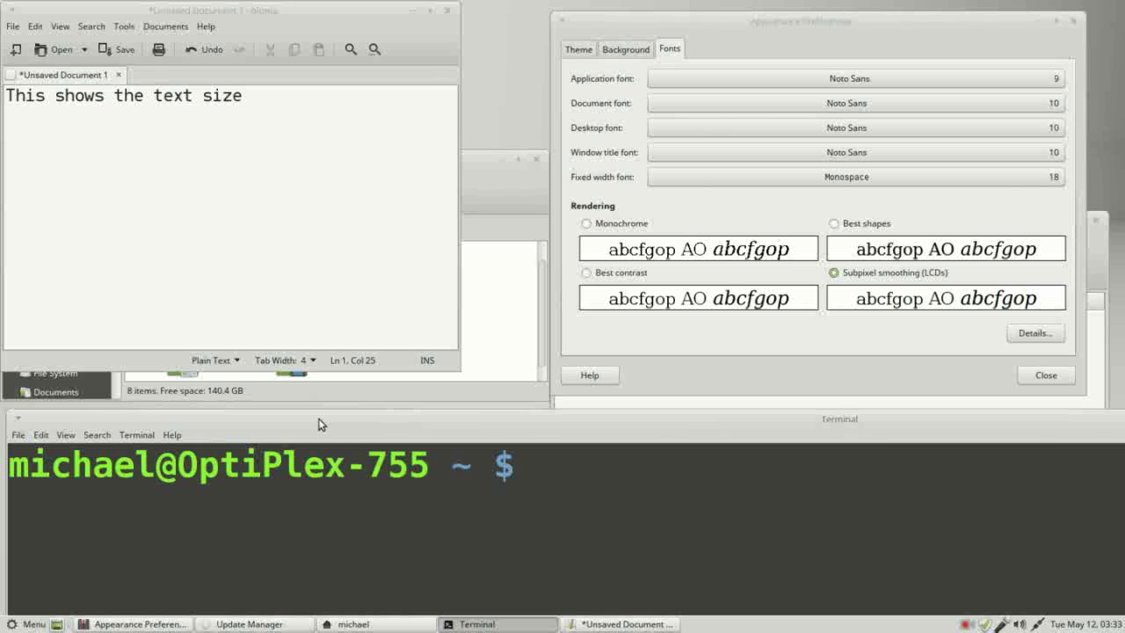
pyautogui.hotkey('ctrl', '-')
pyautogui.hotkey('ctrl', '-')
pyautogui.hotkey('ctrl', '-')
pyautogui.hotkey('ctrl', '-')
pyautogui.hotkey('ctrl', '-')
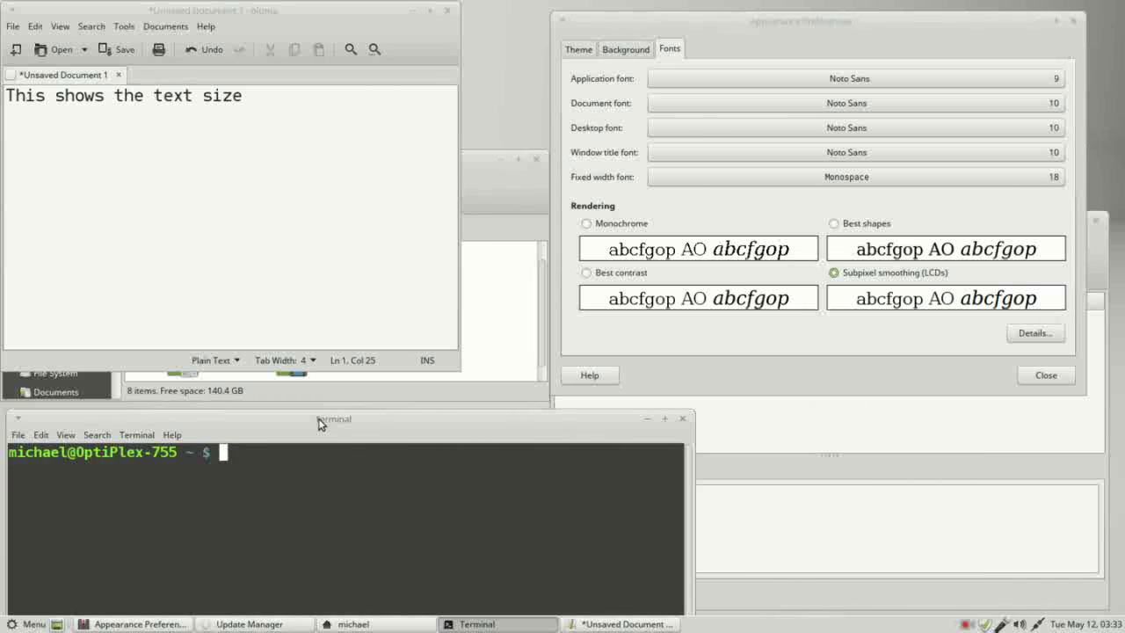
pyautogui.hotkey('ctrl', '-')
pyautogui.hotkey('ctrl', '-')
pyautogui.hotkey('ctrl', '-')
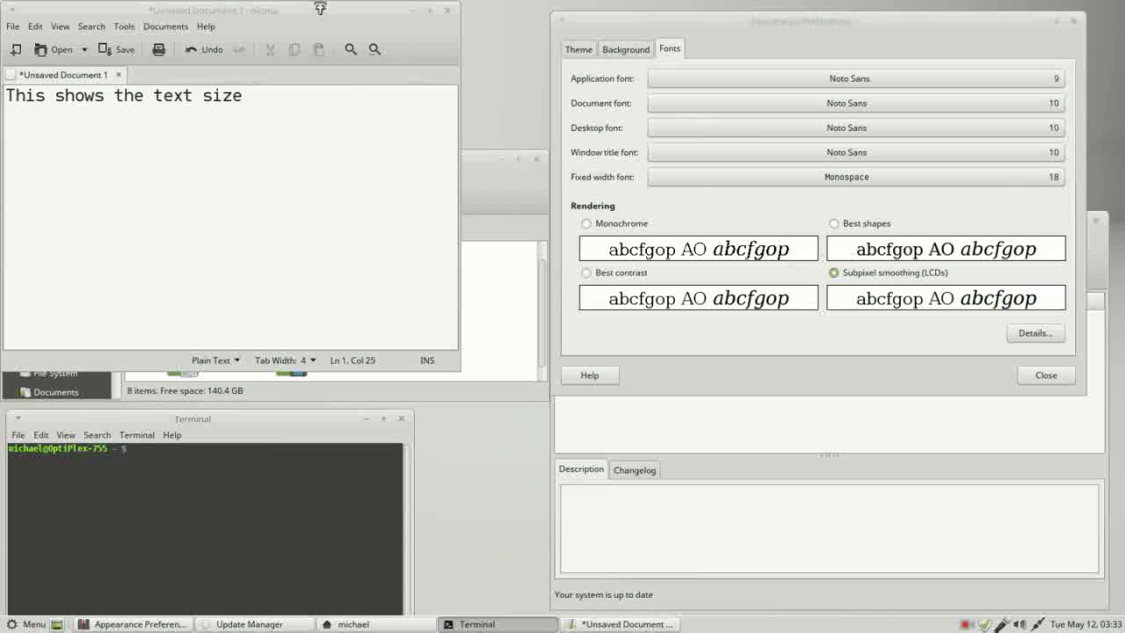
# Step: Close the text editor note without saving
pyautogui.click(328, 8)
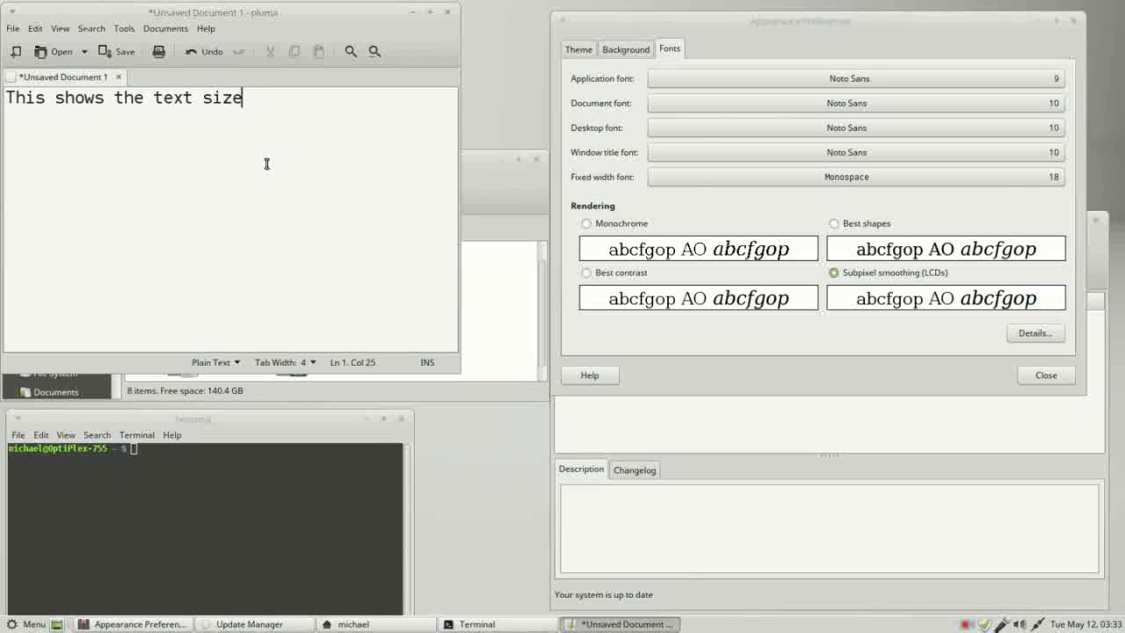
pyautogui.click(448, 14)
pyautogui.click(147, 266)
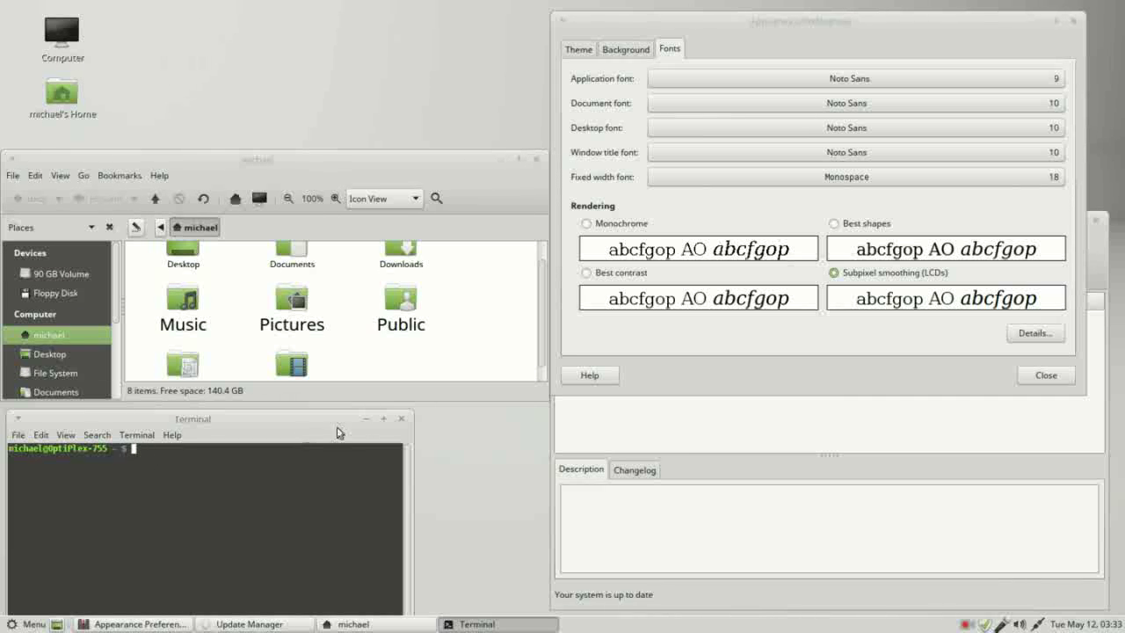
# Step: Replace the terminal with a new, smaller terminal window placed at the lower left
pyautogui.click(400, 418)
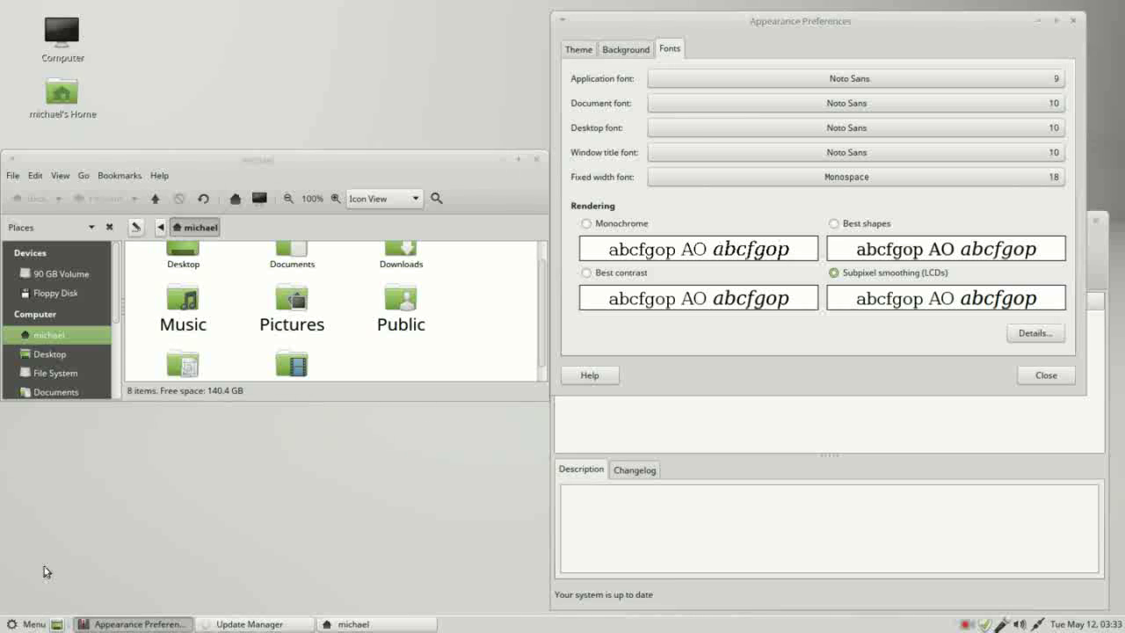
pyautogui.click(27, 624)
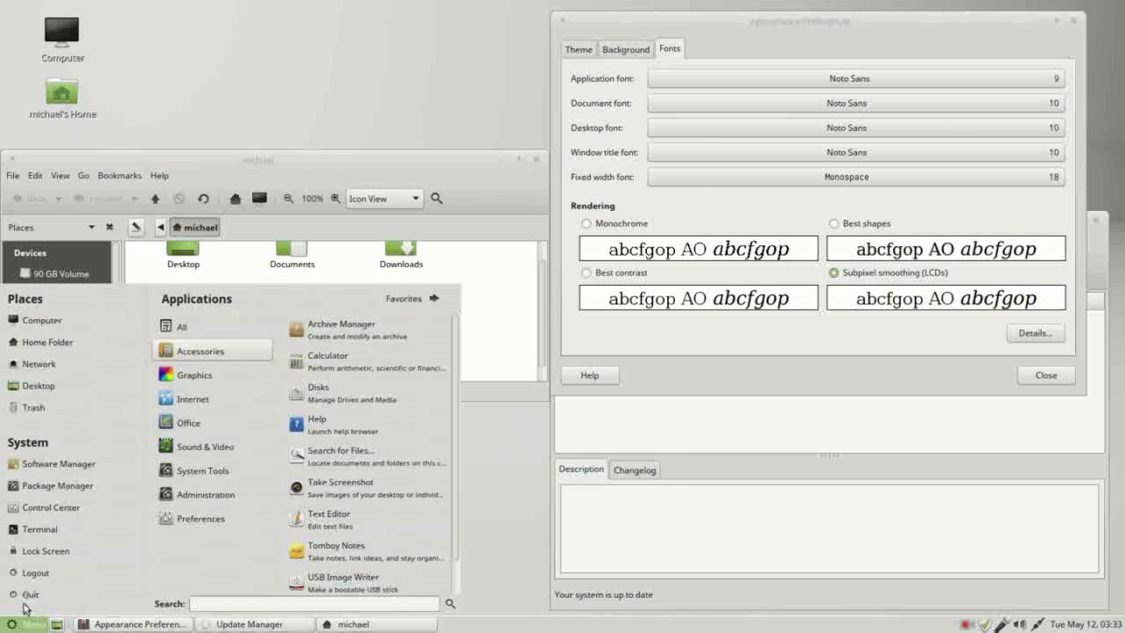
pyautogui.click(40, 529)
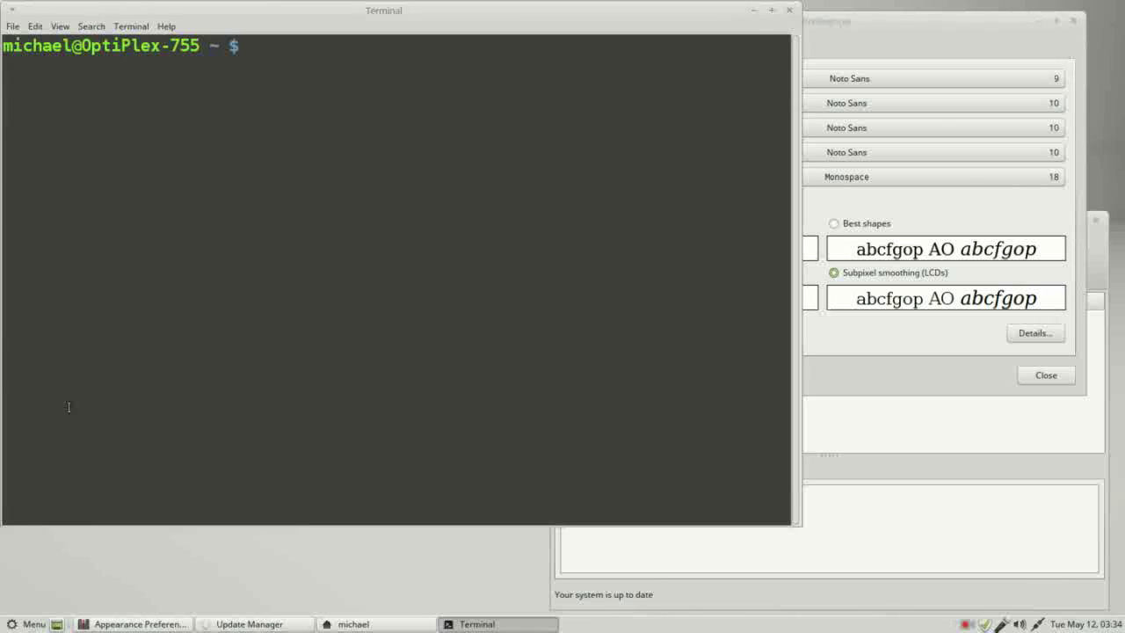
pyautogui.click(857, 31)
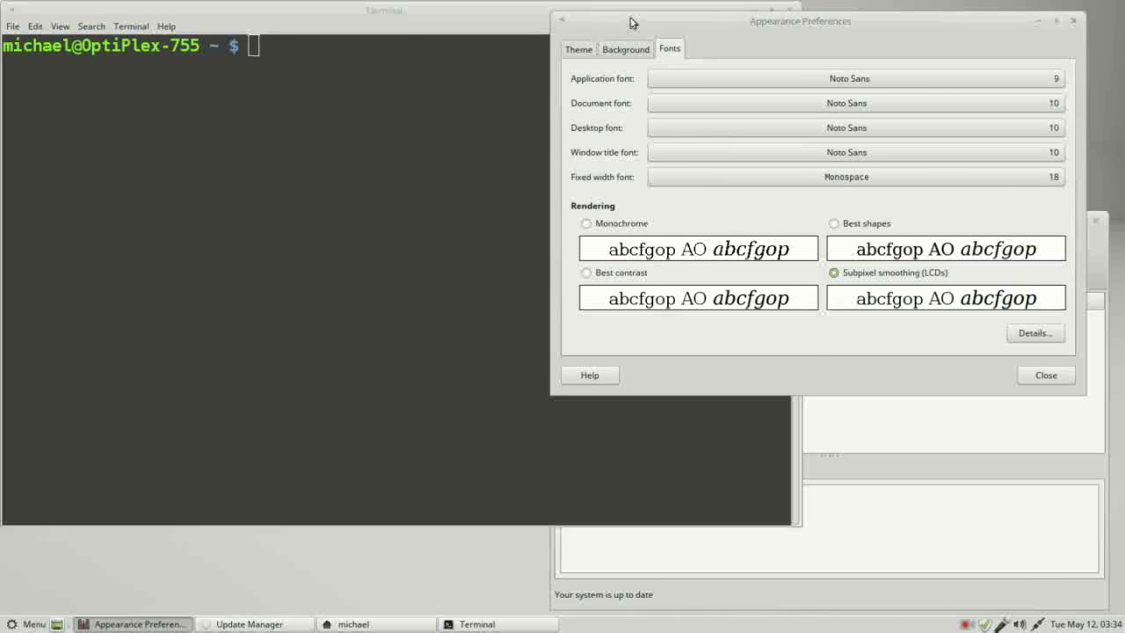
pyautogui.click(436, 24)
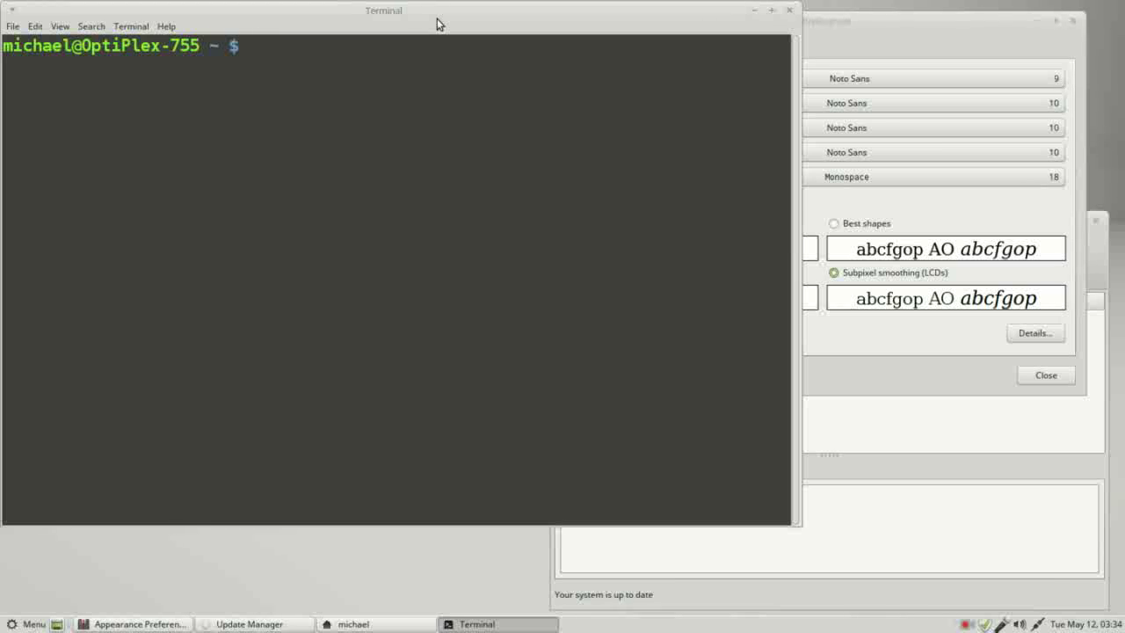
pyautogui.hotkey('ctrl', '-')
pyautogui.hotkey('ctrl', '-')
pyautogui.hotkey('ctrl', '-')
pyautogui.hotkey('ctrl', '-')
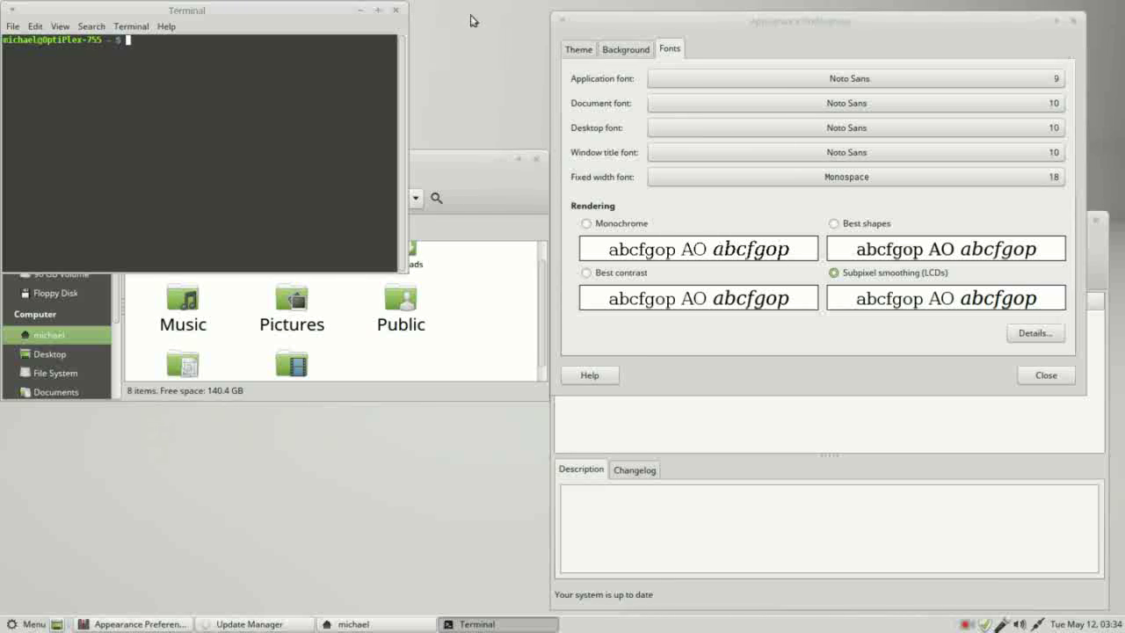
pyautogui.moveTo(332, 9); pyautogui.dragTo(361, 396)
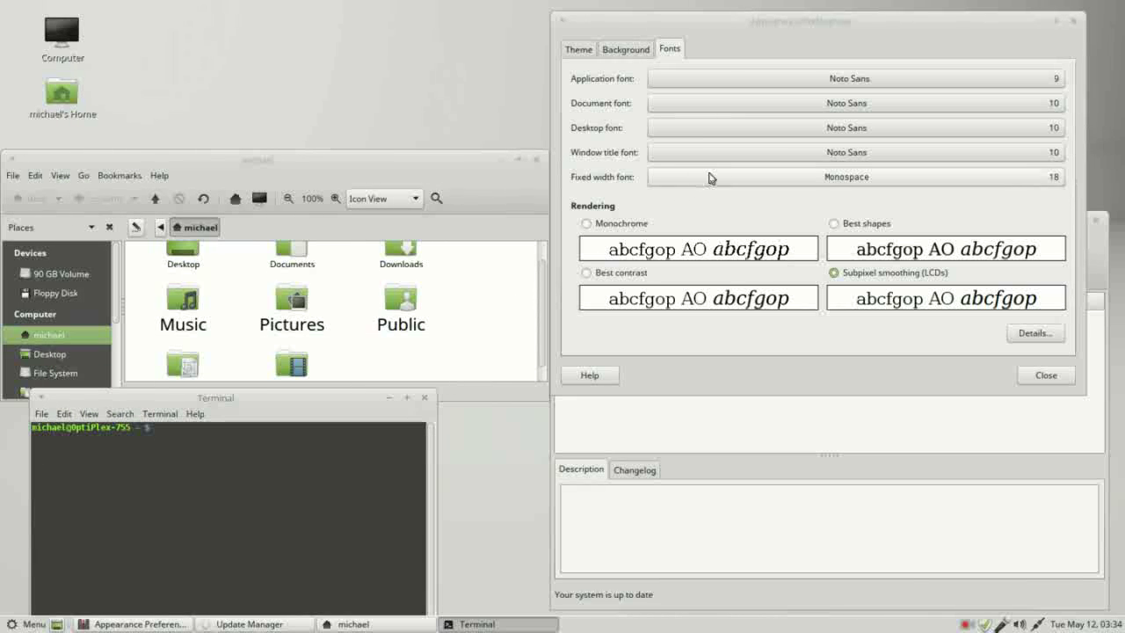
# Step: Set the fixed width font back to Monospace 10
pyautogui.click(836, 181)
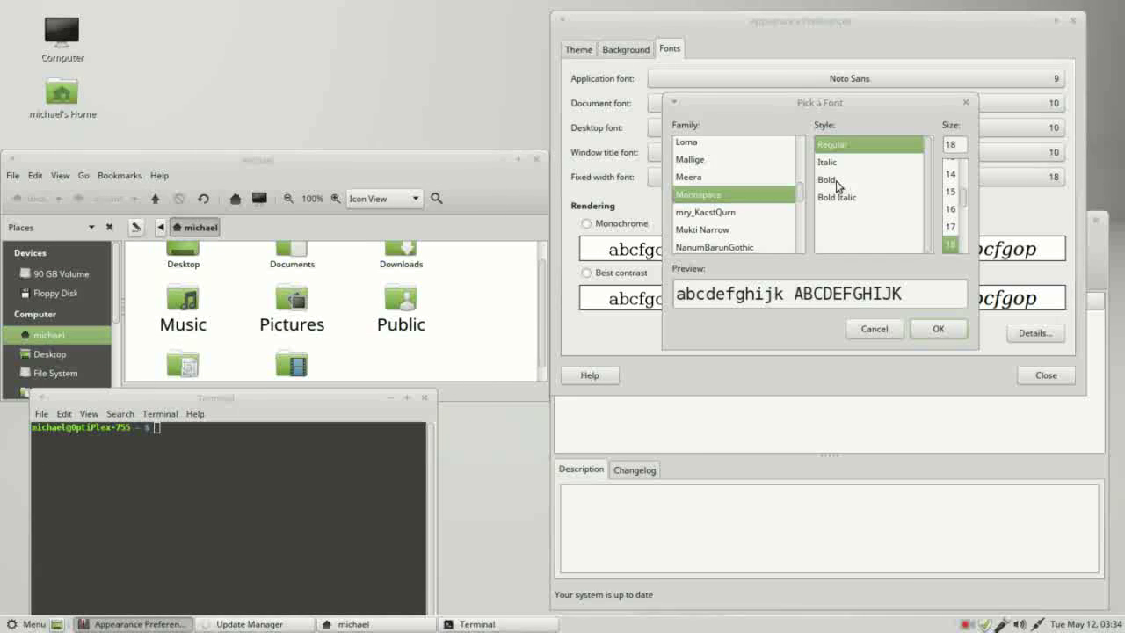
pyautogui.doubleClick(953, 144)
pyautogui.write('10')
pyautogui.click(937, 328)
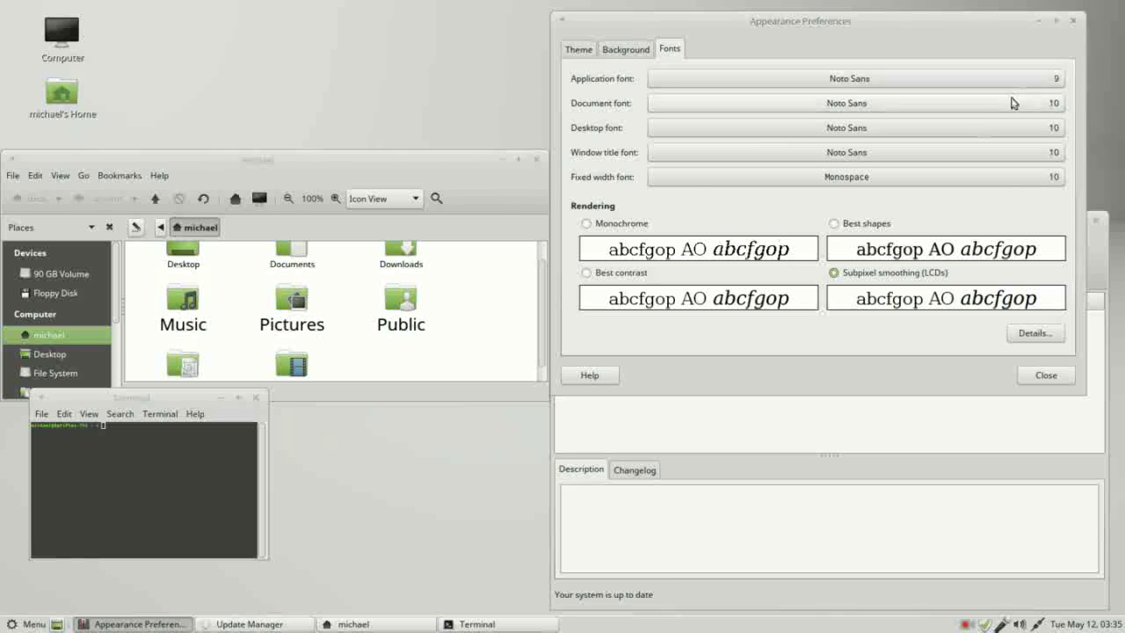
# Step: Launch LibreOffice Writer, then close its empty document without saving
pyautogui.click(31, 624)
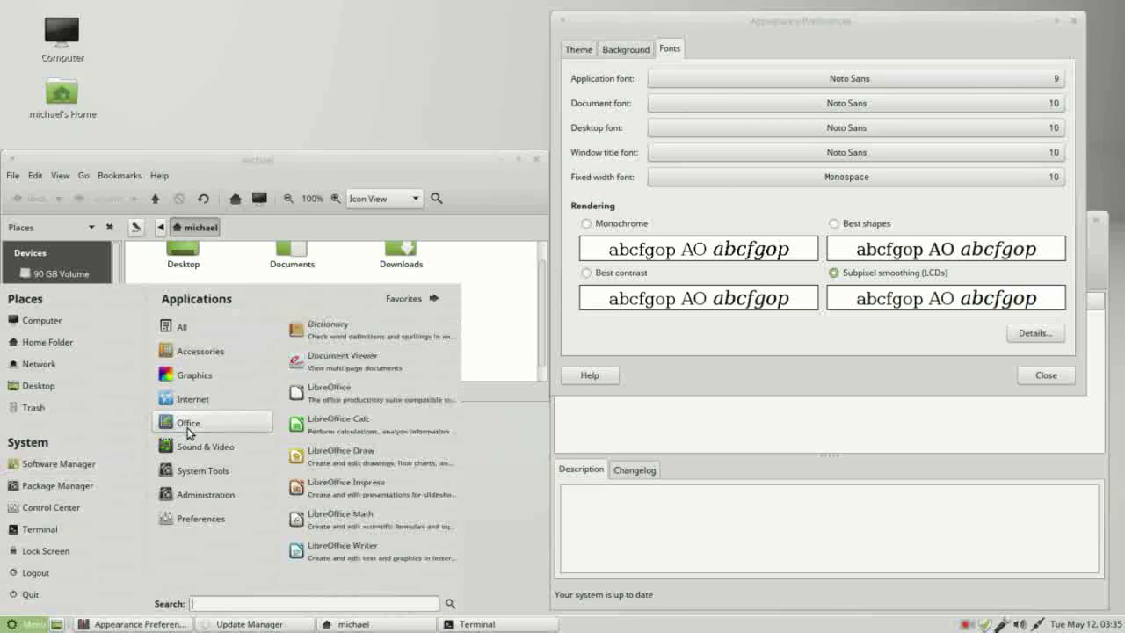
pyautogui.moveTo(189, 423)
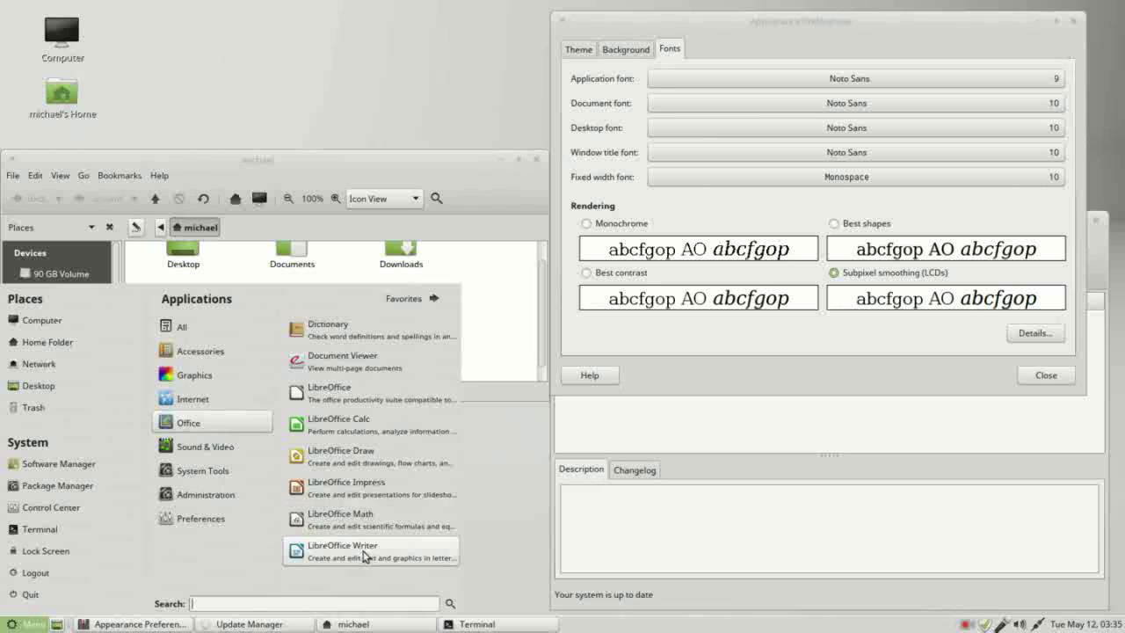
pyautogui.click(364, 552)
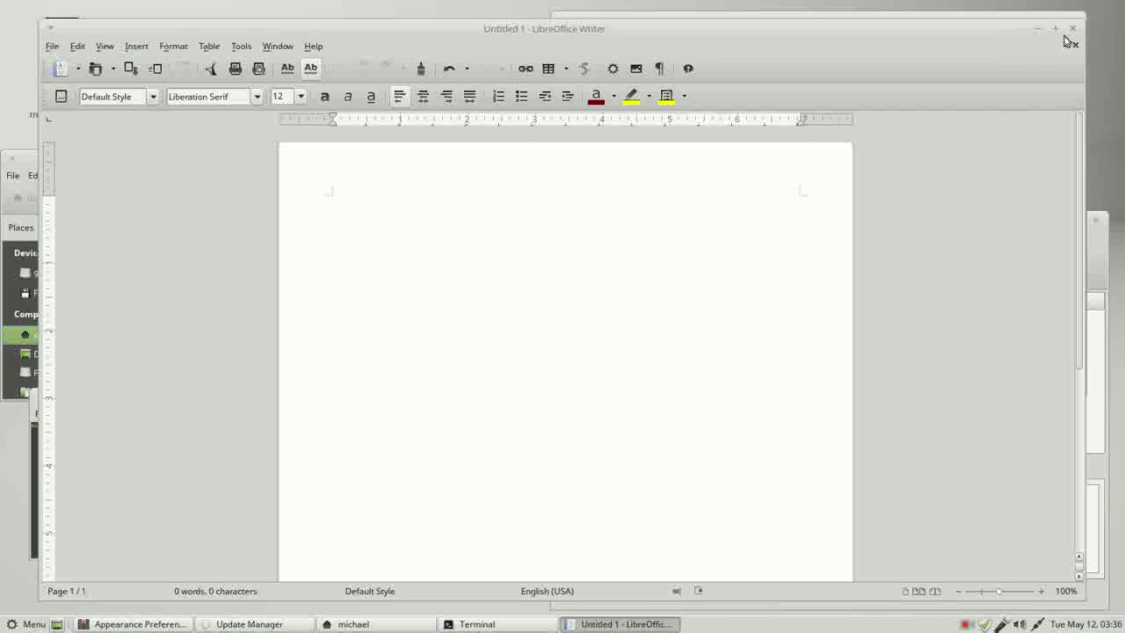
pyautogui.click(1075, 31)
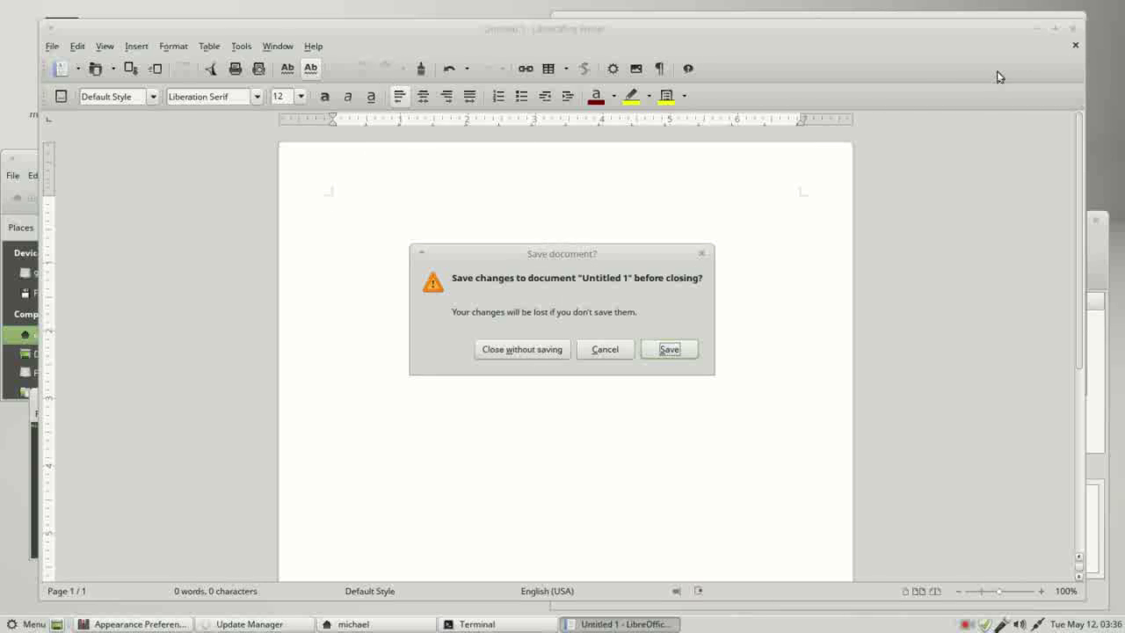
pyautogui.click(559, 350)
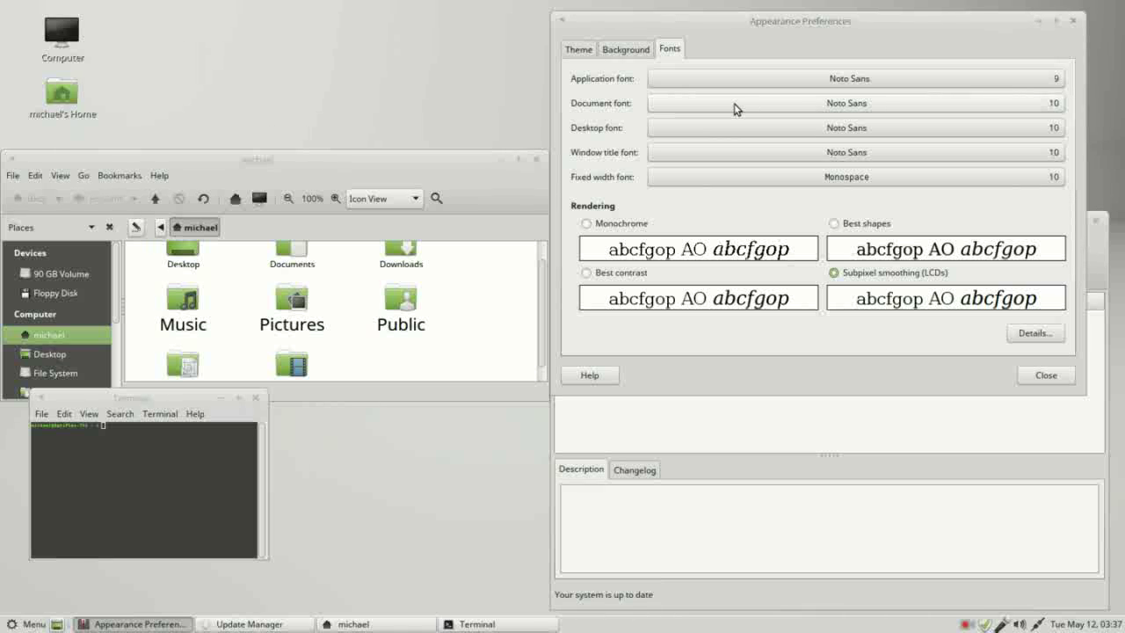
# Step: Close Caja and Terminal, authenticate into Software Manager, search for fonts, then close it
pyautogui.click(536, 160)
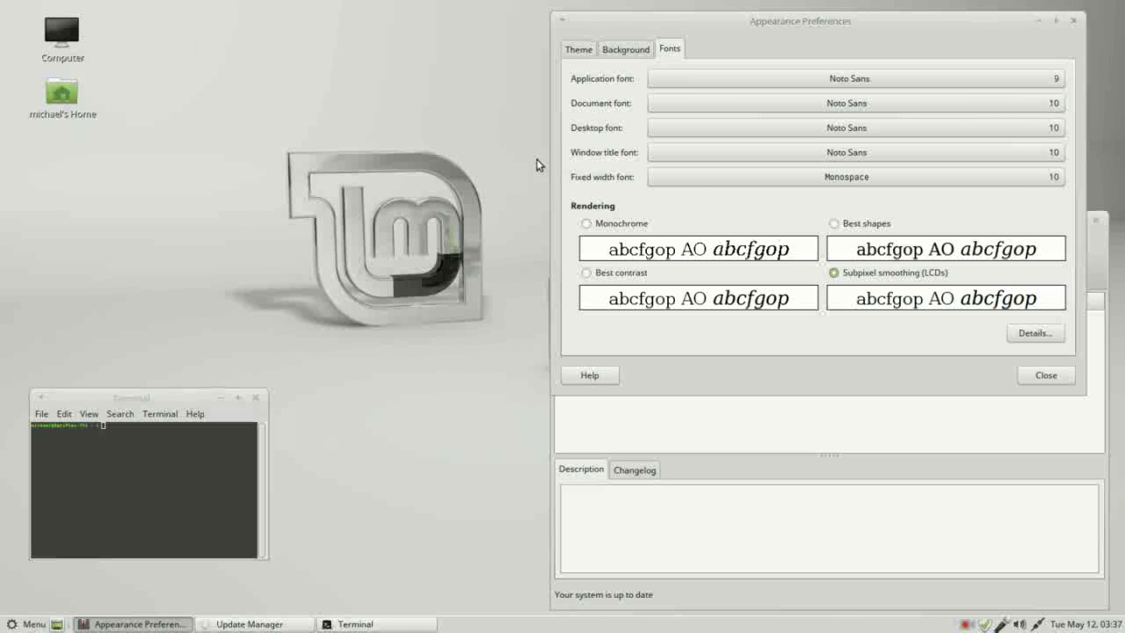
pyautogui.click(254, 398)
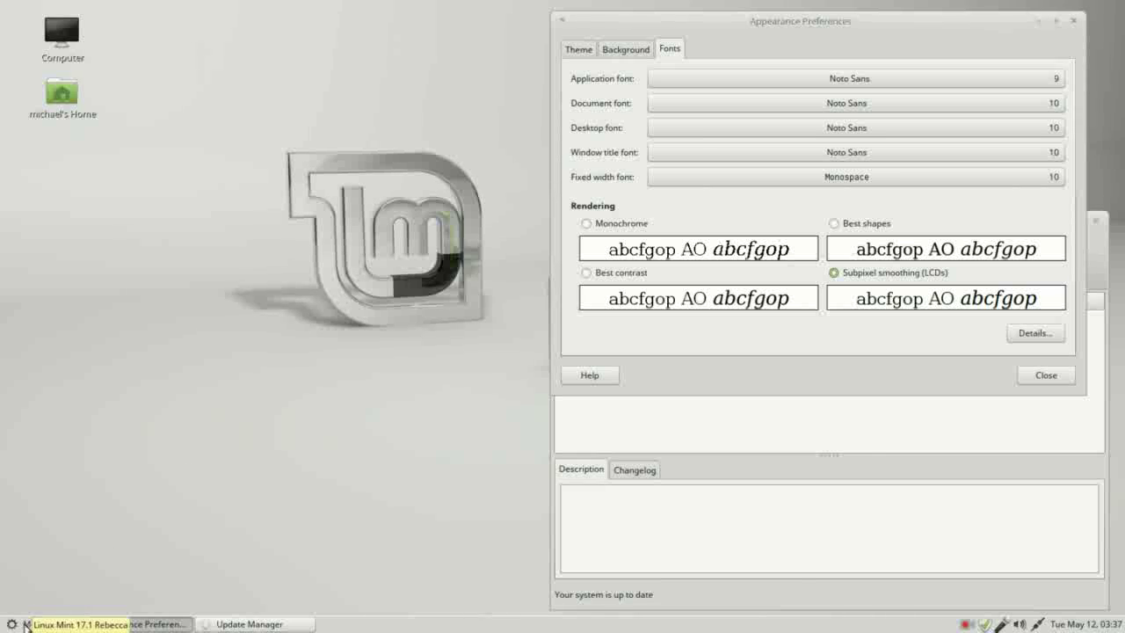
pyautogui.click(25, 625)
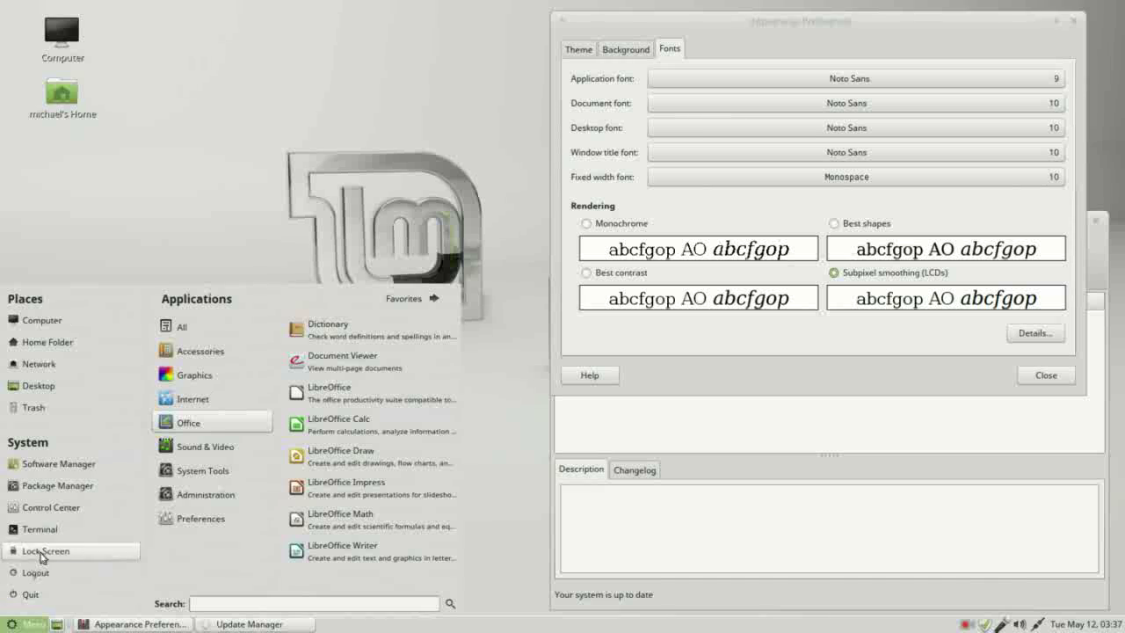
pyautogui.click(53, 464)
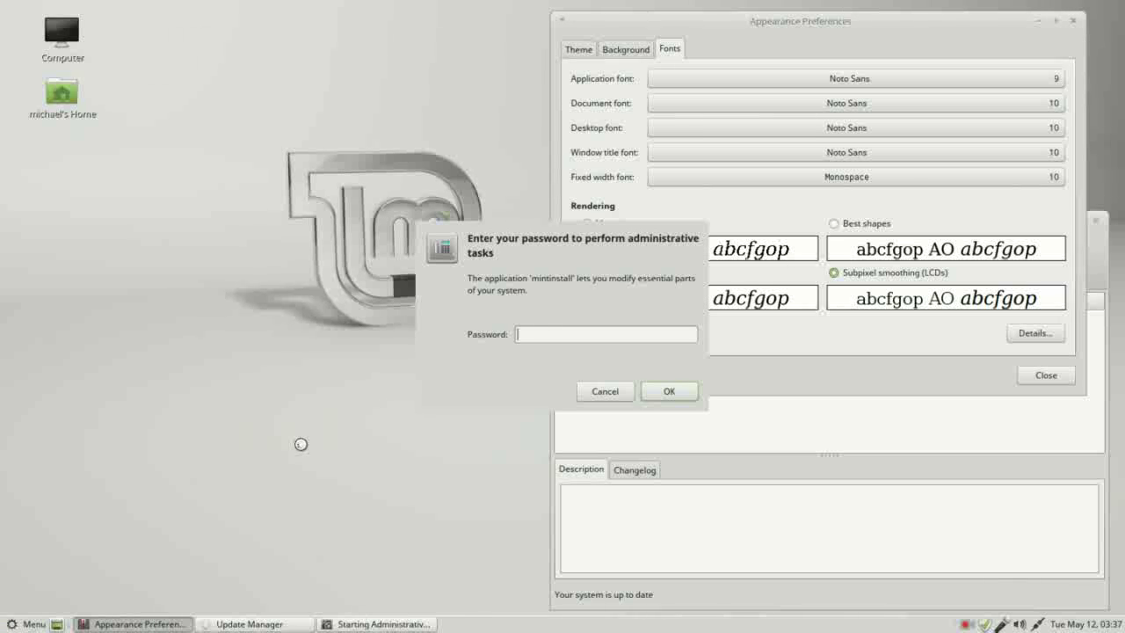
pyautogui.write('•••••')
pyautogui.press('Return')
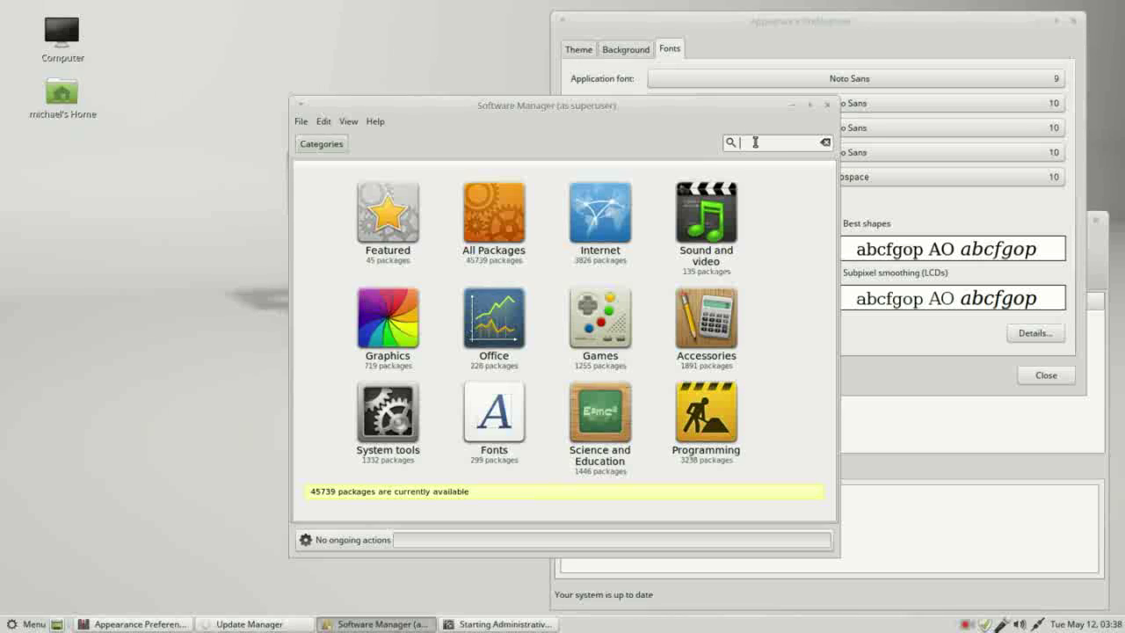
pyautogui.write('ts')
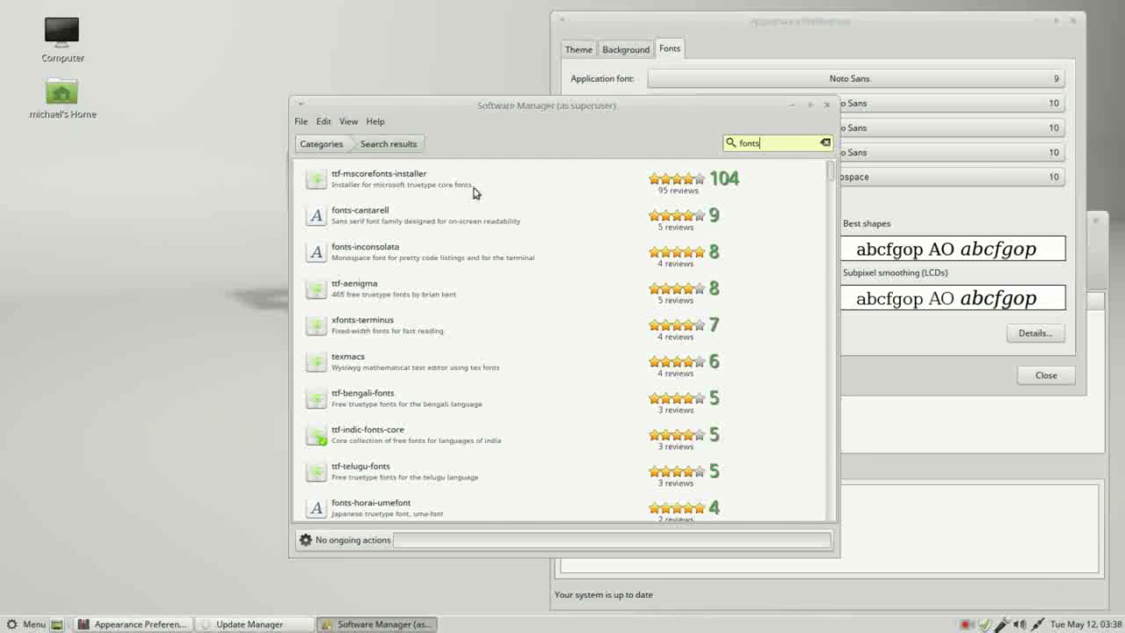
pyautogui.click(823, 105)
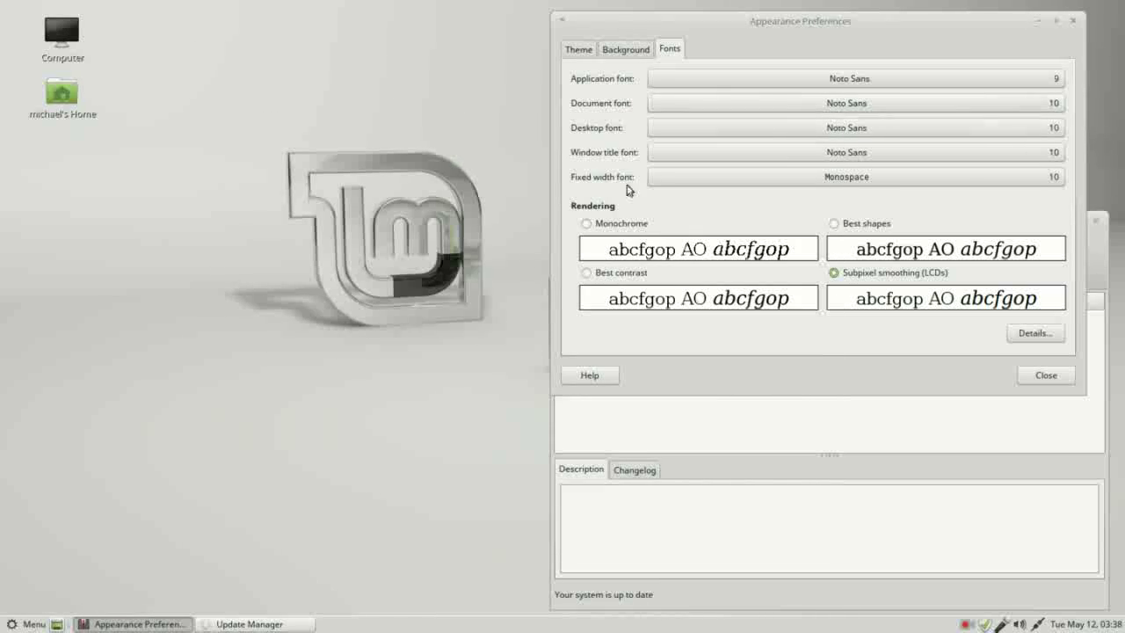
# Step: Launch the web browser from the Favorites menu
pyautogui.click(39, 622)
pyautogui.click(435, 299)
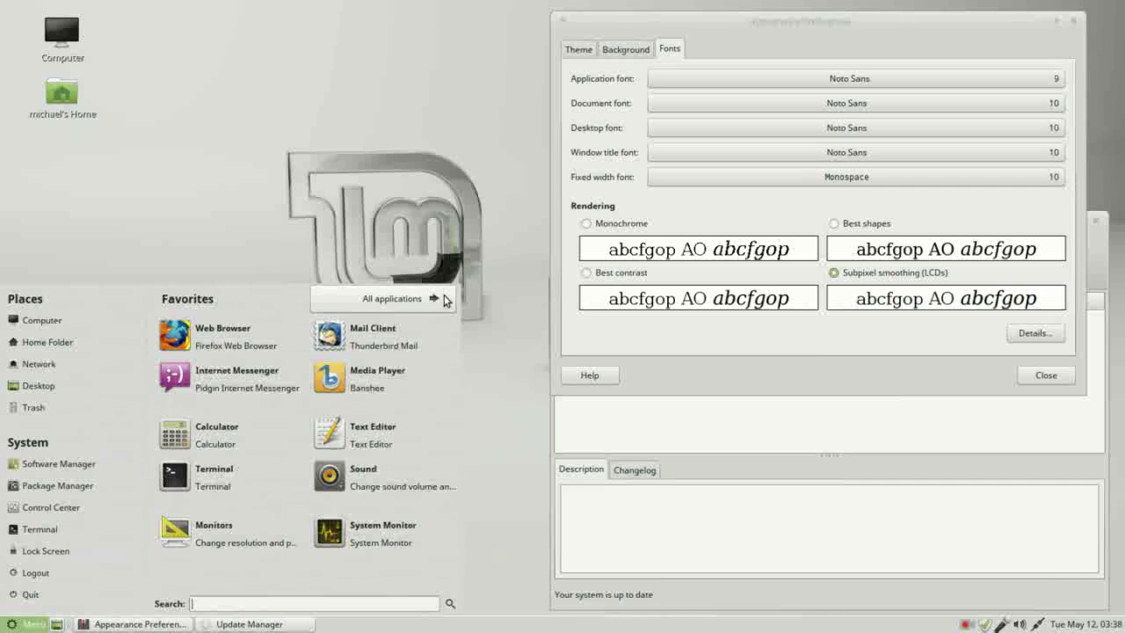
pyautogui.click(258, 337)
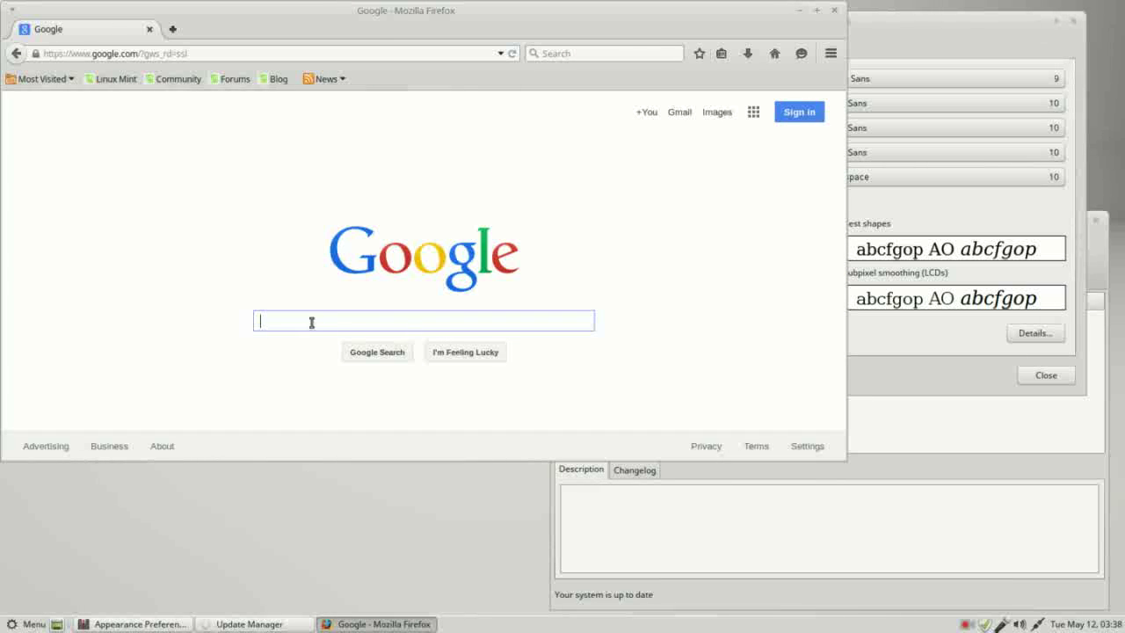
# Step: Search Google for 'free fonts' and open the 1001 Free Fonts result's category list
pyautogui.write('free ')
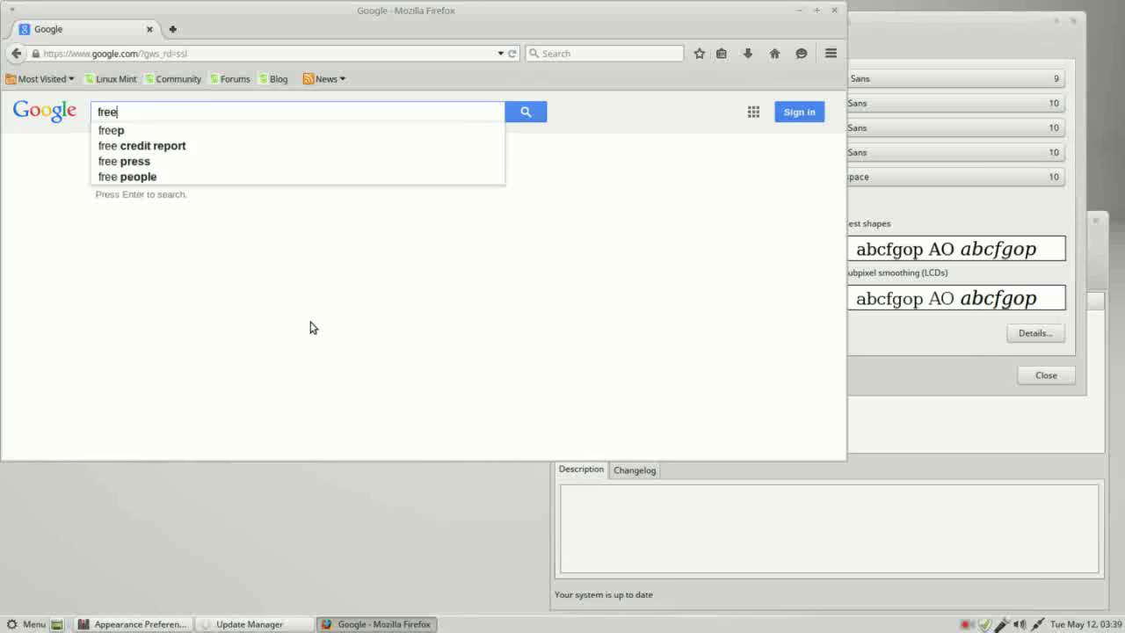
pyautogui.write('fonts')
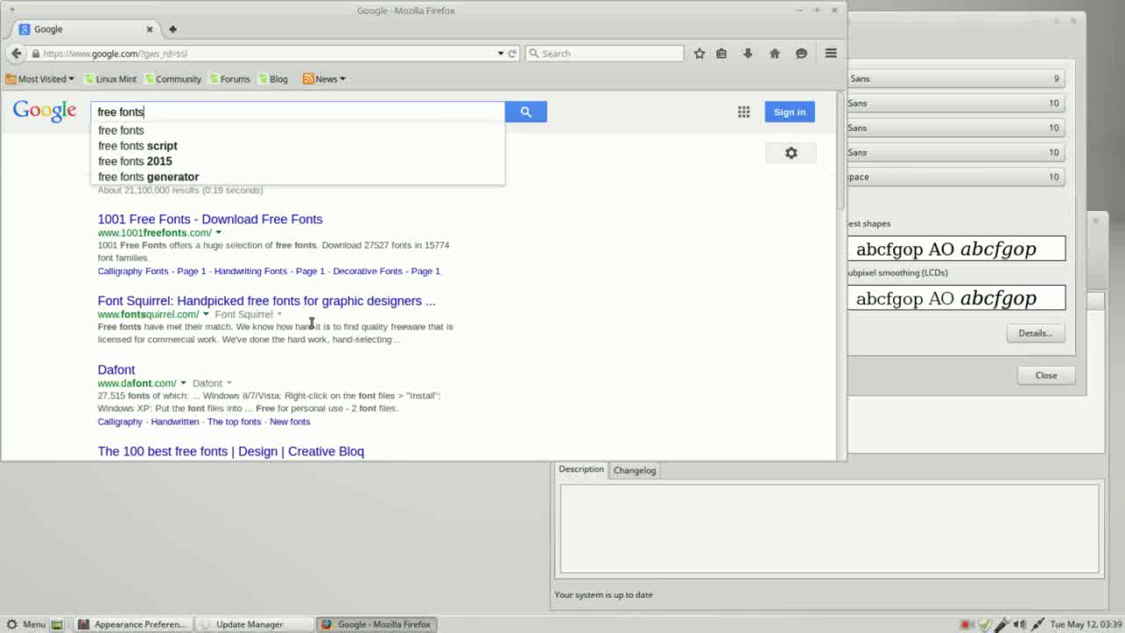
pyautogui.click(187, 223)
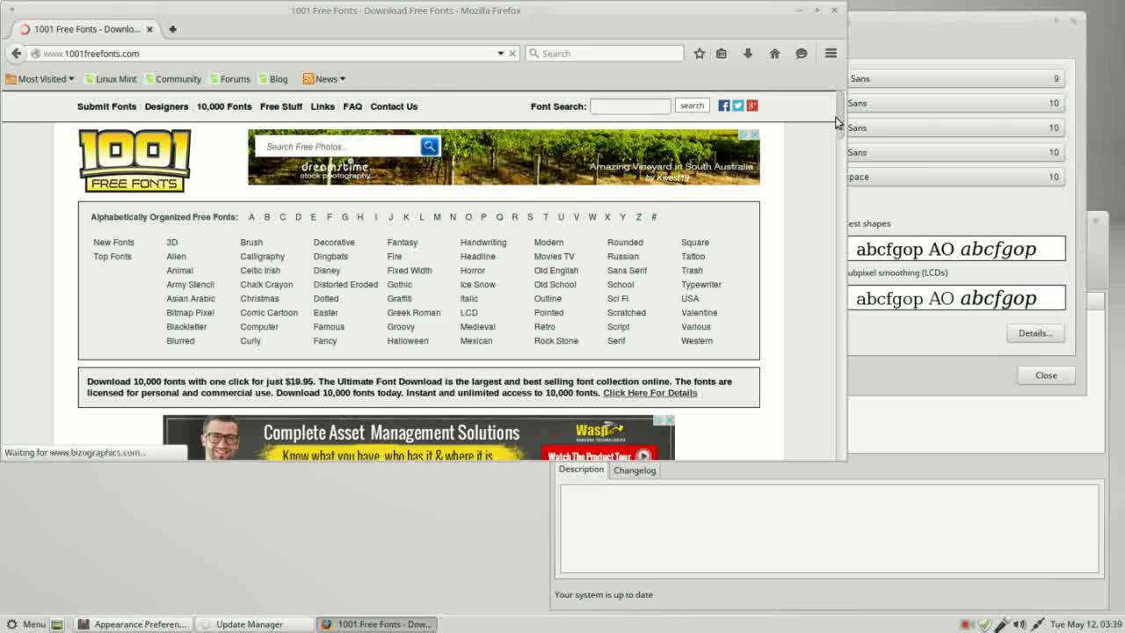
pyautogui.moveTo(840, 114)
pyautogui.mouseDown()
pyautogui.moveTo(842, 193)
pyautogui.moveTo(819, 276)
pyautogui.moveTo(815, 120)
pyautogui.mouseUp()
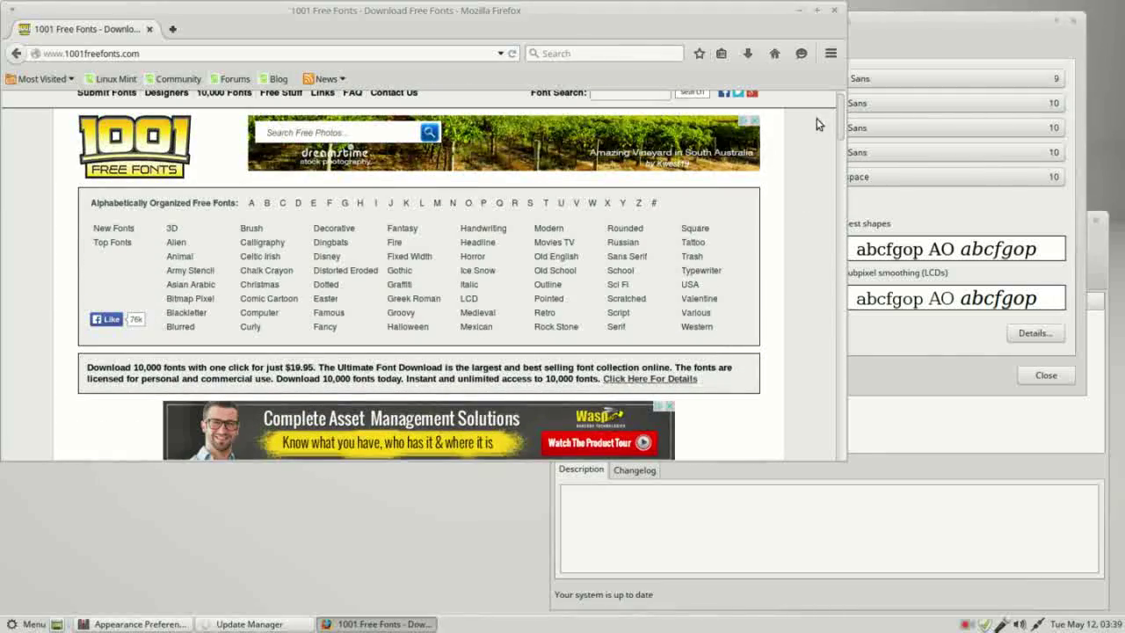
# Step: Open the Army Stencil category and scroll through its previews down to Armalite Rifle
pyautogui.click(205, 279)
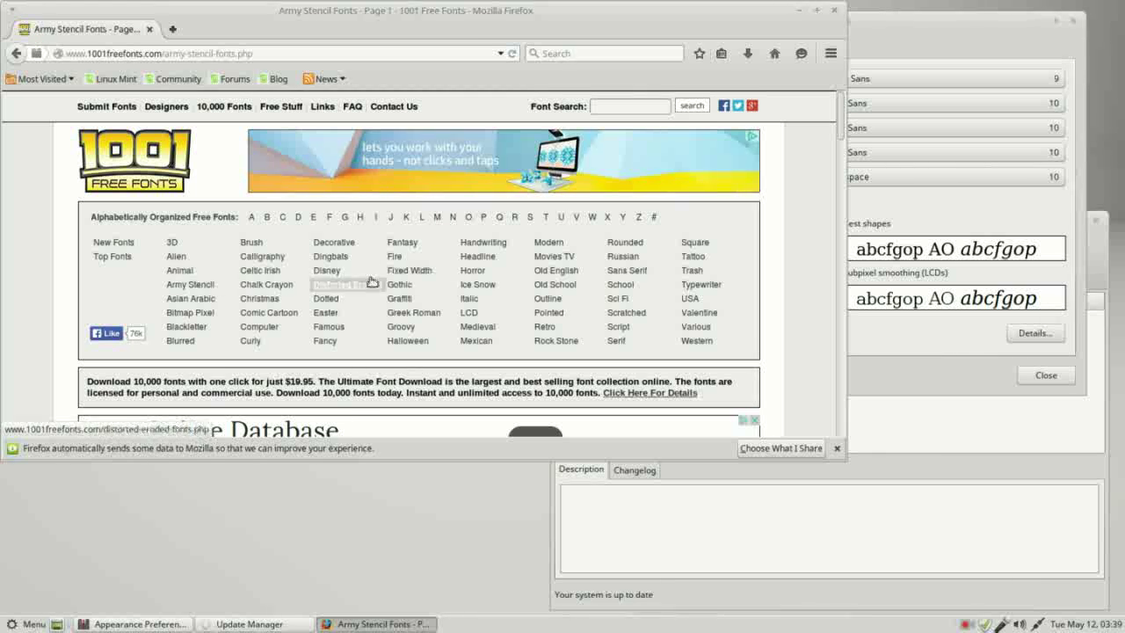
pyautogui.moveTo(841, 123); pyautogui.dragTo(851, 193)
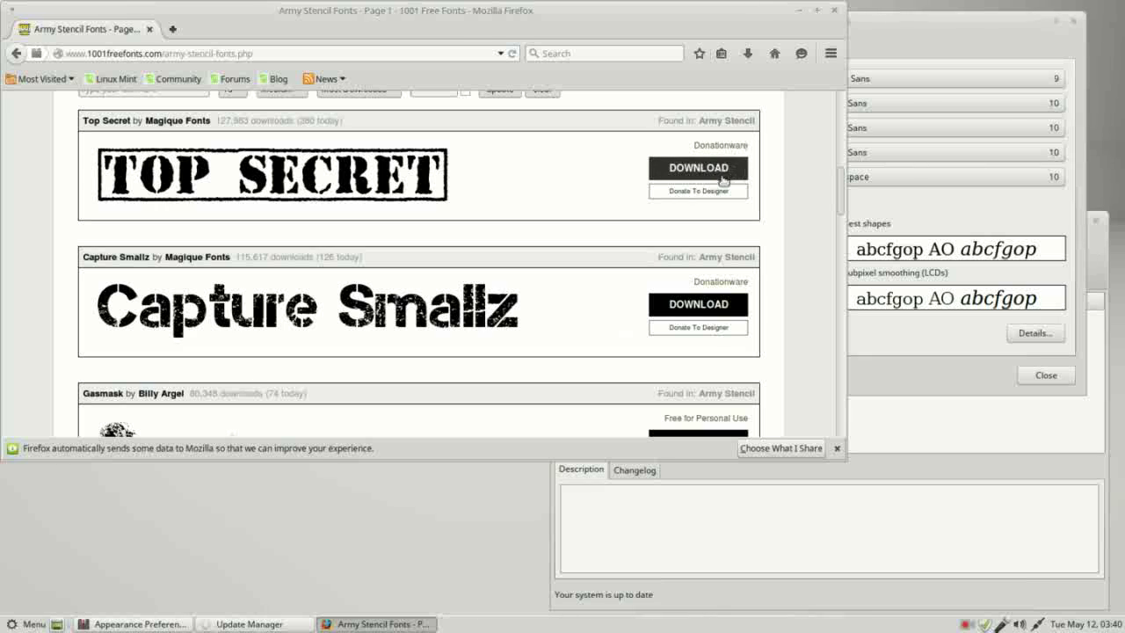
pyautogui.moveTo(839, 197); pyautogui.dragTo(841, 308)
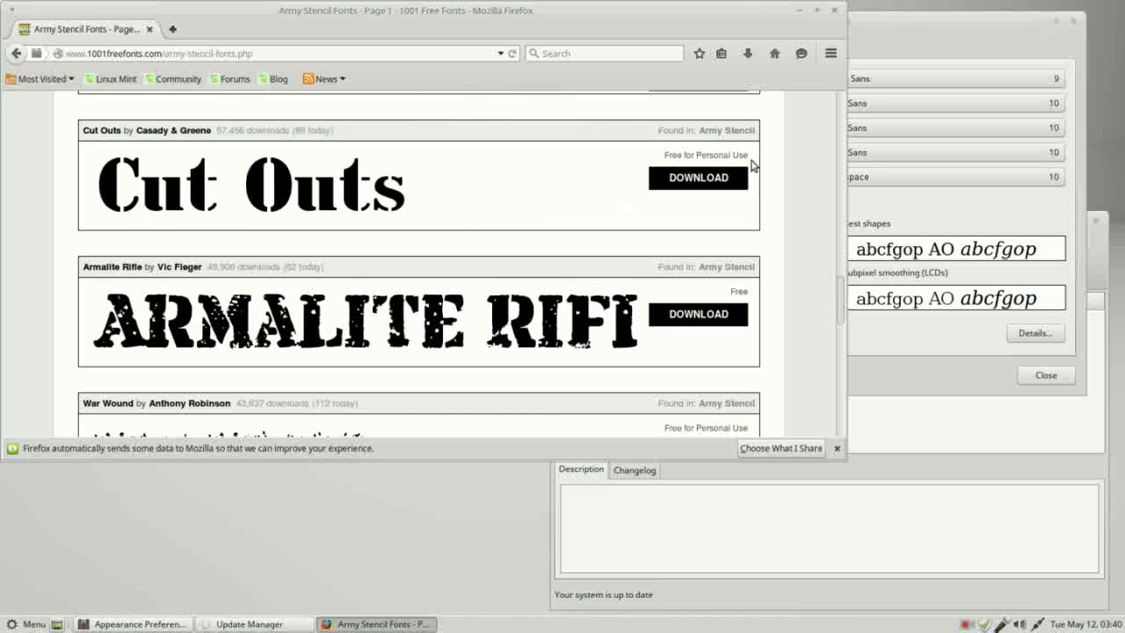
# Step: Save armalite_rifle.zip and boston_traffic.zip to disk via their DOWNLOAD buttons
pyautogui.click(687, 324)
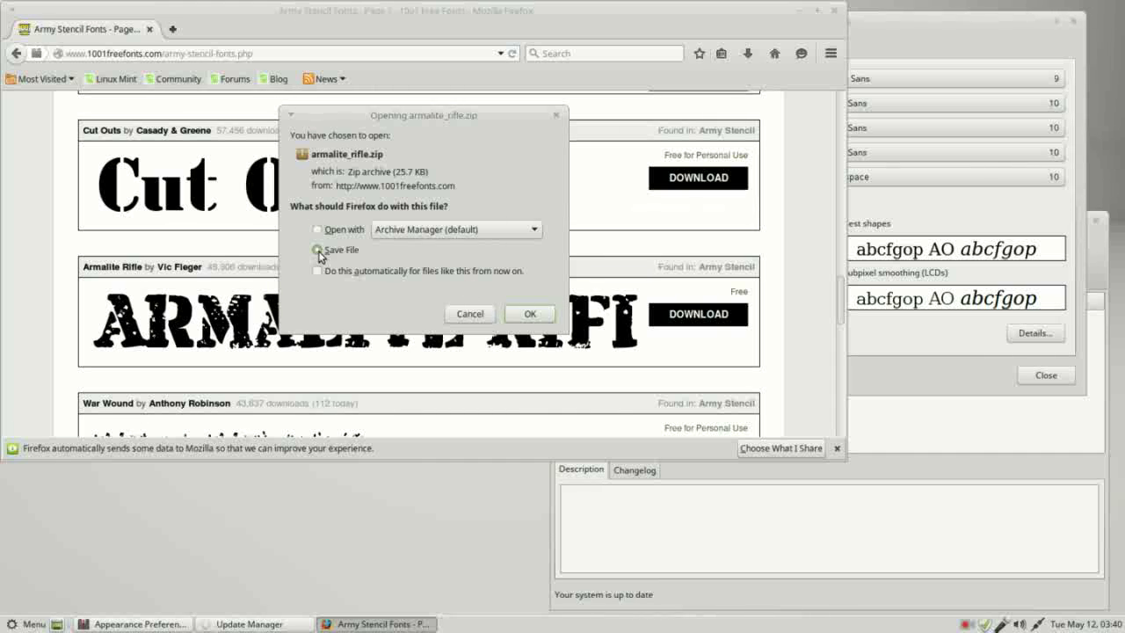
pyautogui.click(530, 314)
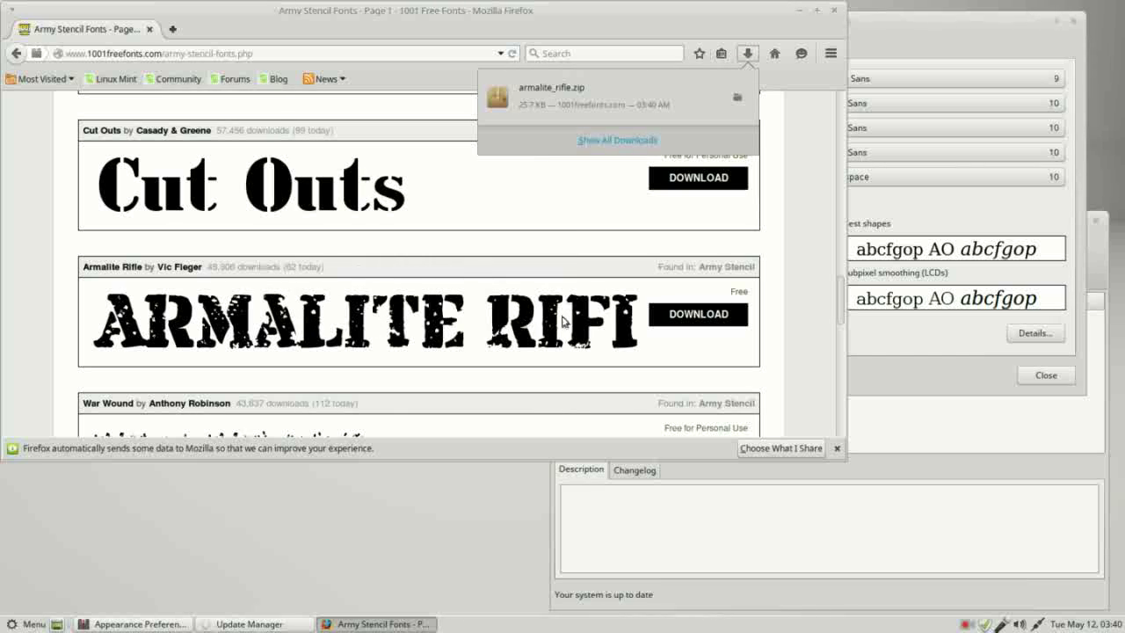
pyautogui.moveTo(843, 309); pyautogui.dragTo(842, 373)
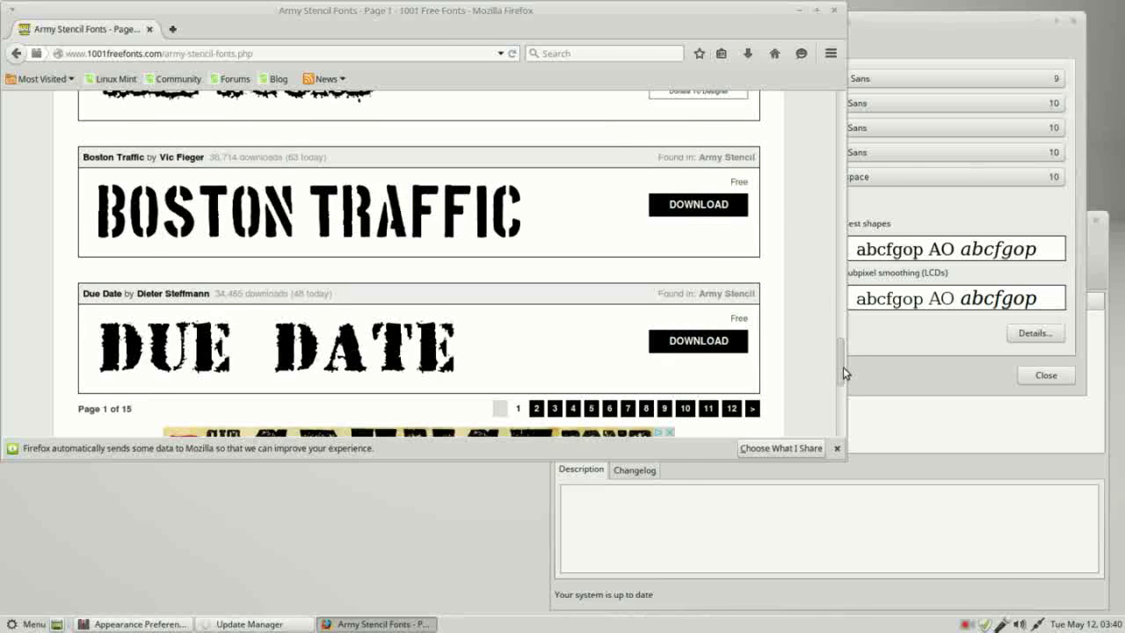
pyautogui.moveTo(843, 374); pyautogui.dragTo(842, 382)
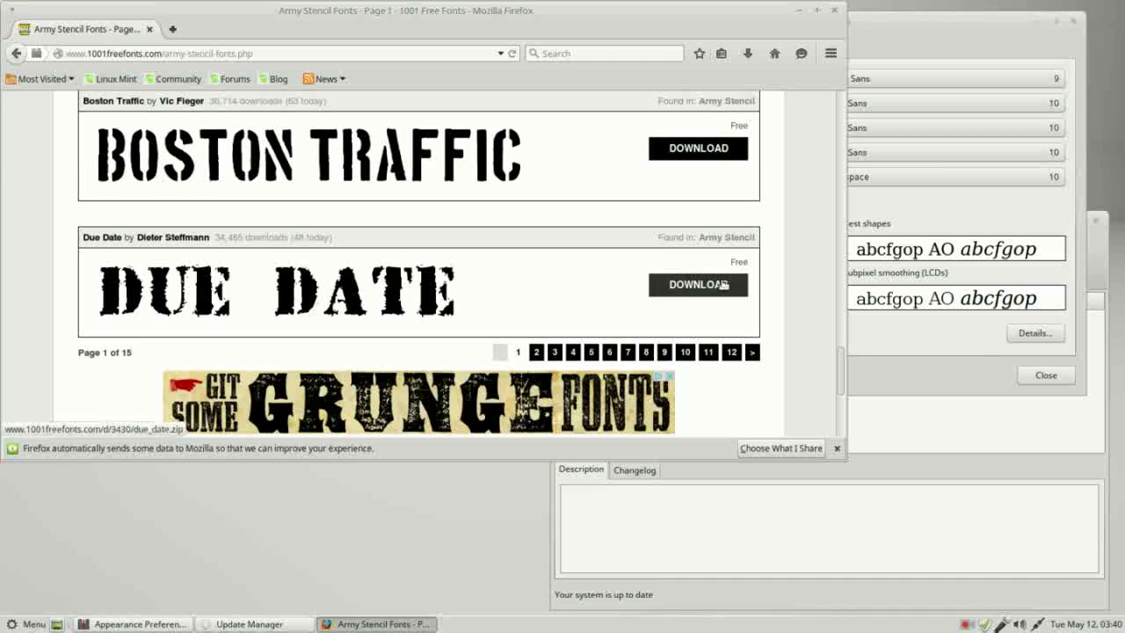
pyautogui.click(694, 150)
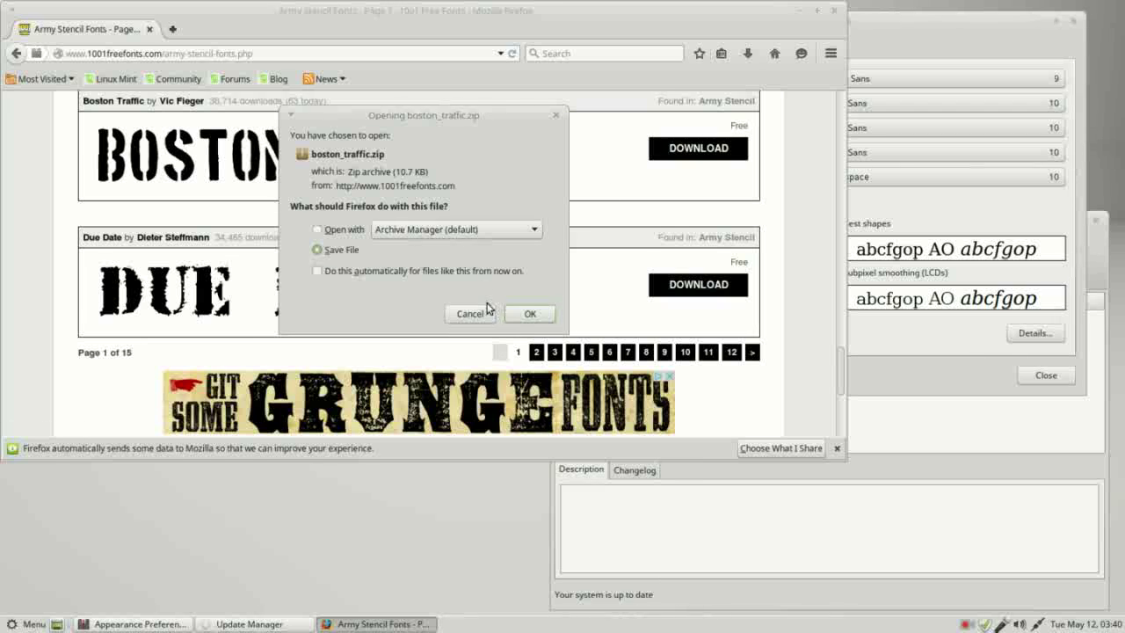
pyautogui.click(518, 315)
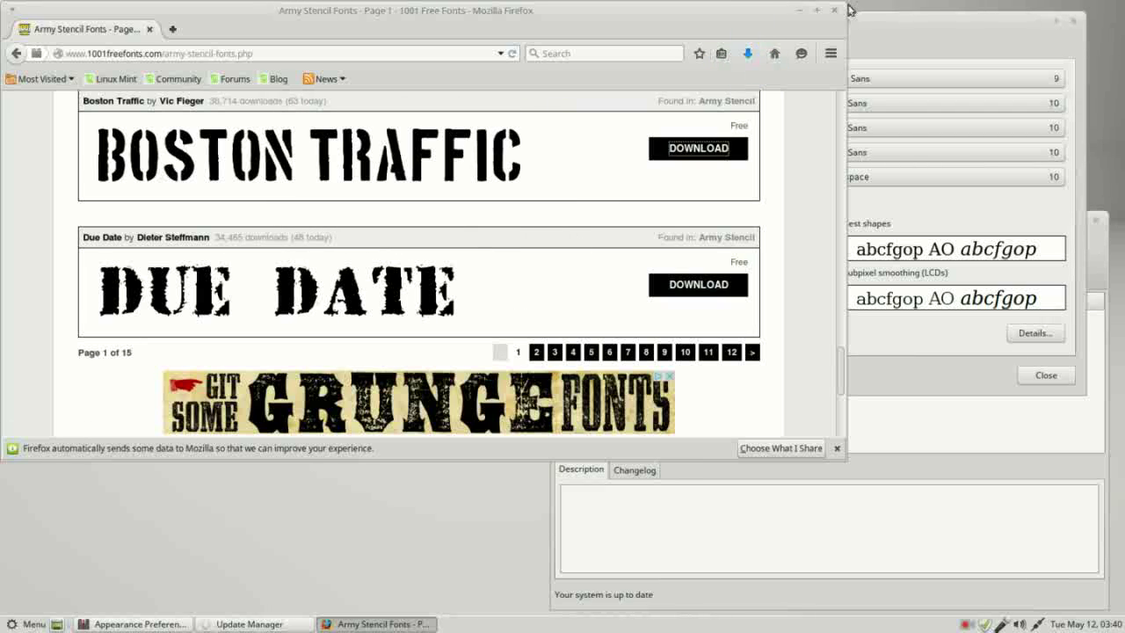
# Step: Close Firefox and open the Downloads folder in Caja
pyautogui.click(835, 11)
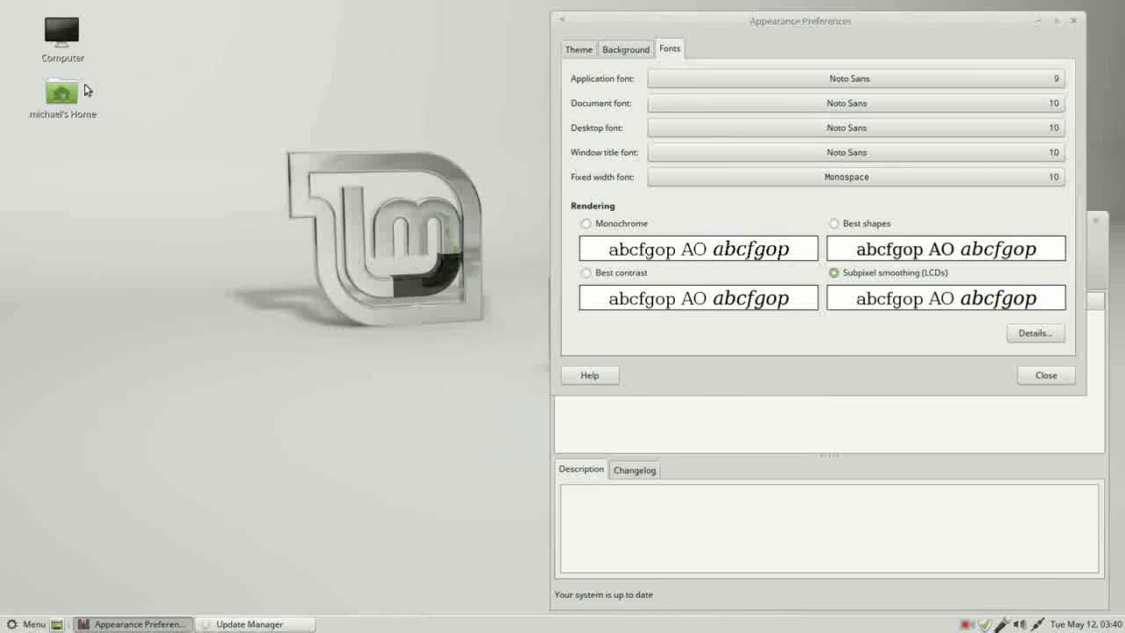
pyautogui.doubleClick(76, 91)
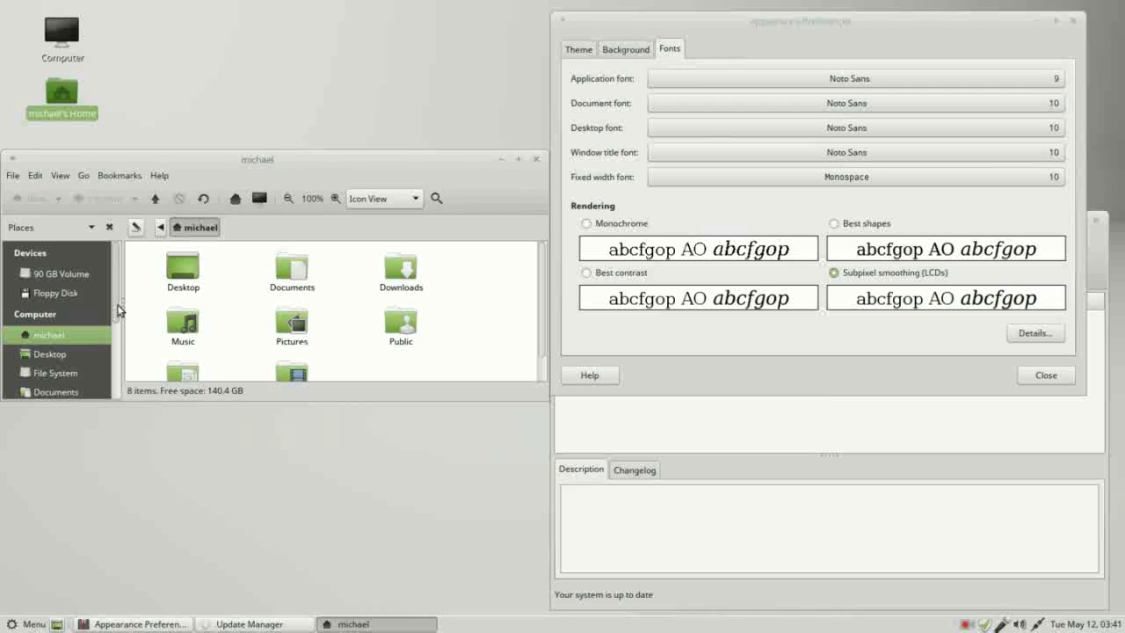
pyautogui.scroll(-2, 95, 341)
pyautogui.click(66, 365)
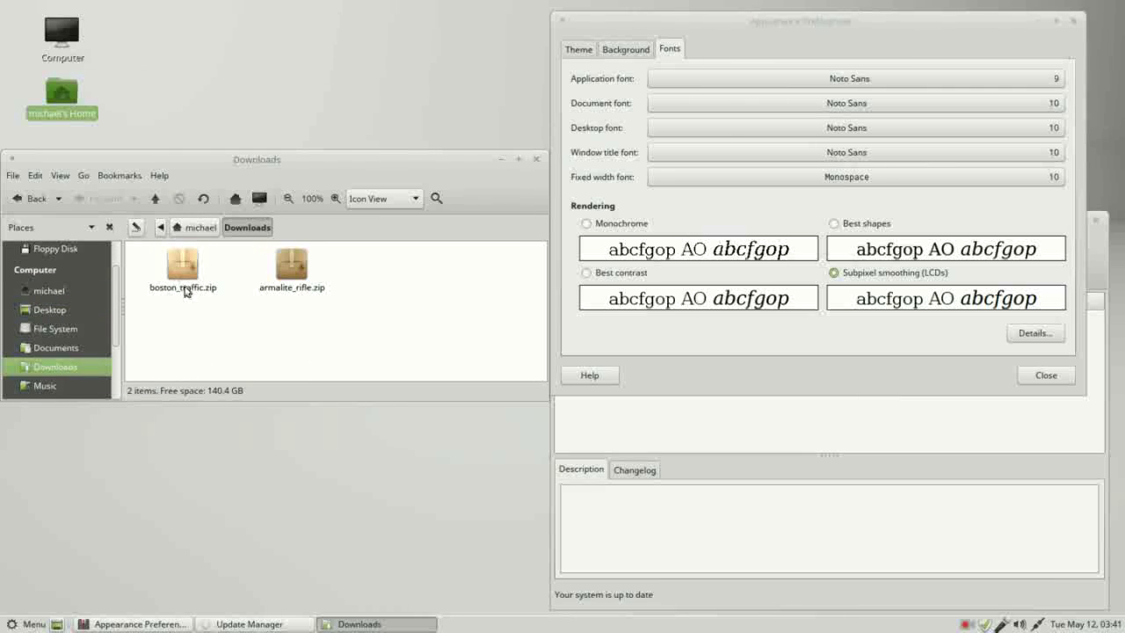
# Step: Extract boston_traffic.zip and armalite_rifle.zip here, then move the window lower
pyautogui.rightClick(188, 276)
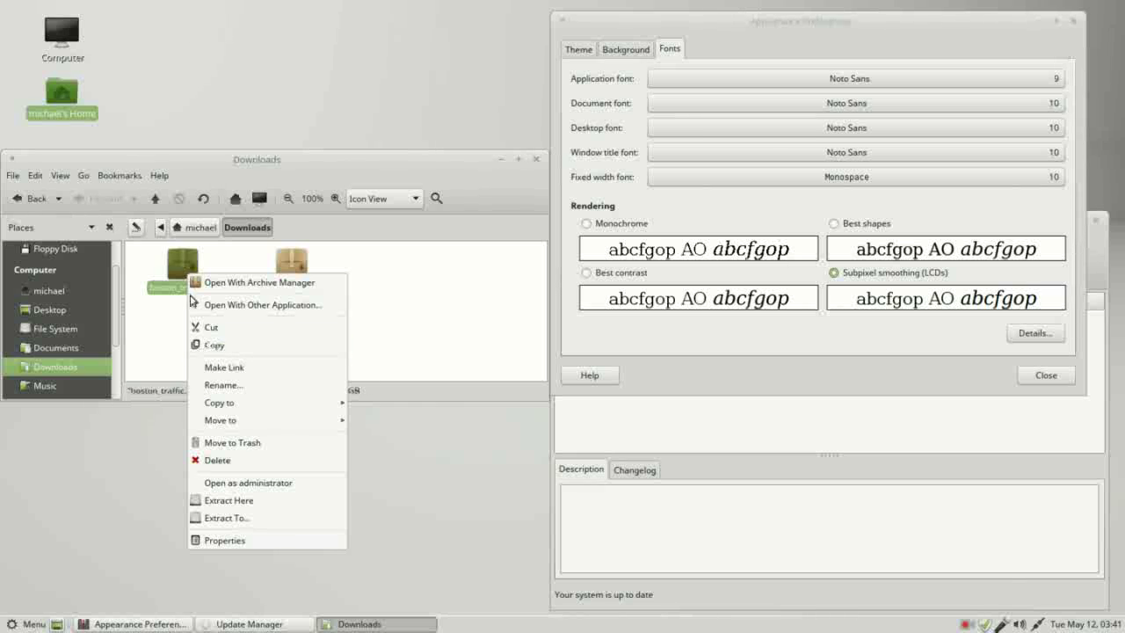
pyautogui.click(226, 503)
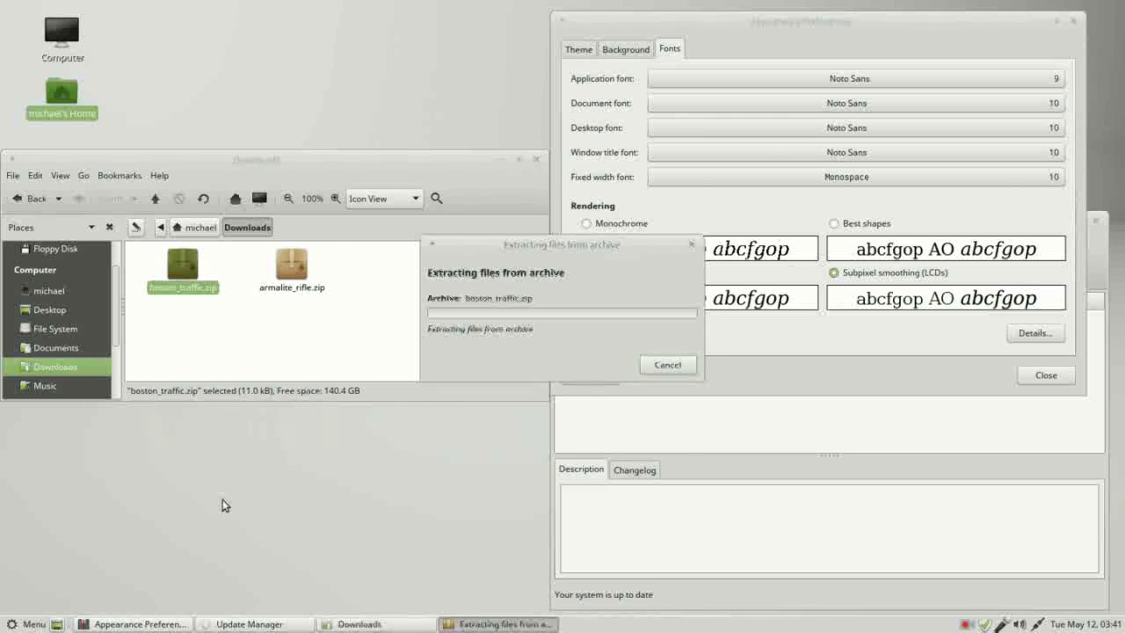
pyautogui.rightClick(290, 277)
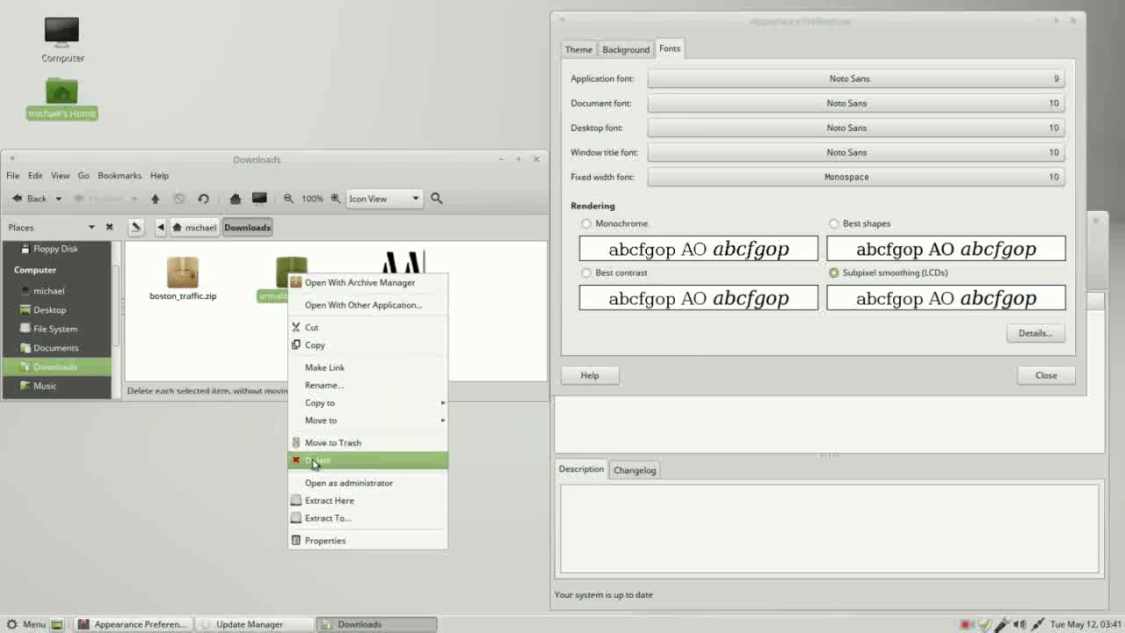
pyautogui.click(326, 502)
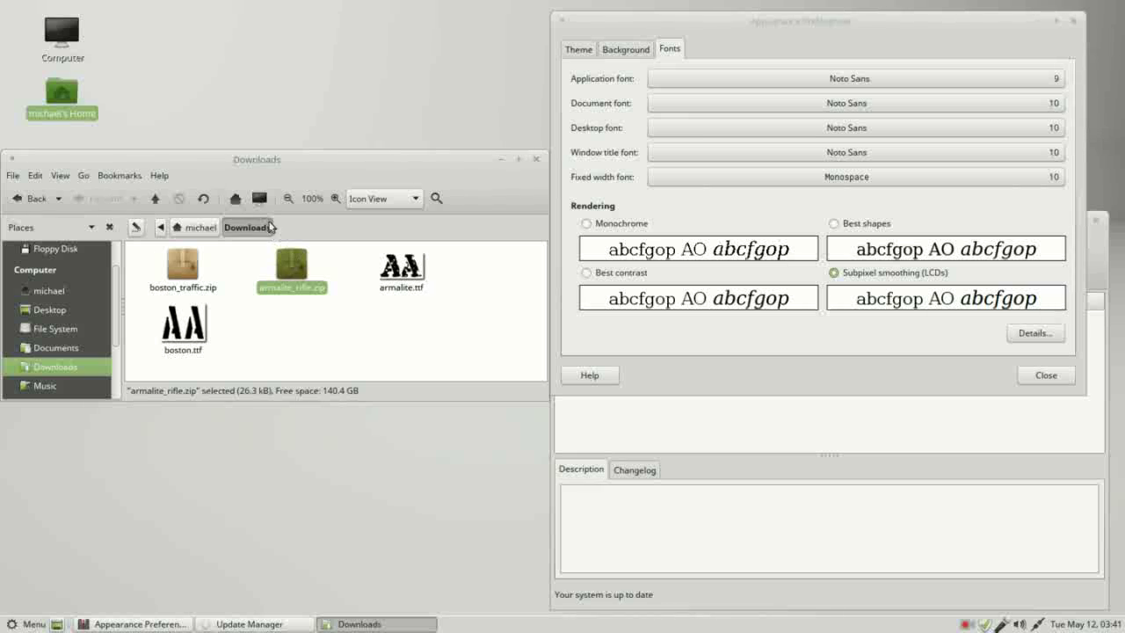
pyautogui.moveTo(253, 161); pyautogui.dragTo(275, 375)
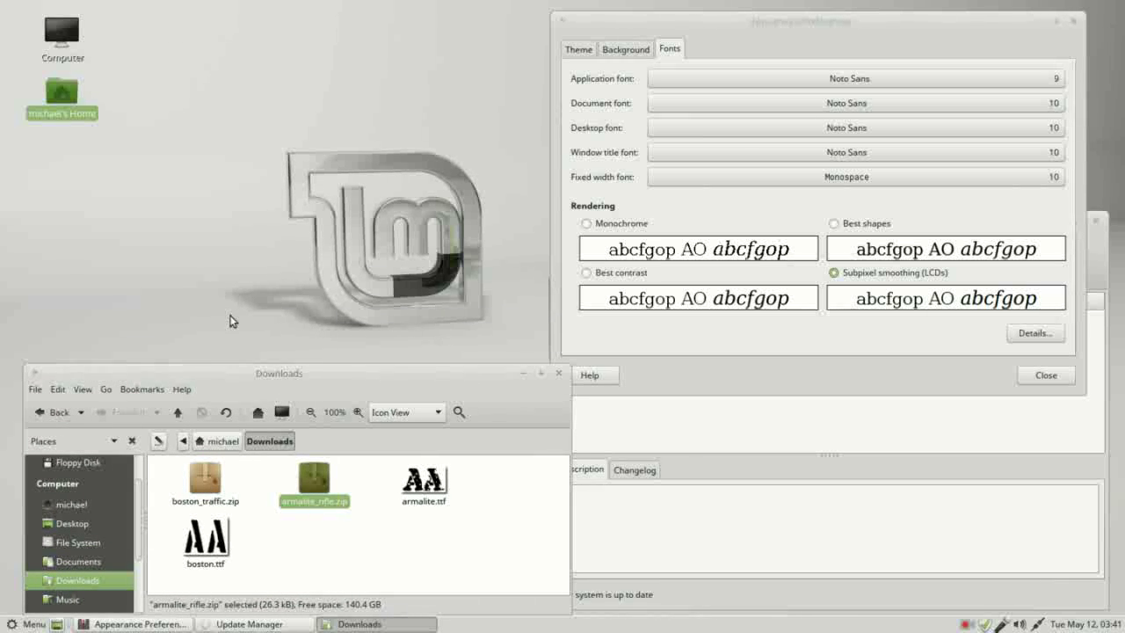
# Step: Open a new Caja window from the Home icon and browse from the root to /usr/share
pyautogui.doubleClick(59, 95)
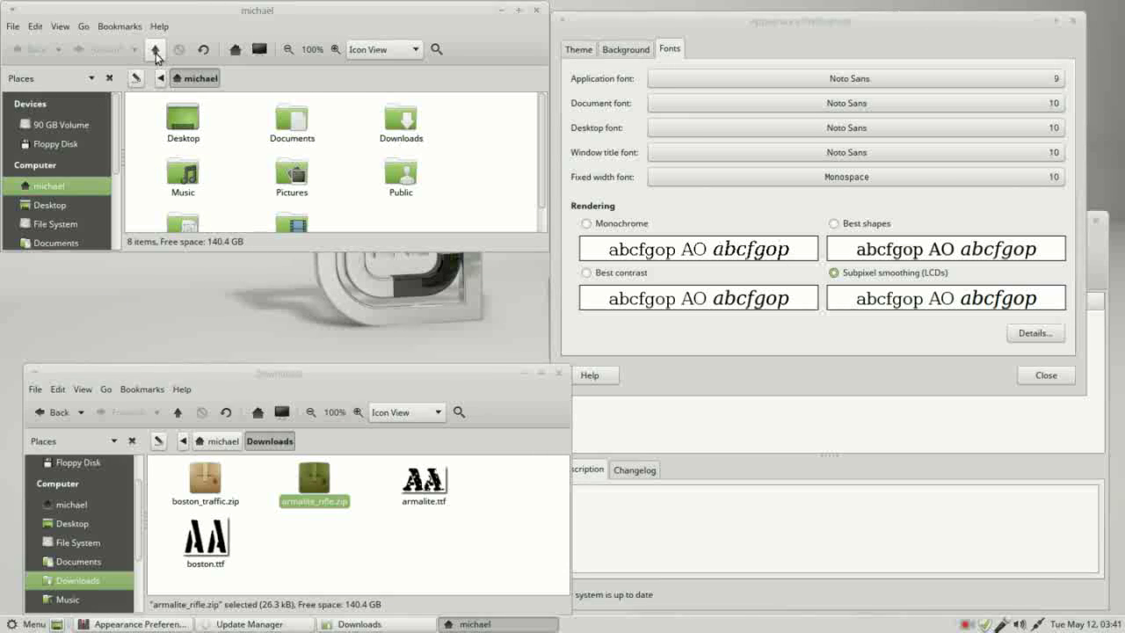
pyautogui.click(156, 50)
pyautogui.click(155, 51)
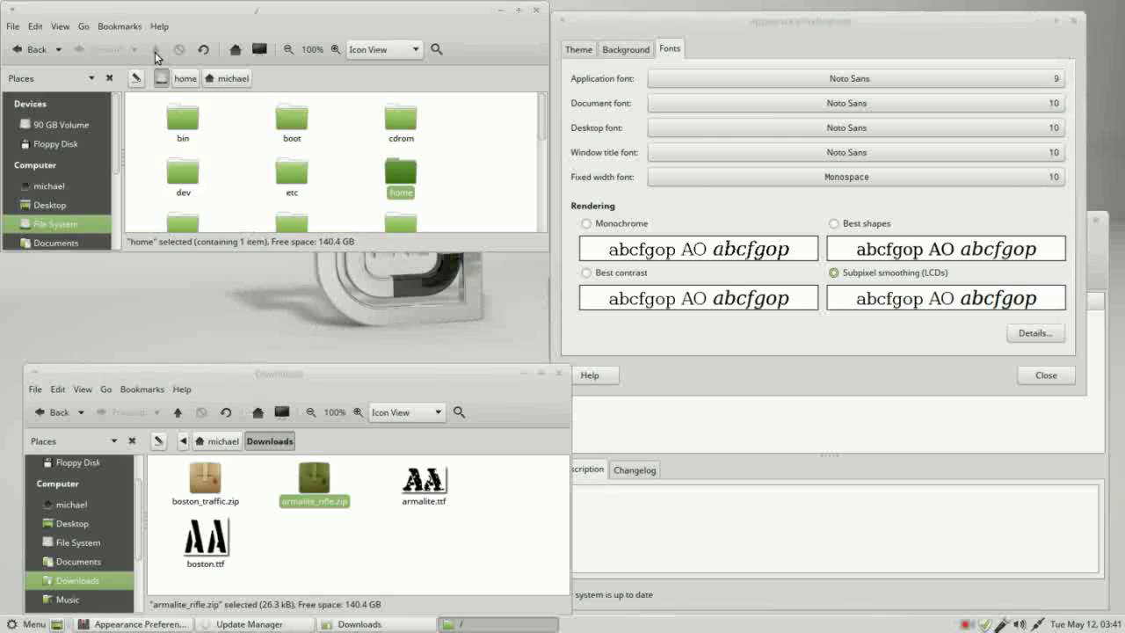
pyautogui.moveTo(541, 130); pyautogui.dragTo(550, 231)
pyautogui.write('usr')
pyautogui.press('Return')
pyautogui.doubleClick(185, 204)
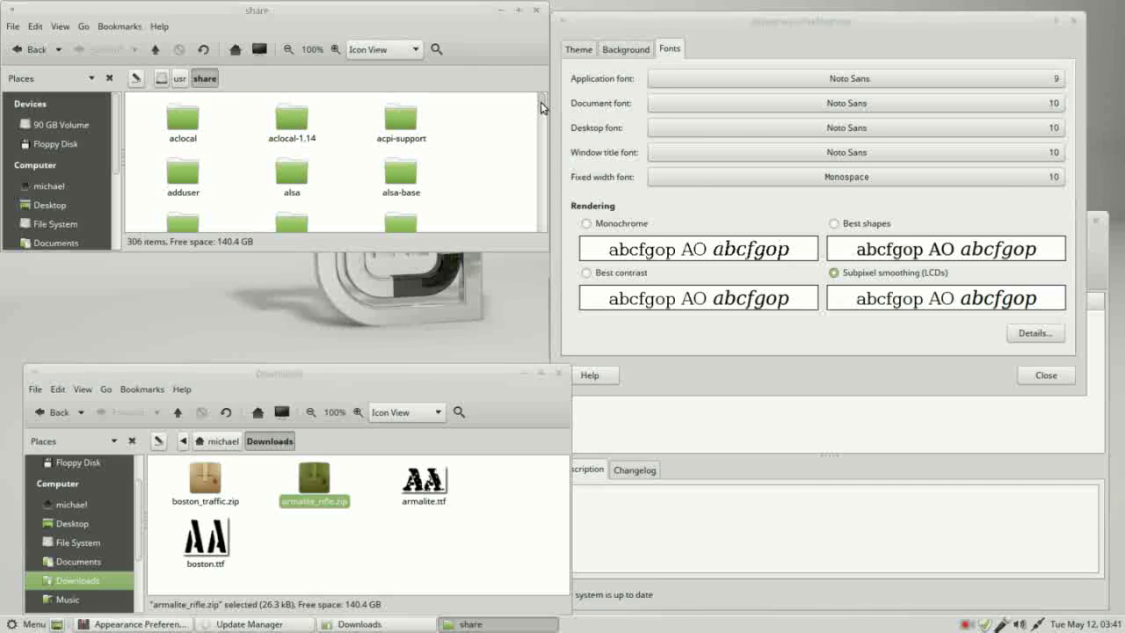
# Step: Inspect the /usr/share/fonts folder, return to share, and bring up the fonts folder's context menu
pyautogui.moveTo(542, 123); pyautogui.dragTo(549, 133)
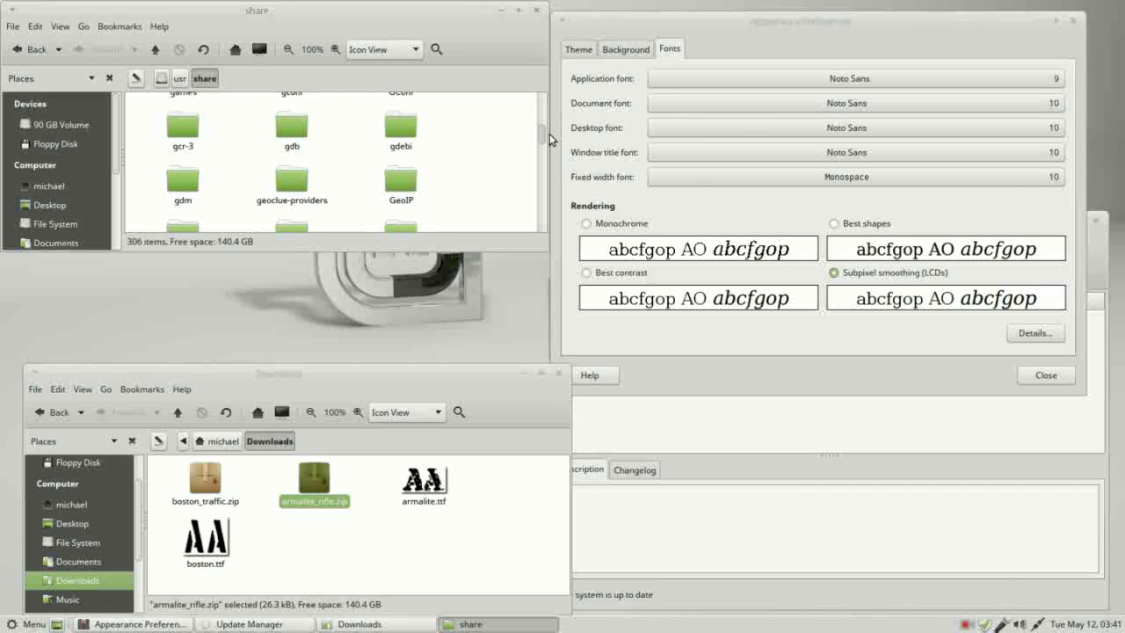
pyautogui.scroll(3, 233, 176)
pyautogui.click(182, 195)
pyautogui.doubleClick(180, 195)
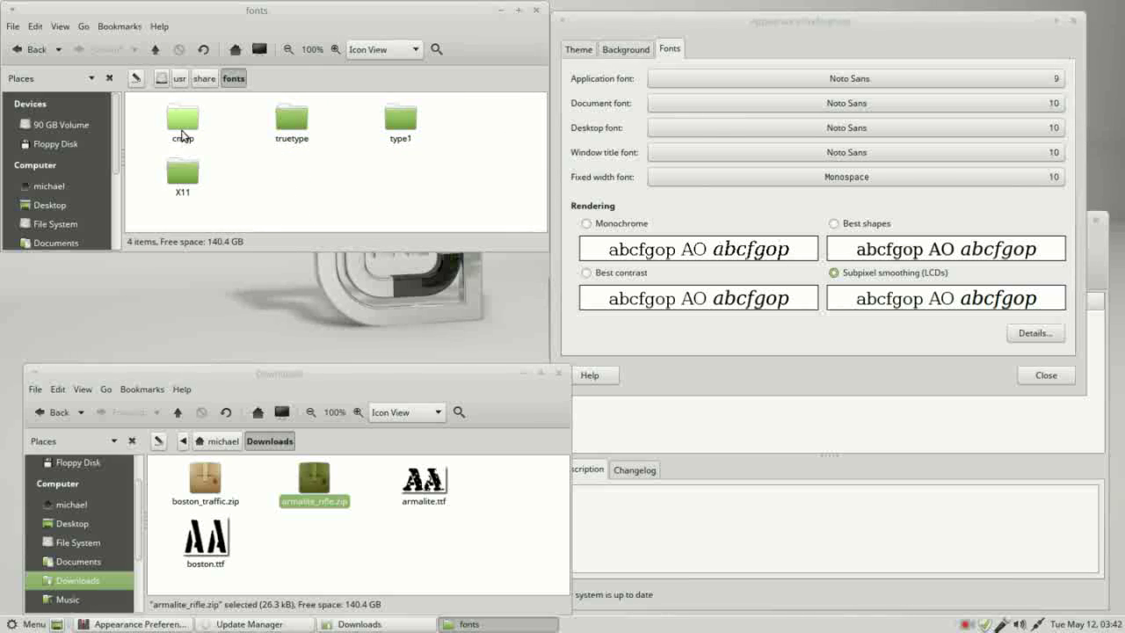
pyautogui.rightClick(324, 176)
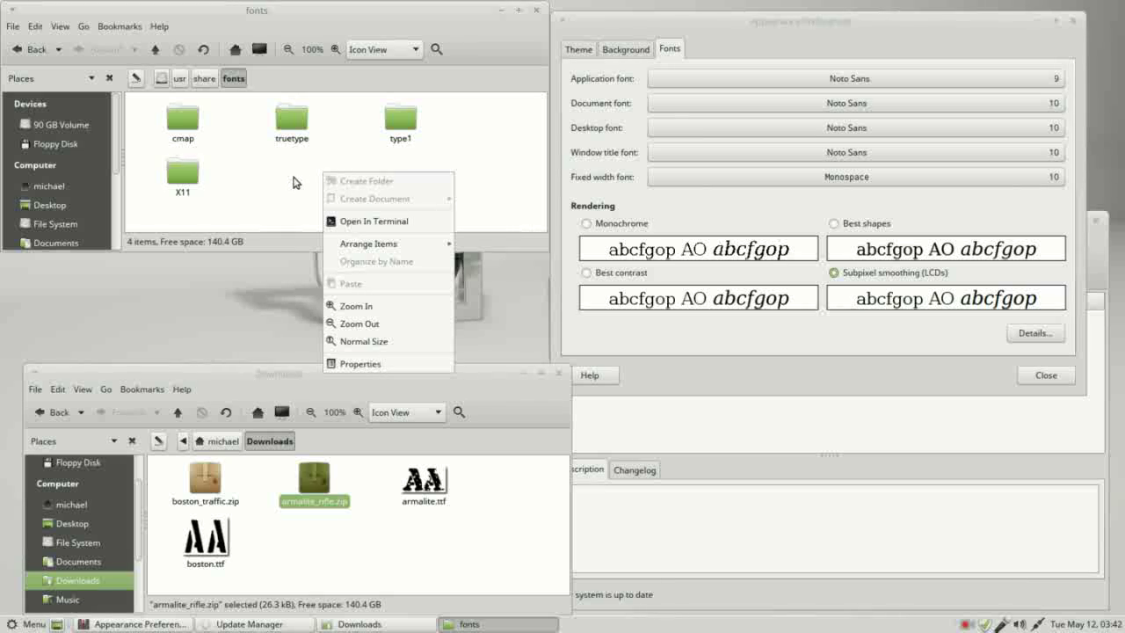
pyautogui.click(294, 182)
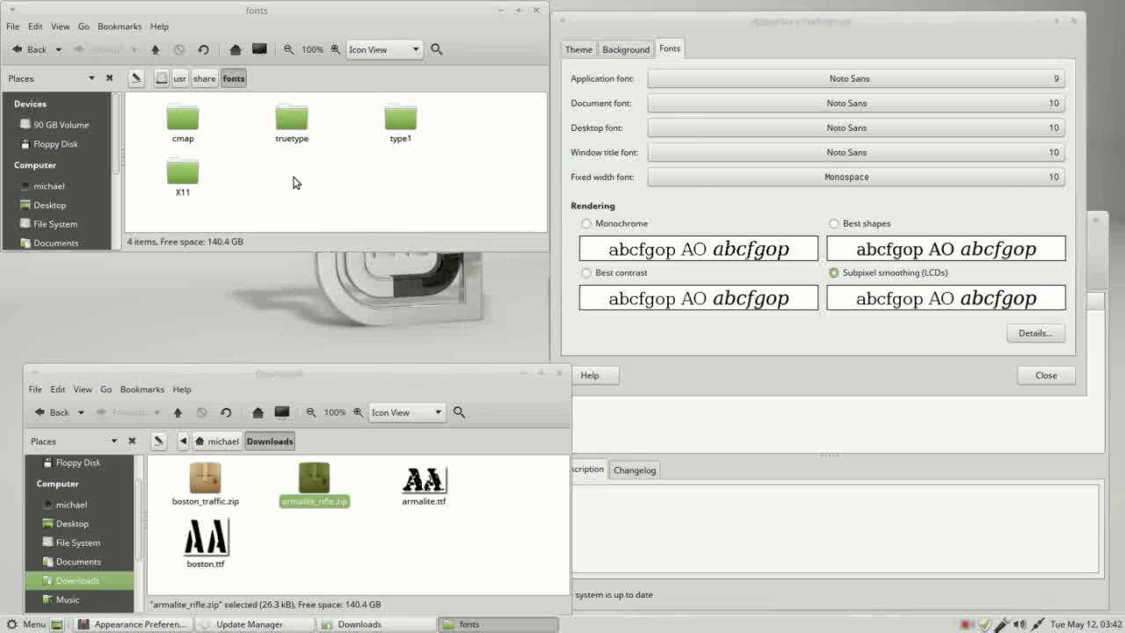
pyautogui.click(205, 79)
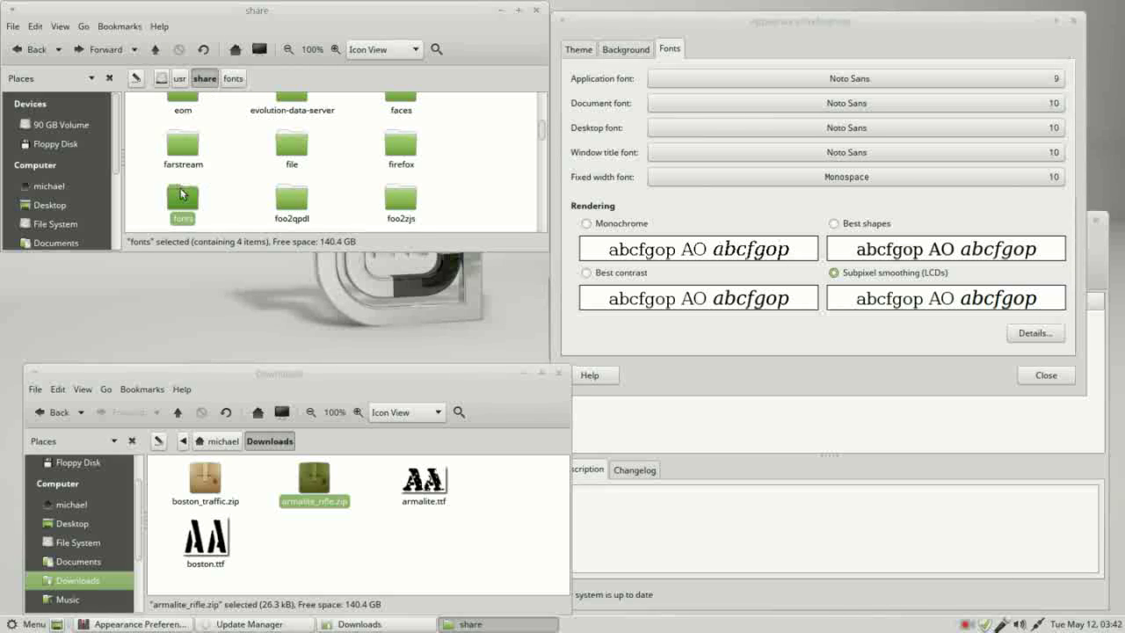
pyautogui.rightClick(189, 204)
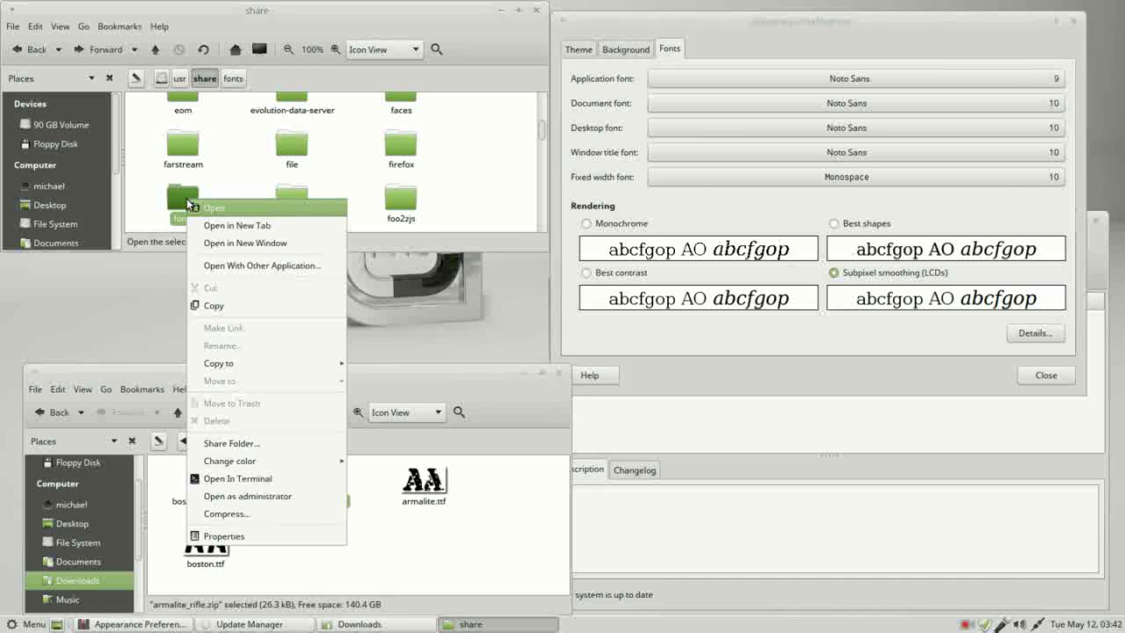
# Step: Open /usr/share/fonts as administrator and create a new folder named 1001Fonts
pyautogui.click(274, 502)
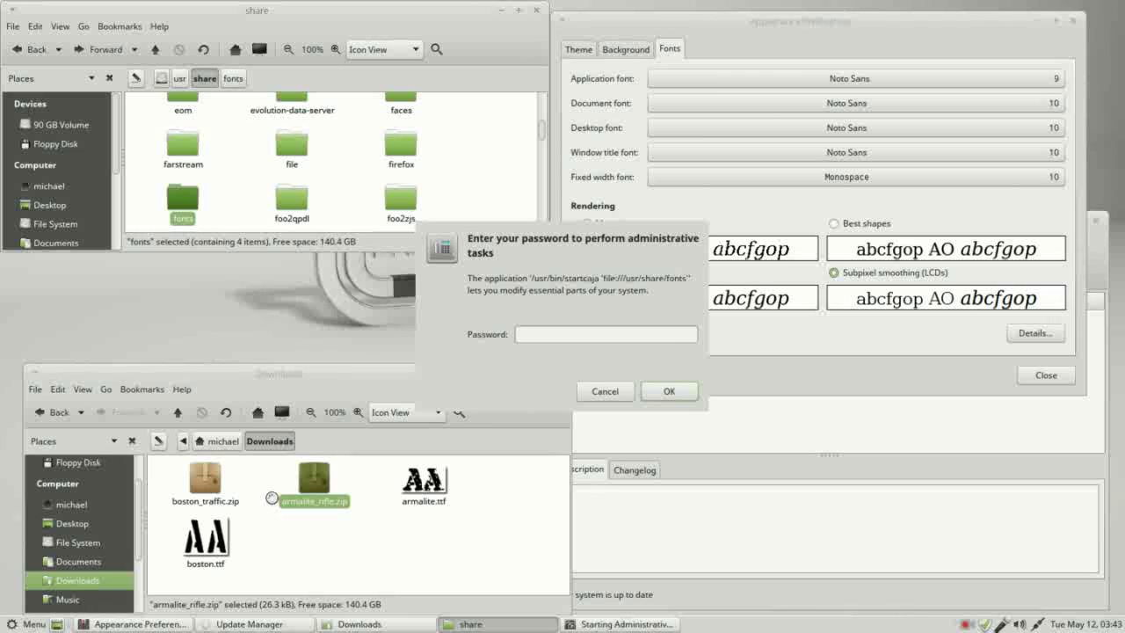
pyautogui.write('•••')
pyautogui.press('Return')
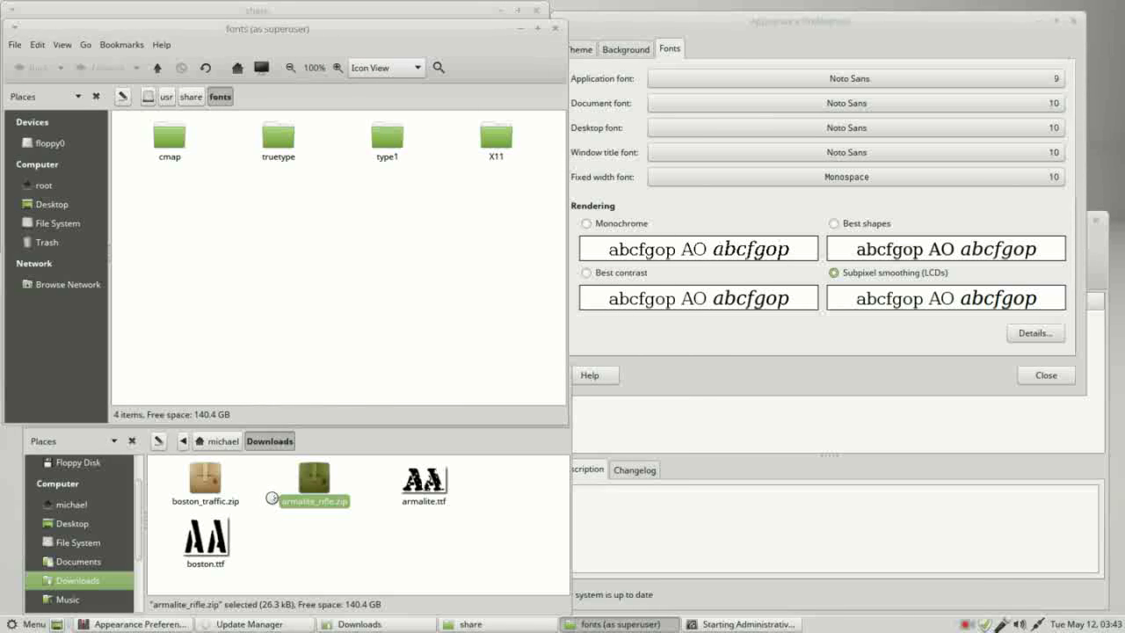
pyautogui.rightClick(236, 274)
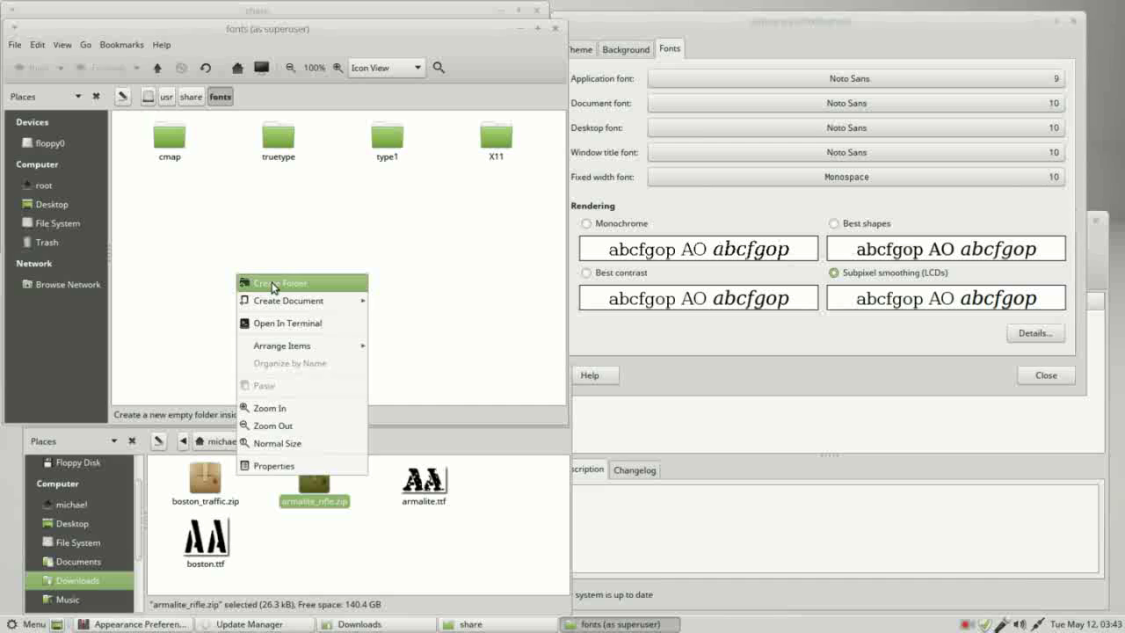
pyautogui.click(272, 283)
pyautogui.write('1001')
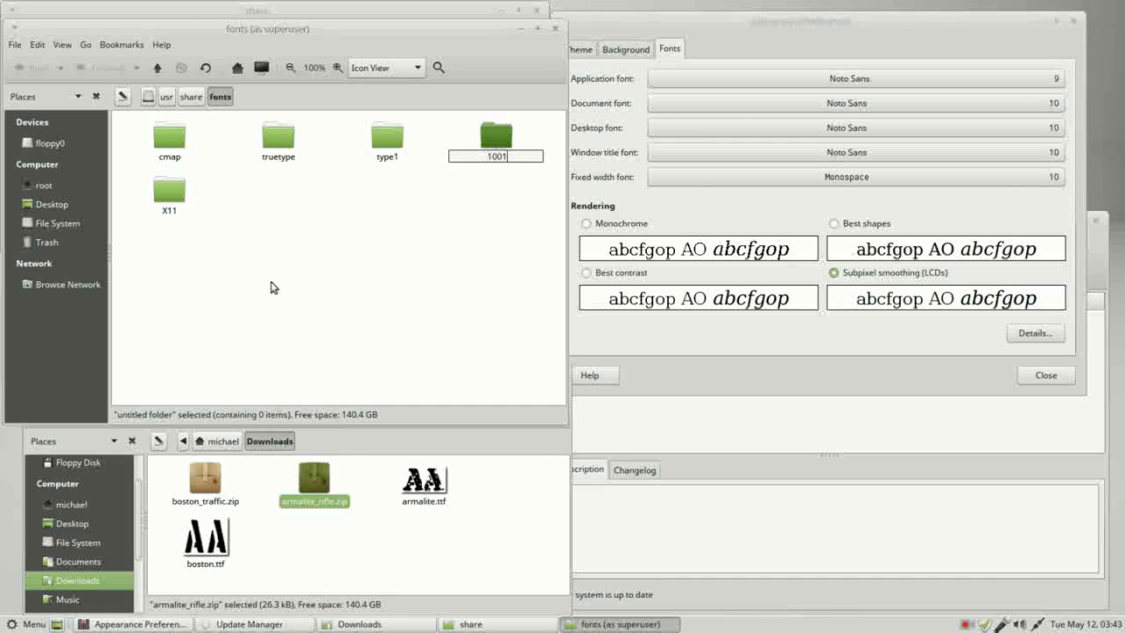
pyautogui.write('Fonts')
pyautogui.press('Return')
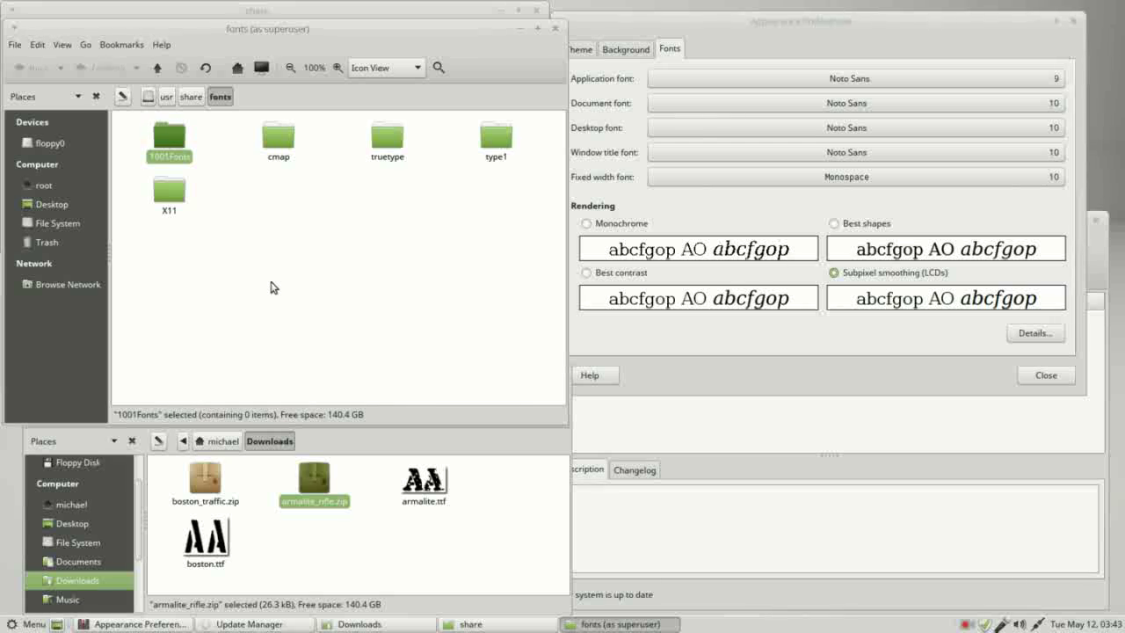
# Step: Copy armalite.ttf and boston.ttf from Downloads into 1001Fonts, then close the administrator window
pyautogui.doubleClick(163, 128)
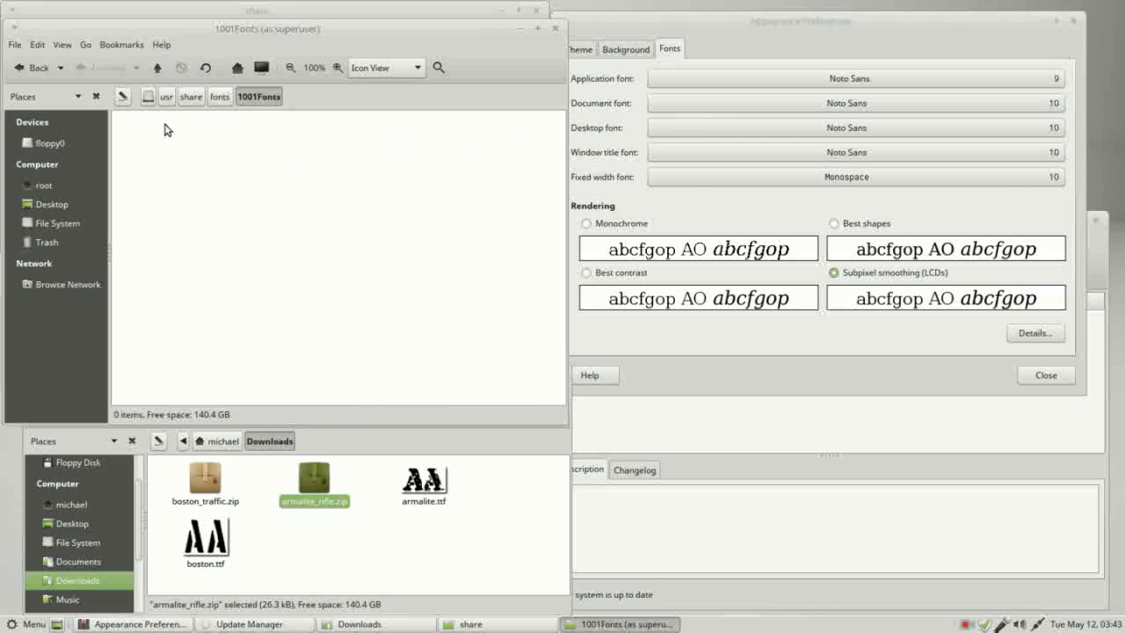
pyautogui.click(424, 485)
pyautogui.moveTo(424, 485); pyautogui.dragTo(304, 205)
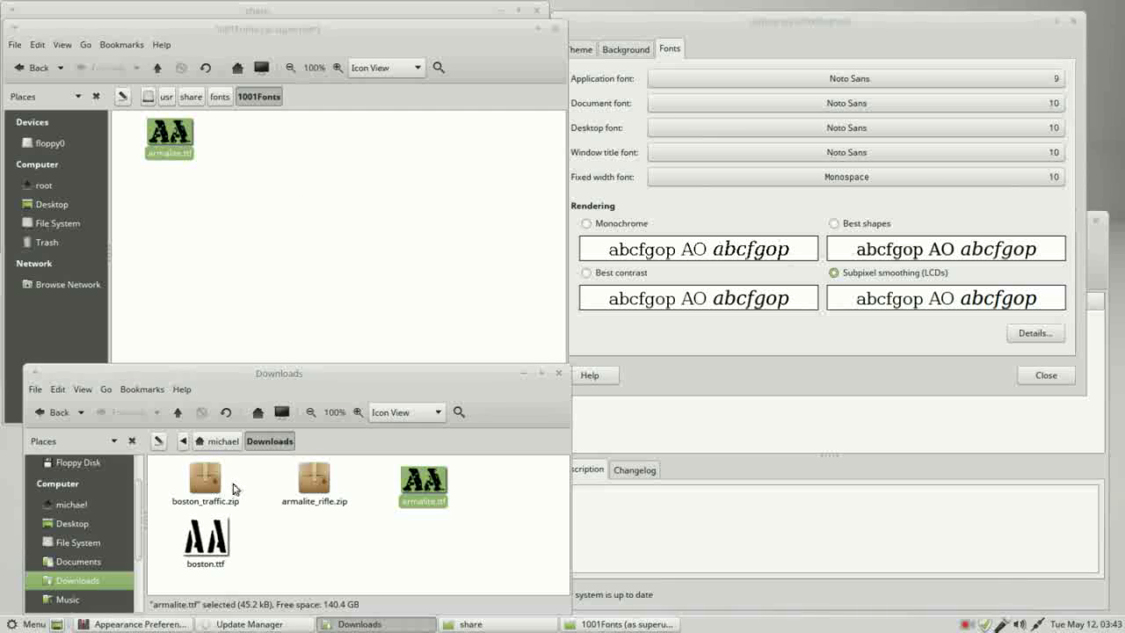
pyautogui.moveTo(205, 538); pyautogui.dragTo(256, 215)
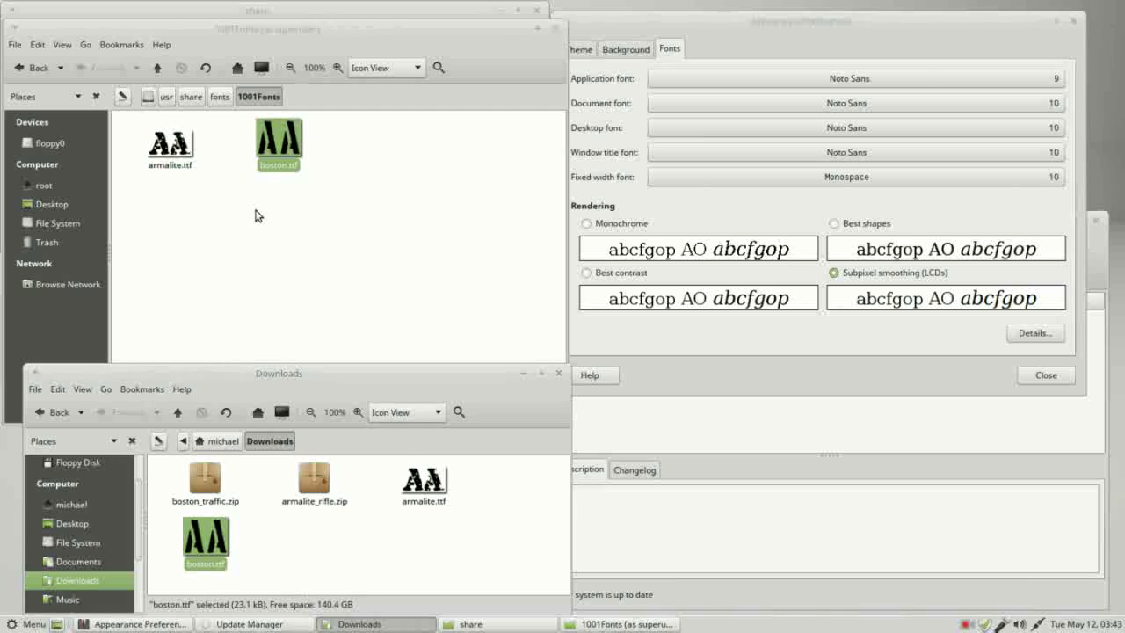
pyautogui.click(555, 29)
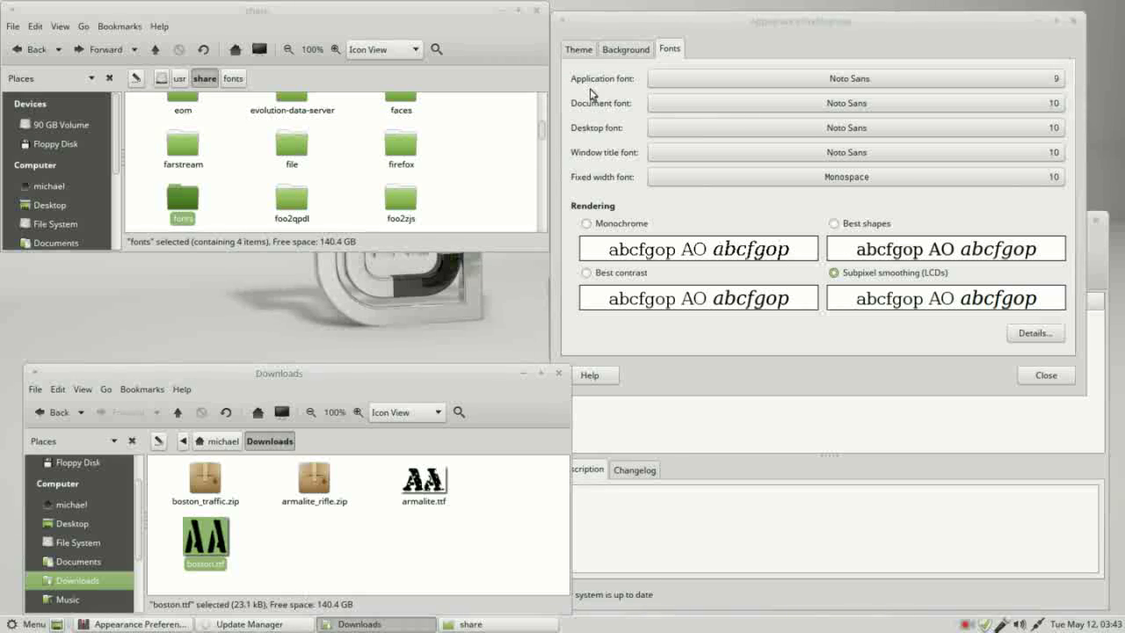
# Step: Set the window title font to Boston Traffic
pyautogui.click(840, 157)
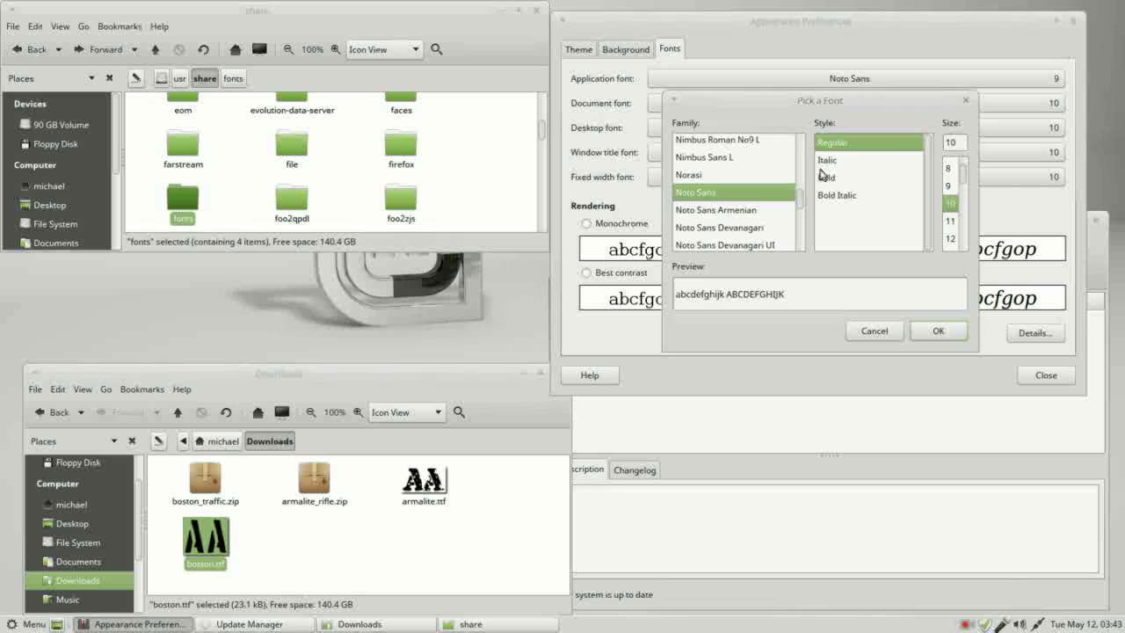
pyautogui.moveTo(802, 200); pyautogui.dragTo(801, 145)
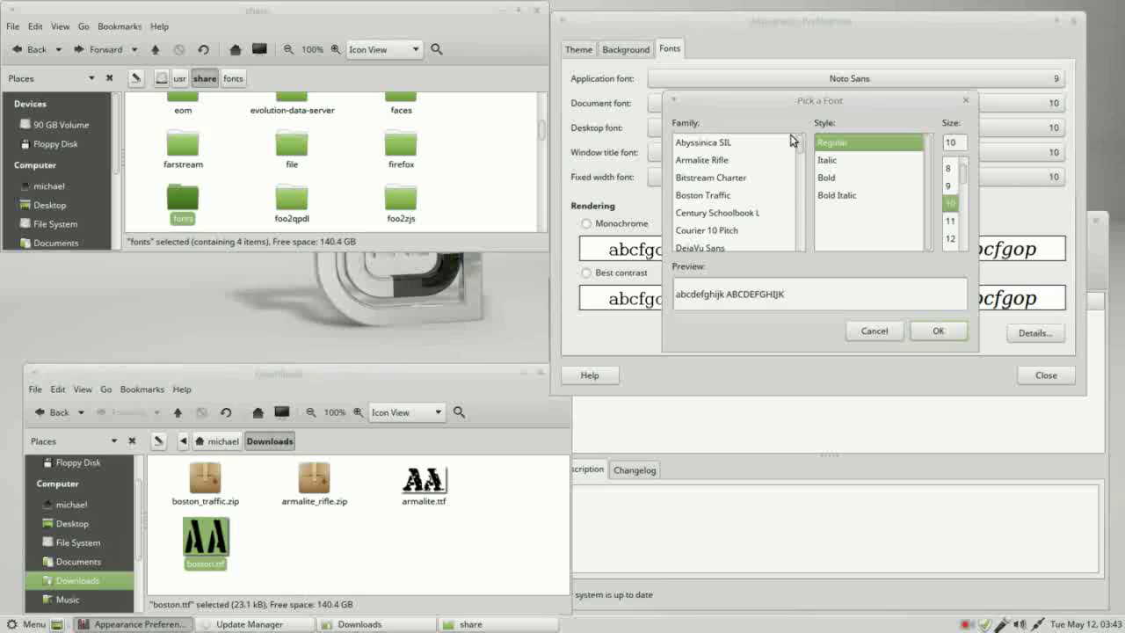
pyautogui.click(721, 195)
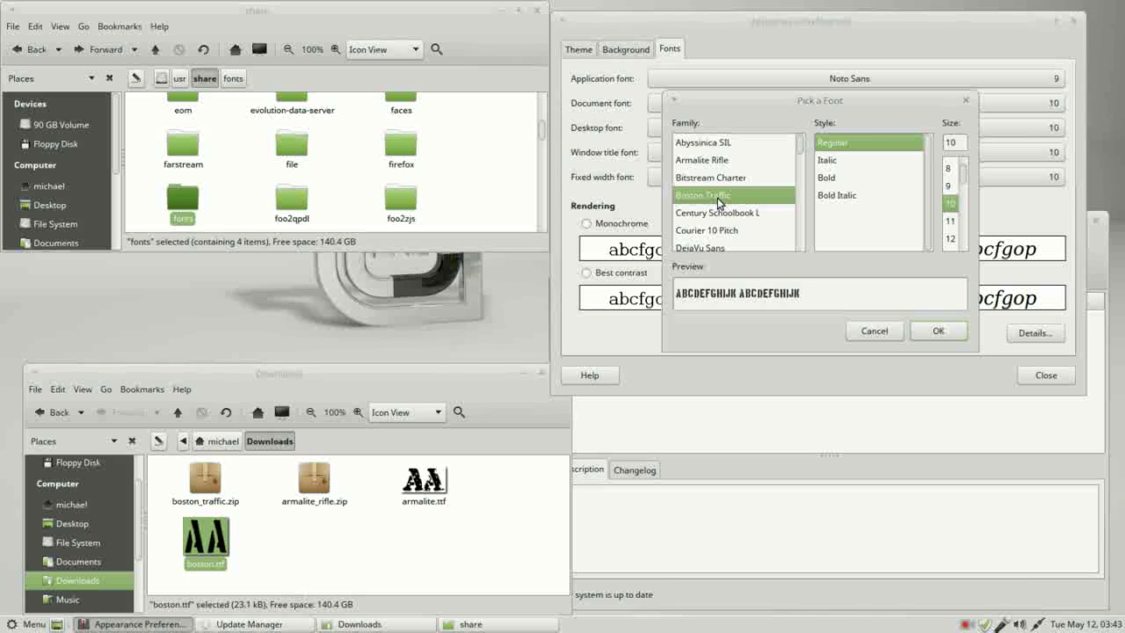
pyautogui.click(940, 331)
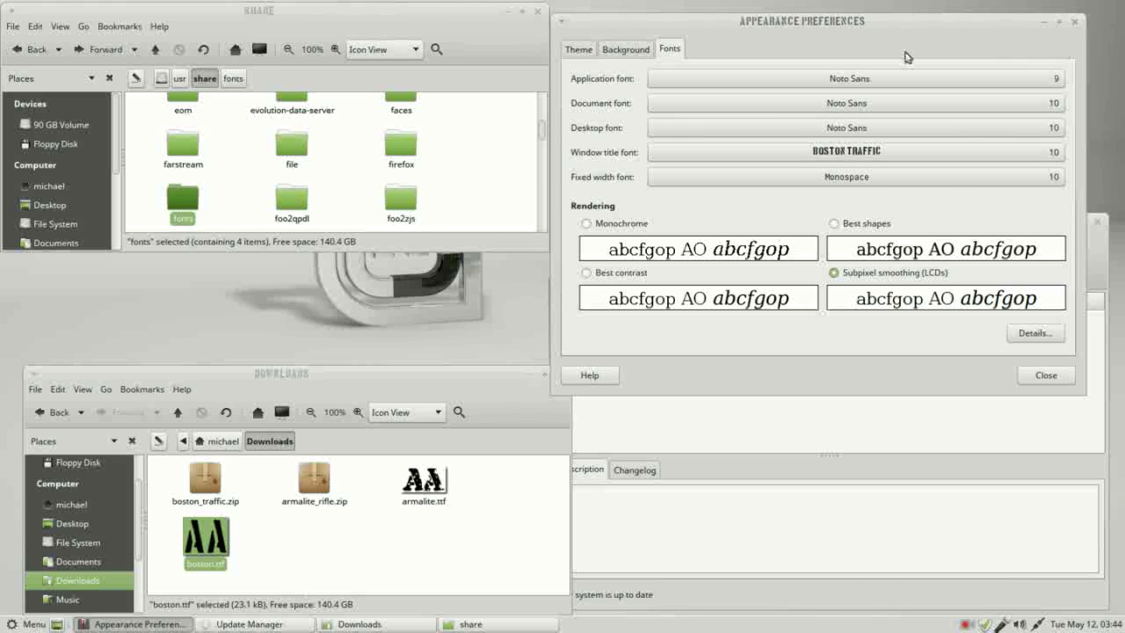
# Step: Reopen the window title font picker and select Noto Sans to revert
pyautogui.click(937, 156)
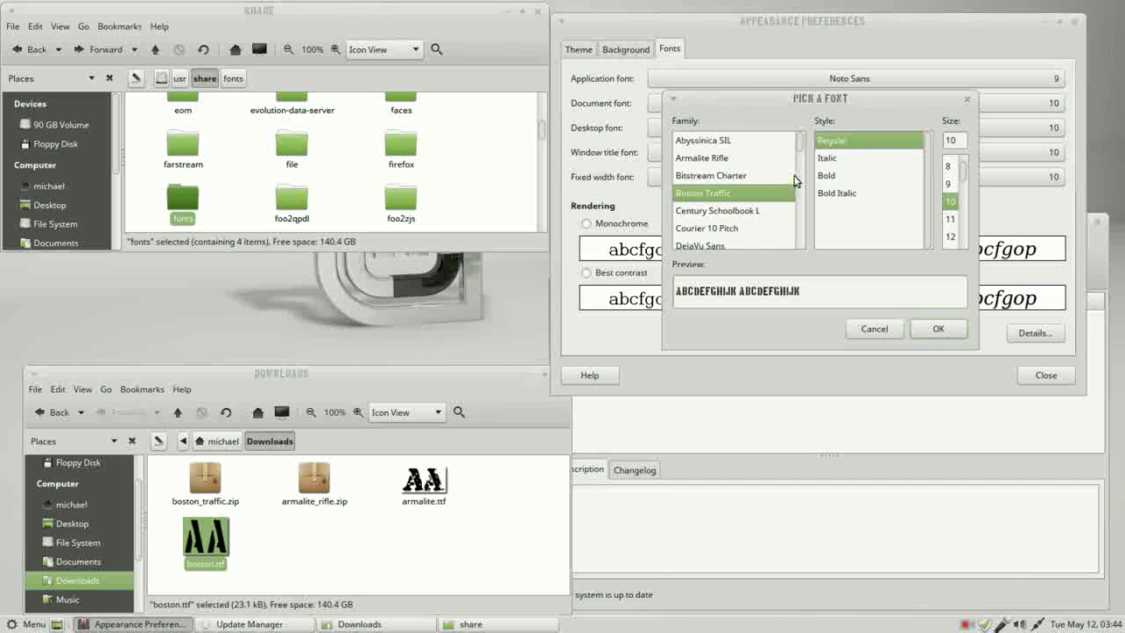
pyautogui.moveTo(800, 142); pyautogui.dragTo(801, 199)
pyautogui.click(712, 175)
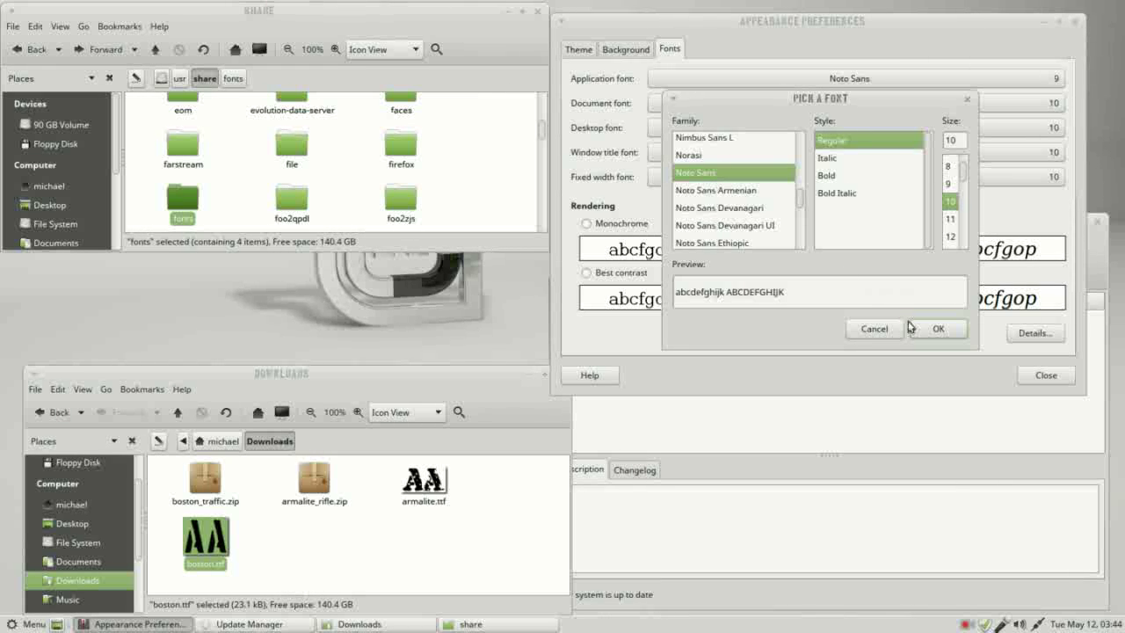